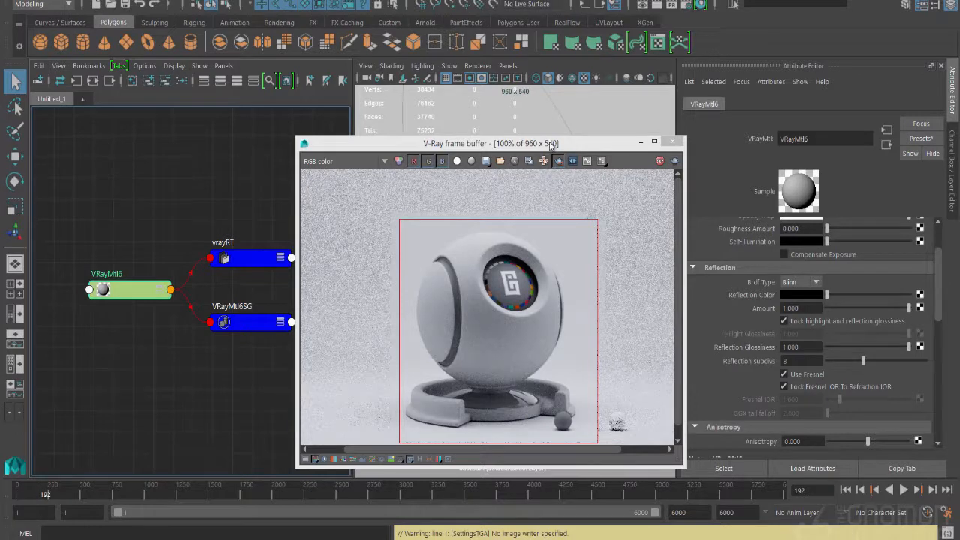
# Set the VRayMtl6 diffuse color to black and its reflection color to full white
pyautogui.scroll(3, 810, 302)
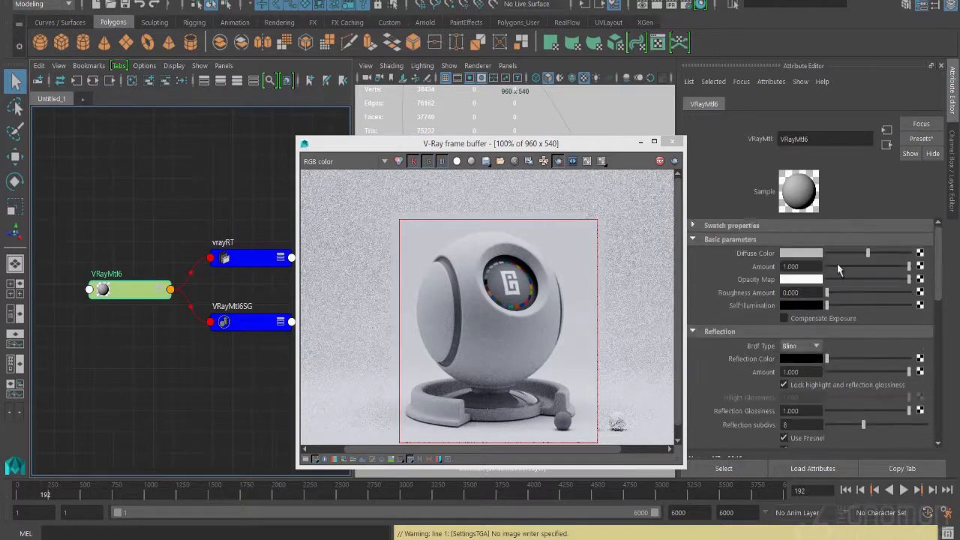
pyautogui.moveTo(867, 253); pyautogui.dragTo(791, 263)
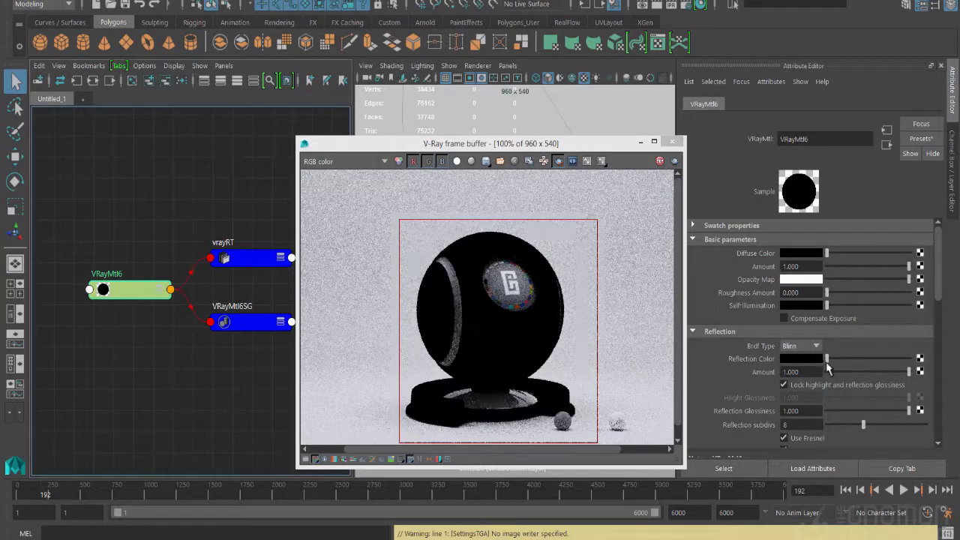
pyautogui.moveTo(826, 358); pyautogui.dragTo(909, 358)
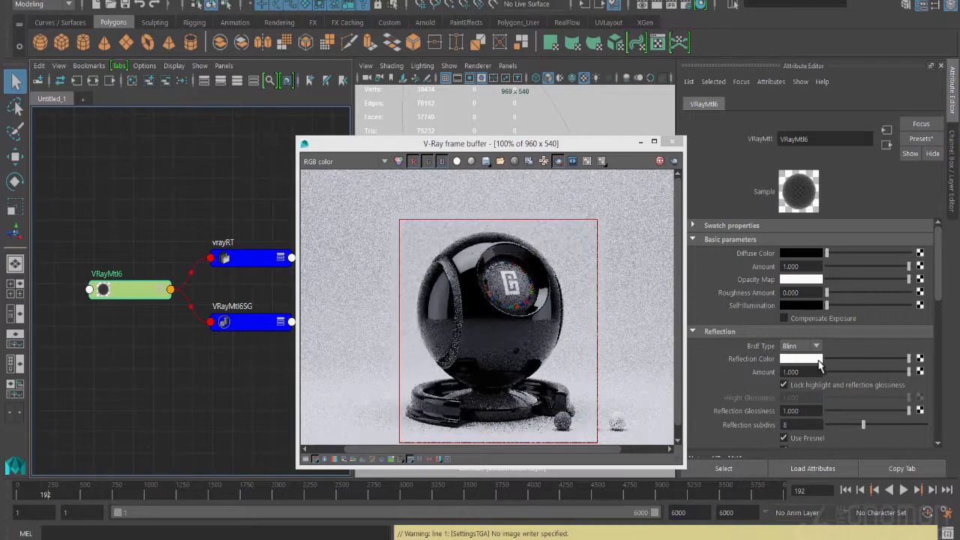
# Raise the VRayMtl6 refraction color to full white to make the material transparent
pyautogui.scroll(-2, 819, 365)
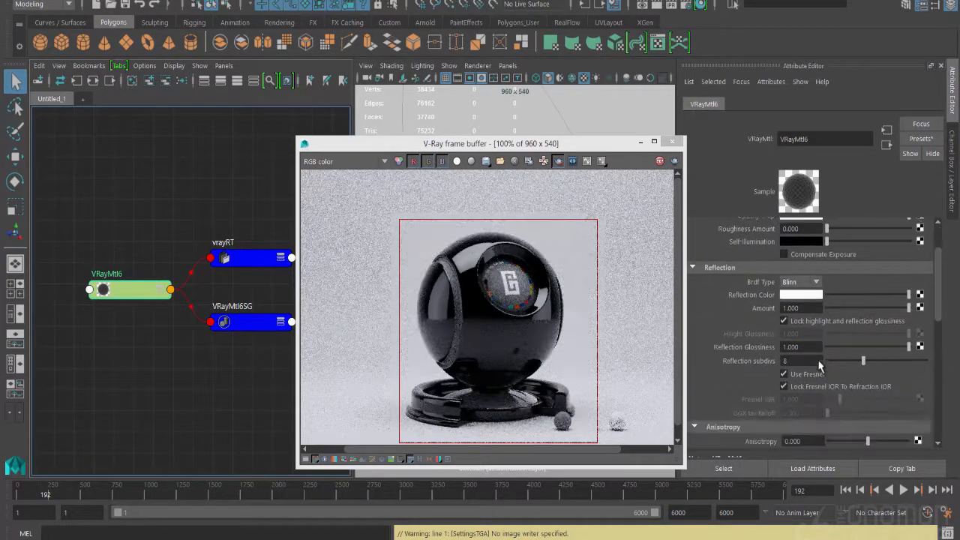
pyautogui.scroll(-5, 817, 359)
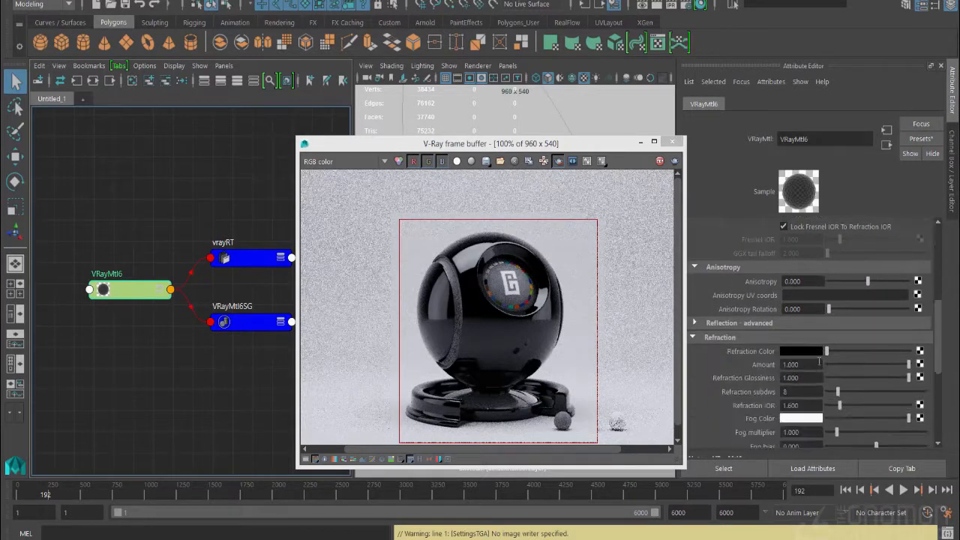
pyautogui.moveTo(827, 351); pyautogui.dragTo(944, 362)
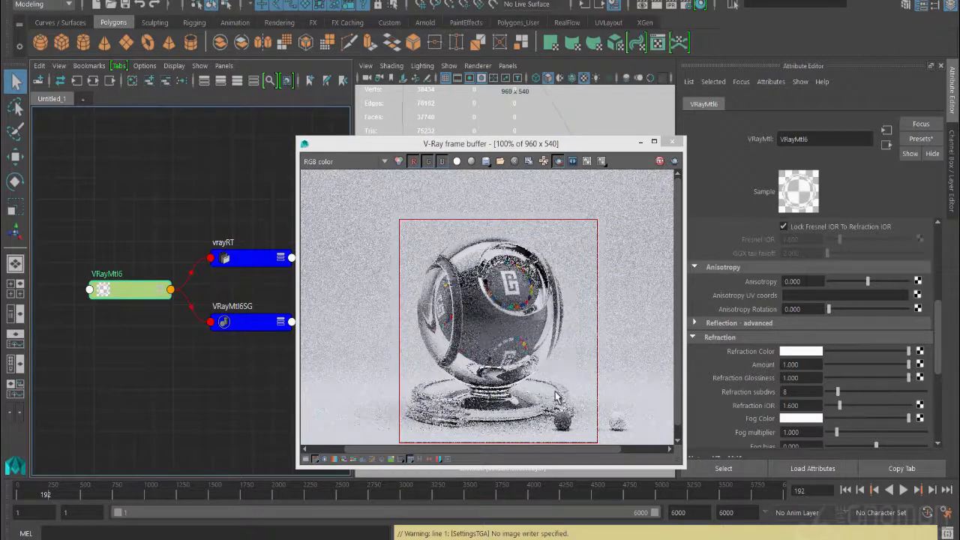
# Set the material's Refraction IOR to 1.45 and enable Affect Shadows for its refraction
pyautogui.scroll(-3, 735, 388)
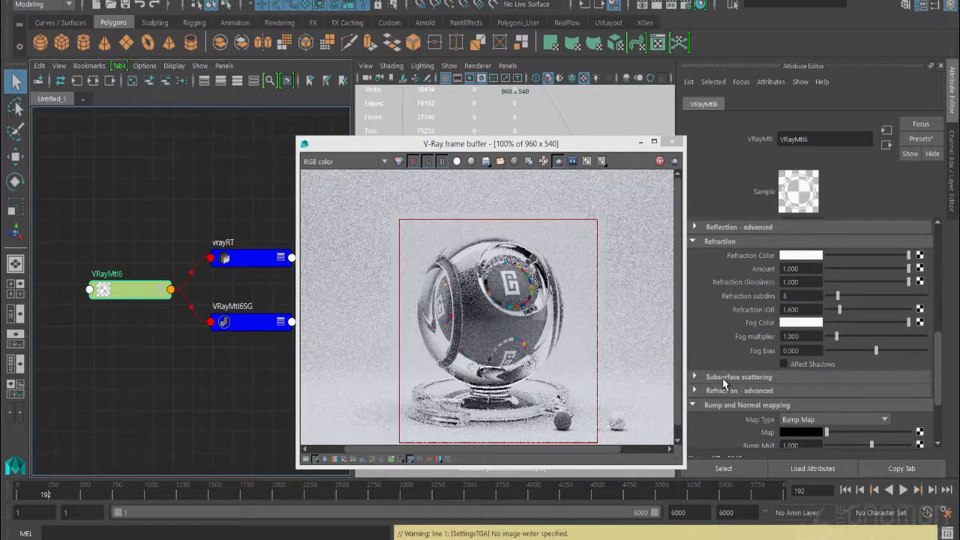
pyautogui.doubleClick(800, 310)
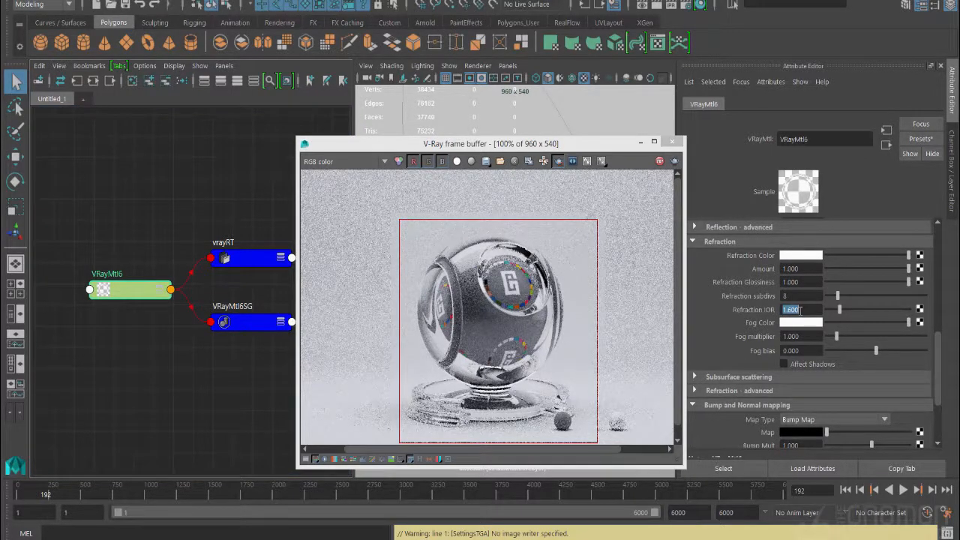
pyautogui.write('1.45')
pyautogui.press('Return')
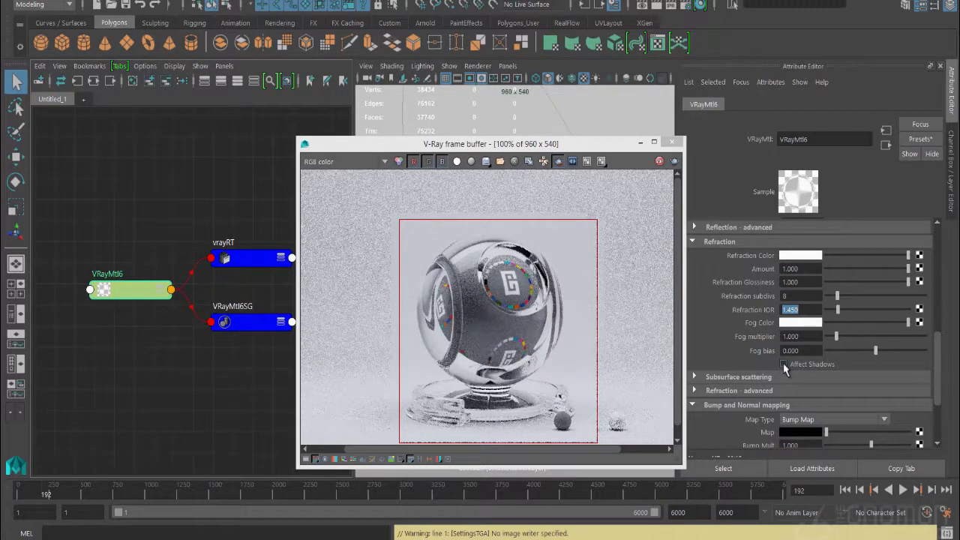
pyautogui.click(784, 366)
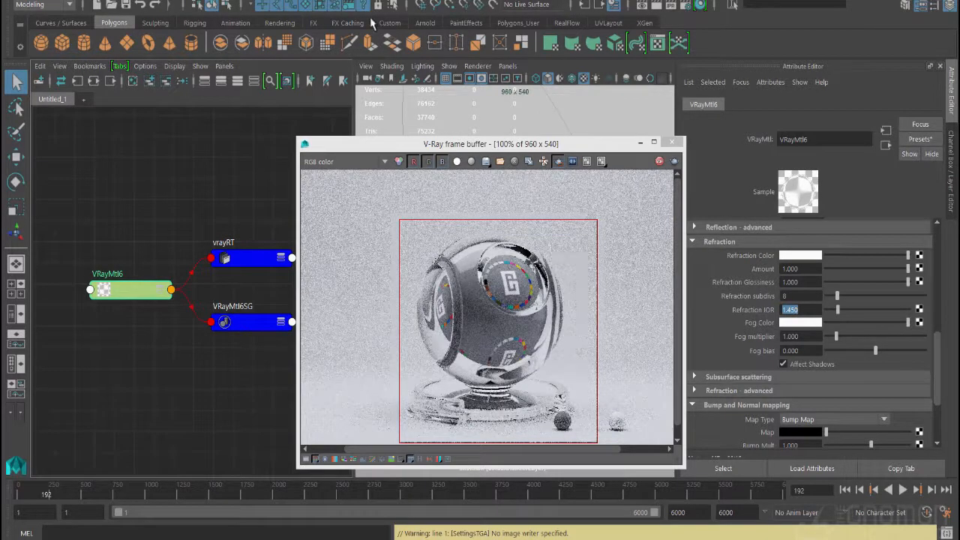
# Review the Refractive Caustics option in the V-Ray GI render settings, keeping the render visible, and close the settings
pyautogui.click(685, 6)
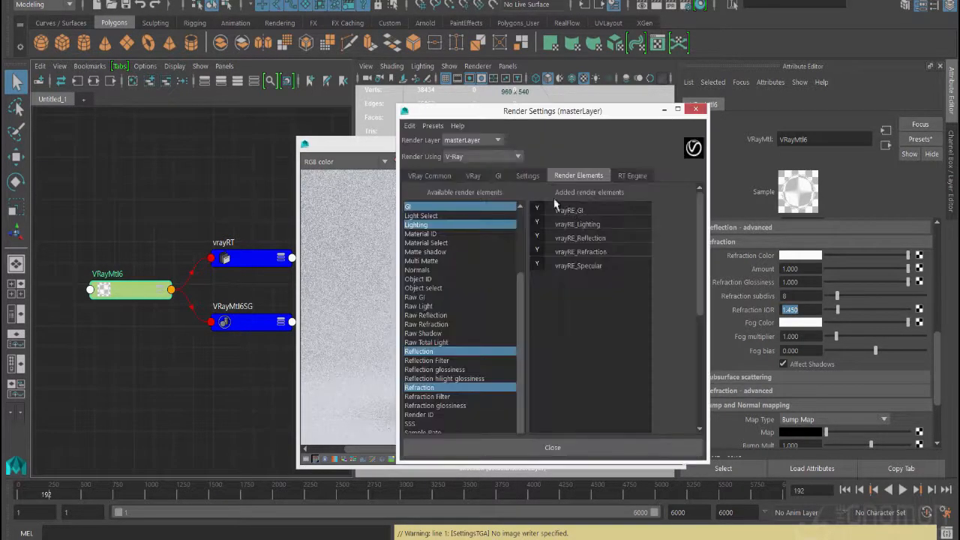
pyautogui.click(498, 175)
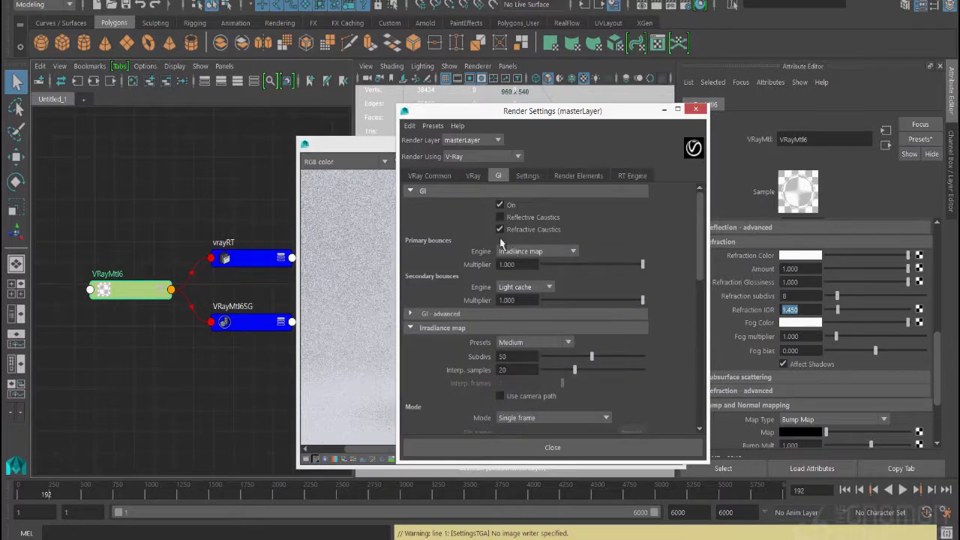
pyautogui.moveTo(524, 116); pyautogui.dragTo(202, 108)
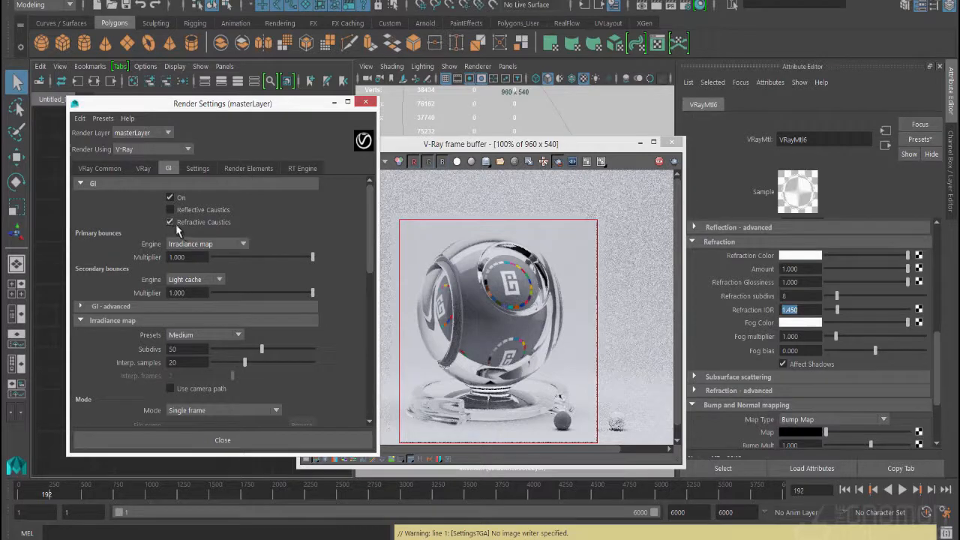
pyautogui.moveTo(176, 223)
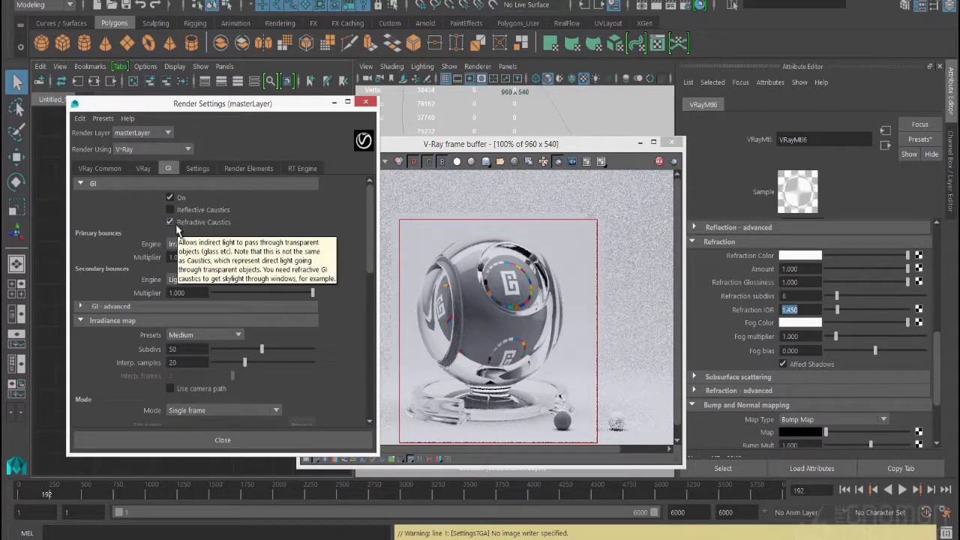
pyautogui.click(366, 101)
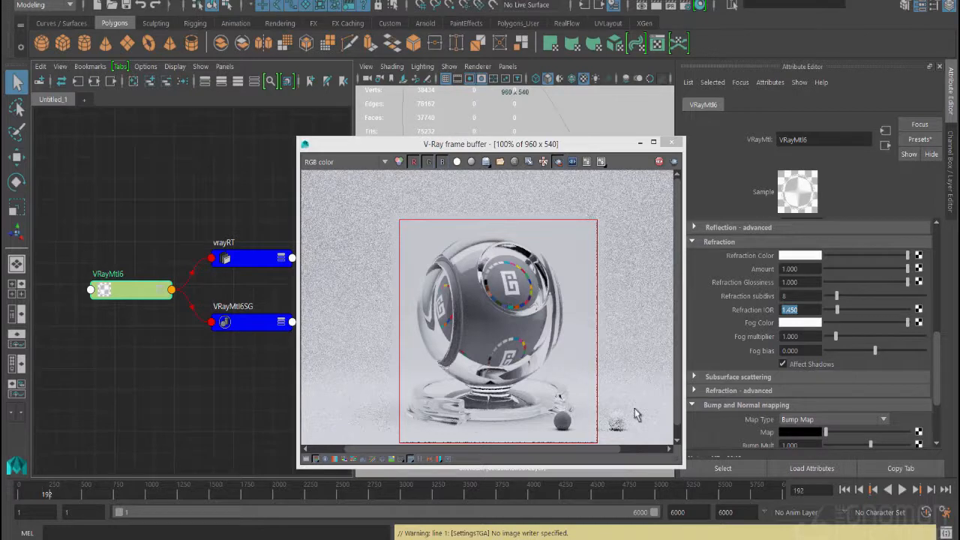
# Set the material's refraction color to red and its advanced refraction Affect Channels option to All channels
pyautogui.click(796, 257)
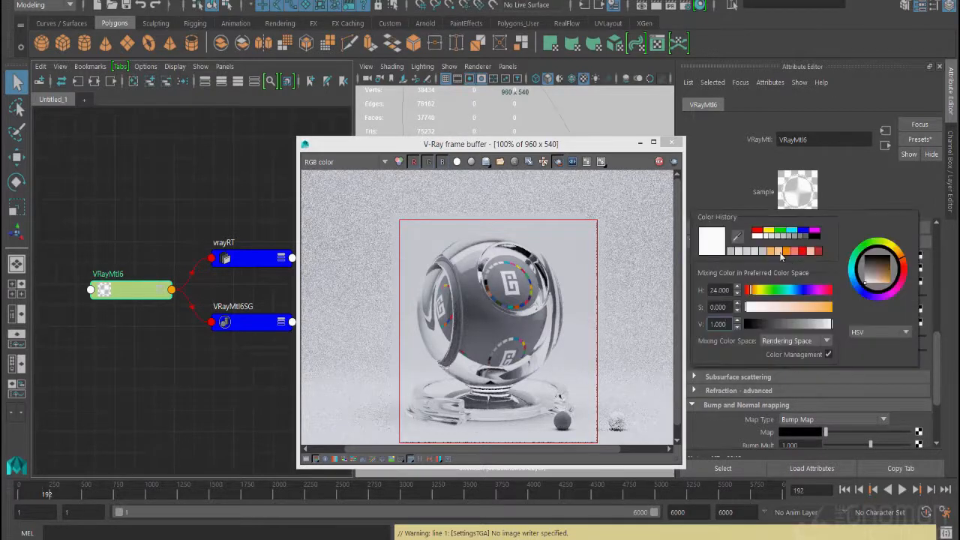
pyautogui.click(757, 231)
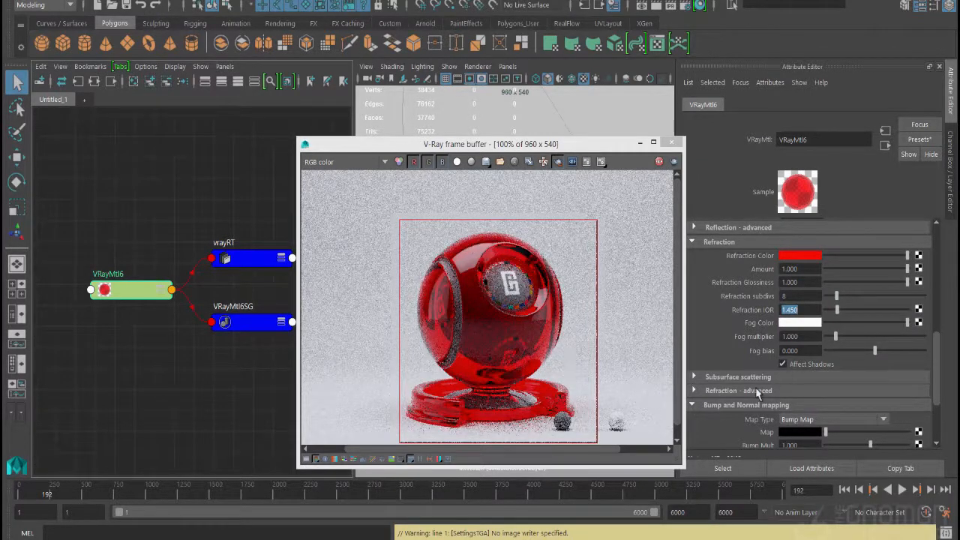
pyautogui.click(695, 392)
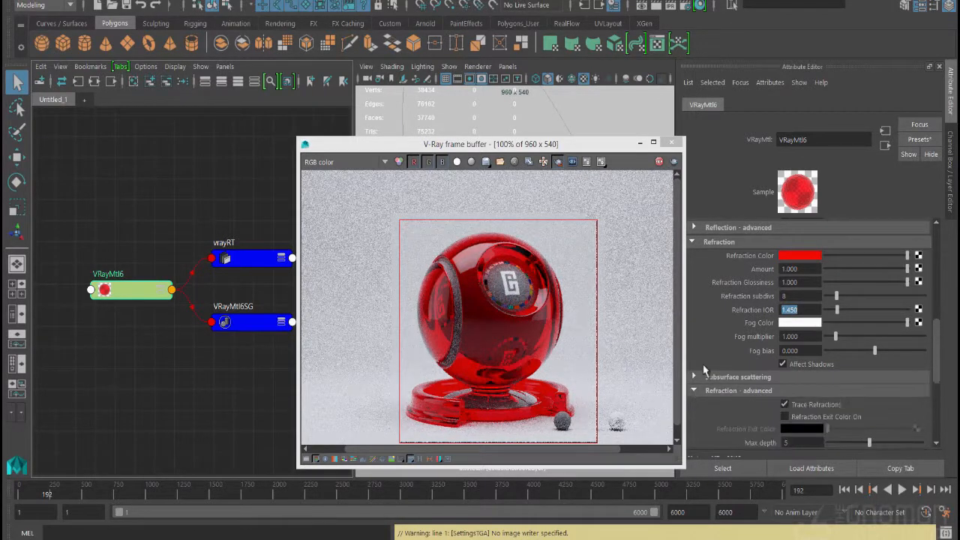
pyautogui.scroll(-3, 706, 373)
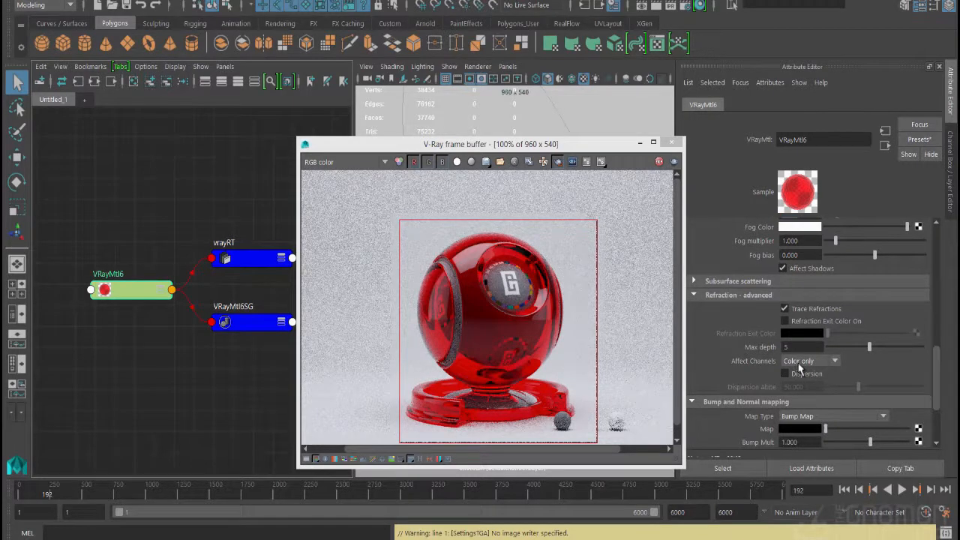
pyautogui.click(799, 363)
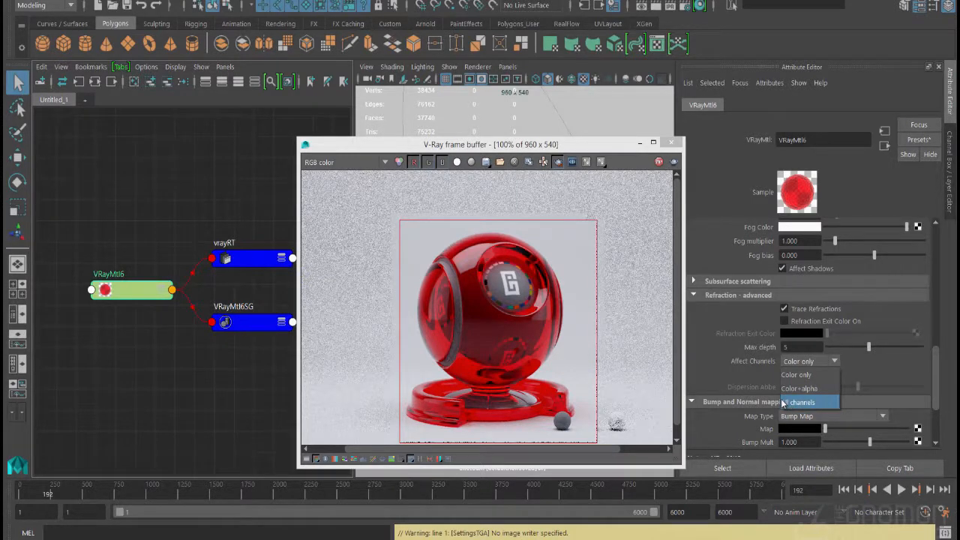
pyautogui.click(792, 405)
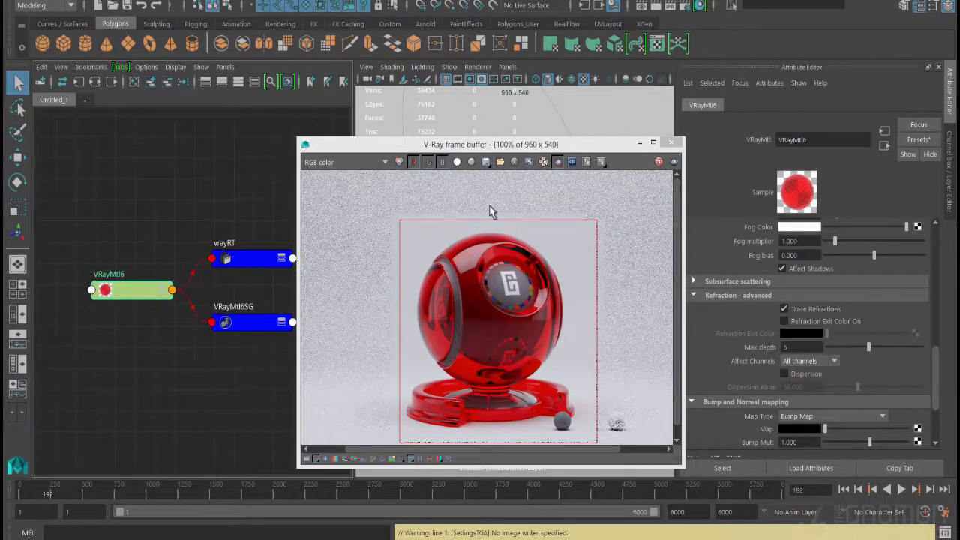
# Inspect the GI, lighting and reflect render elements of the shader ball in the V-Ray frame buffer
pyautogui.click(345, 163)
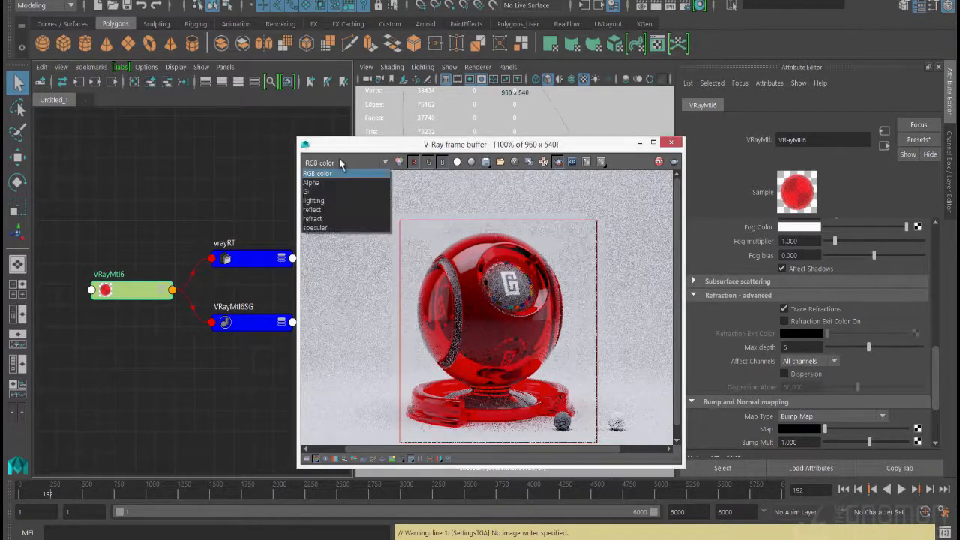
pyautogui.click(329, 191)
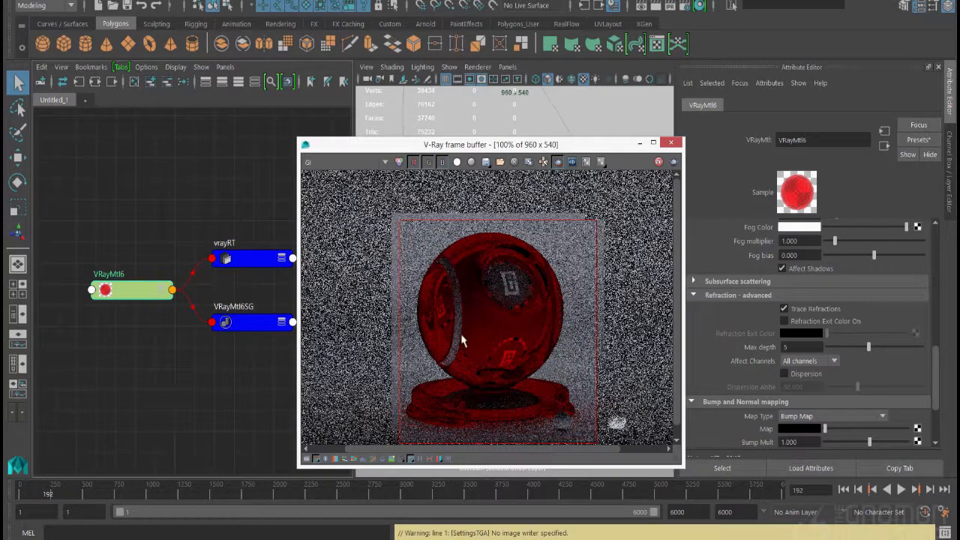
pyautogui.click(345, 164)
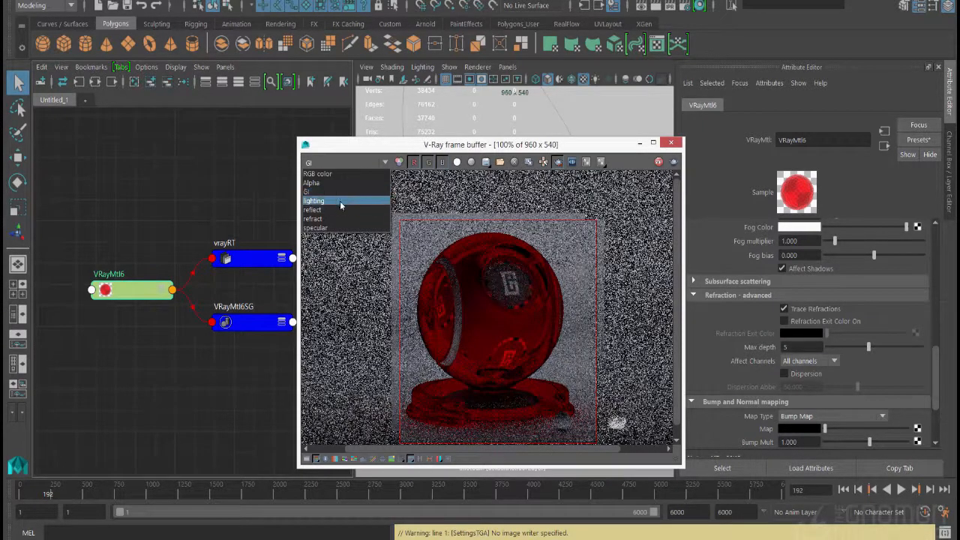
pyautogui.click(340, 201)
pyautogui.click(344, 164)
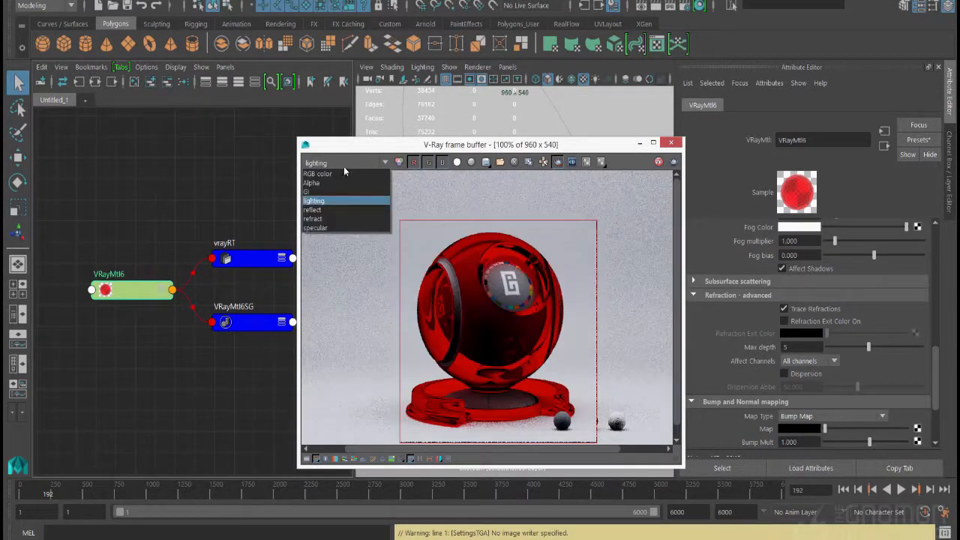
pyautogui.click(334, 217)
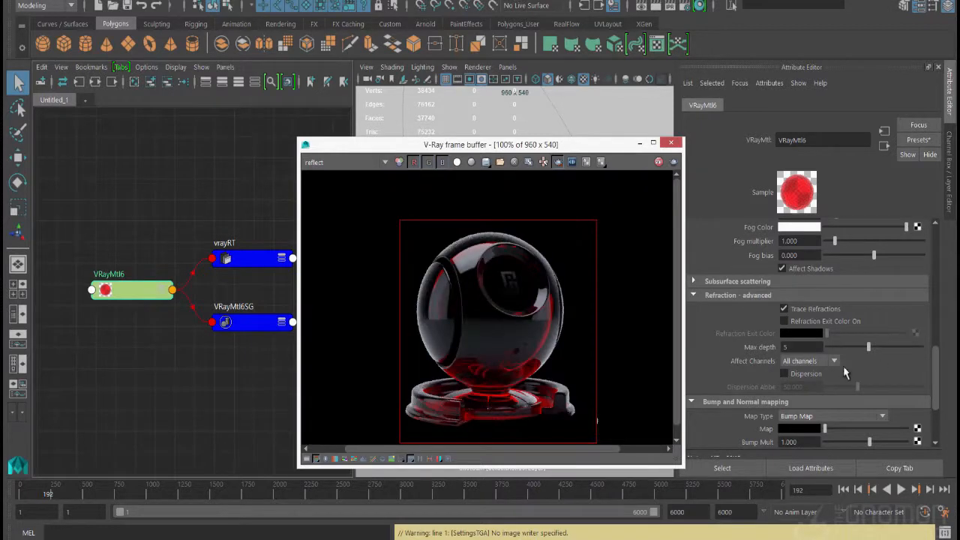
# Set the refraction's Affect Channels option back to Color only and display the refract element in the frame buffer
pyautogui.click(823, 363)
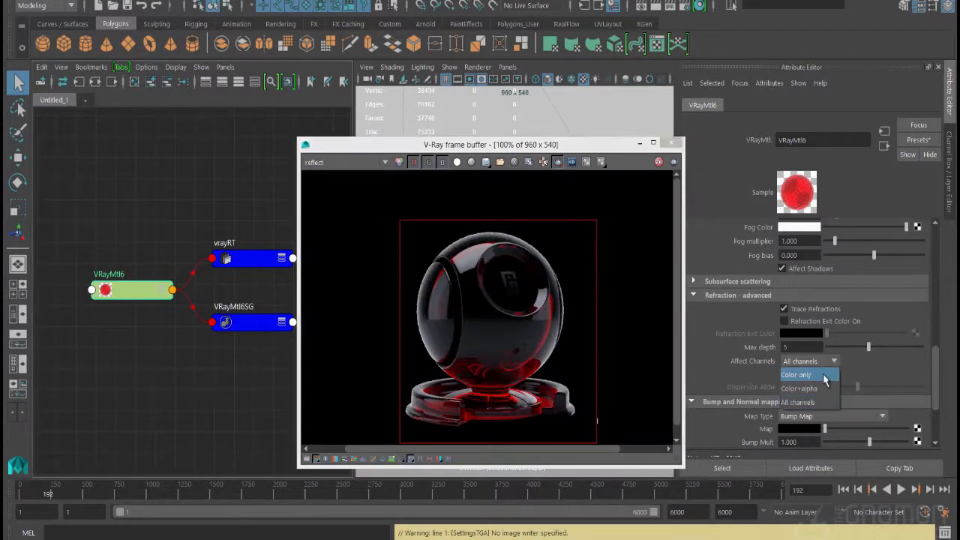
pyautogui.click(825, 376)
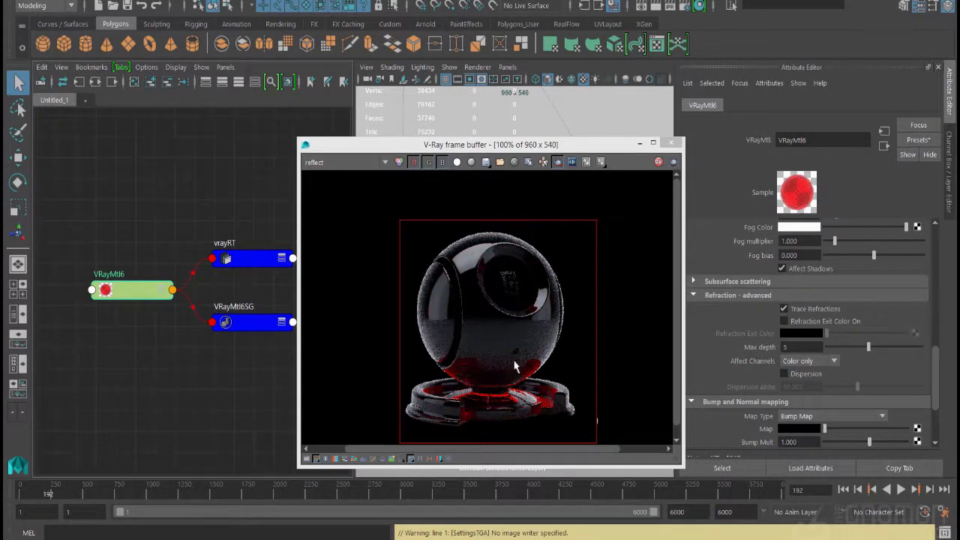
pyautogui.click(357, 163)
pyautogui.click(354, 219)
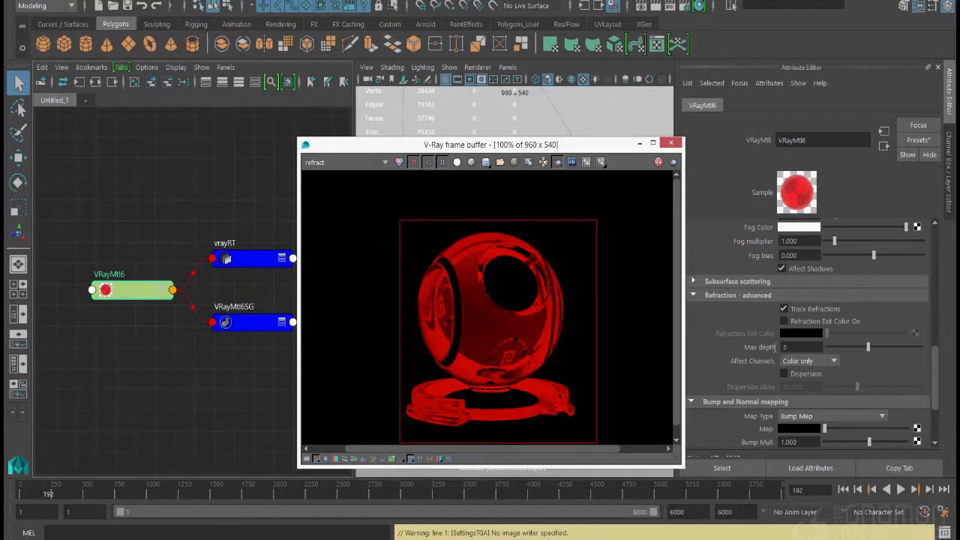
pyautogui.click(811, 362)
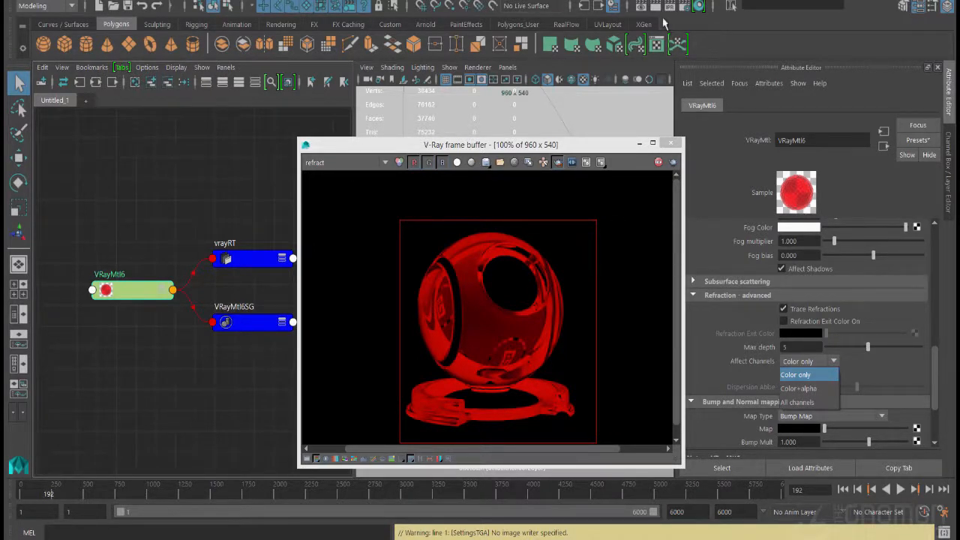
# Add a Multi Matte render element to the master layer in the V-Ray render settings
pyautogui.click(684, 6)
pyautogui.click(250, 169)
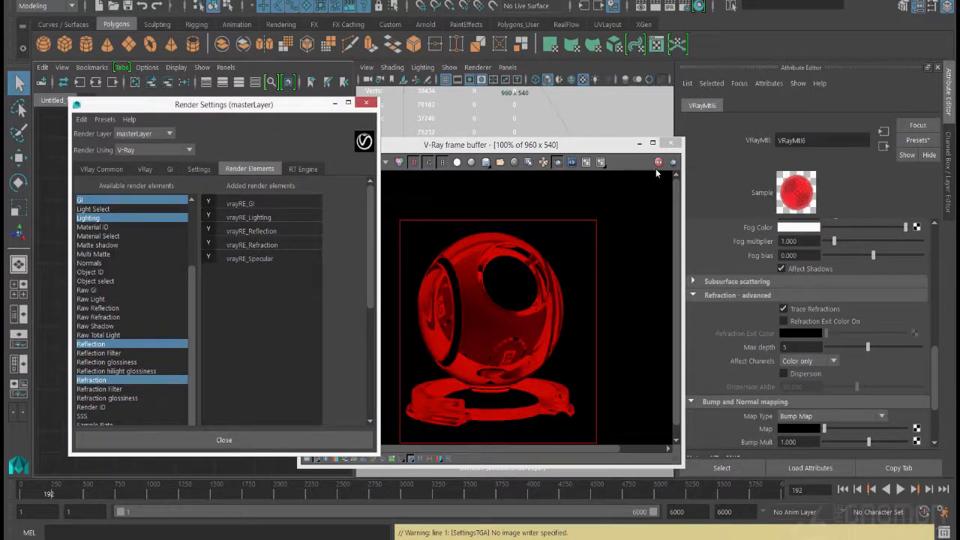
pyautogui.click(536, 237)
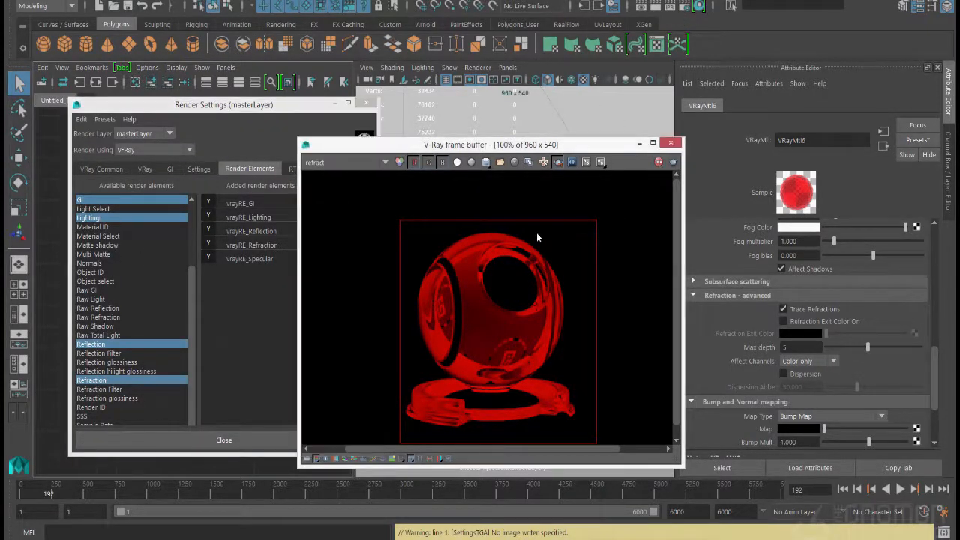
pyautogui.click(156, 298)
pyautogui.doubleClick(94, 254)
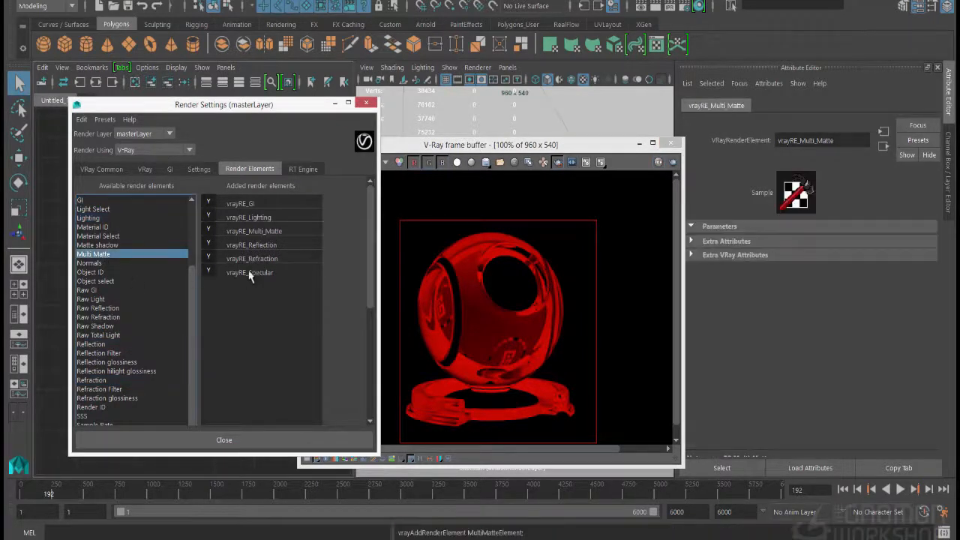
# Set the Red object ID of the Multi Matte render element to 1 in its extra V-Ray attributes
pyautogui.click(750, 255)
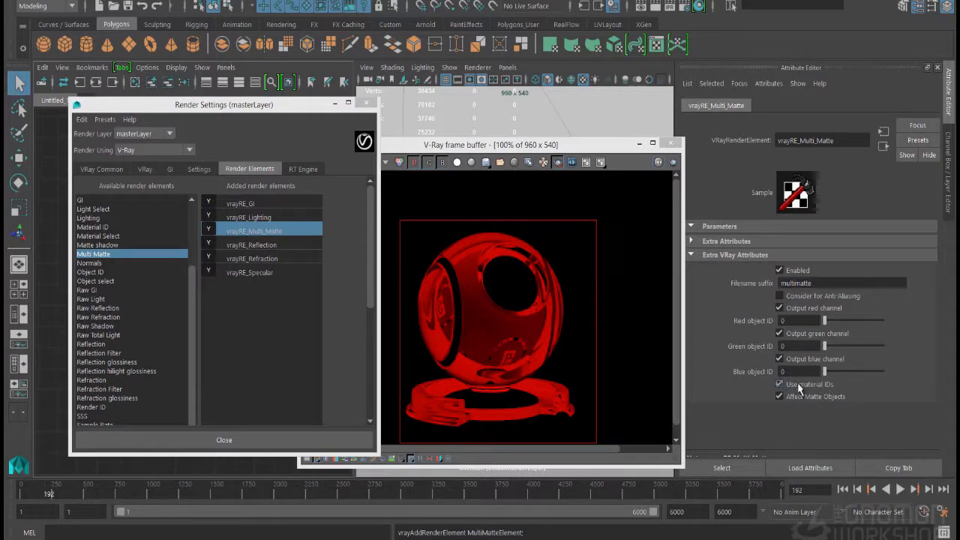
pyautogui.click(795, 319)
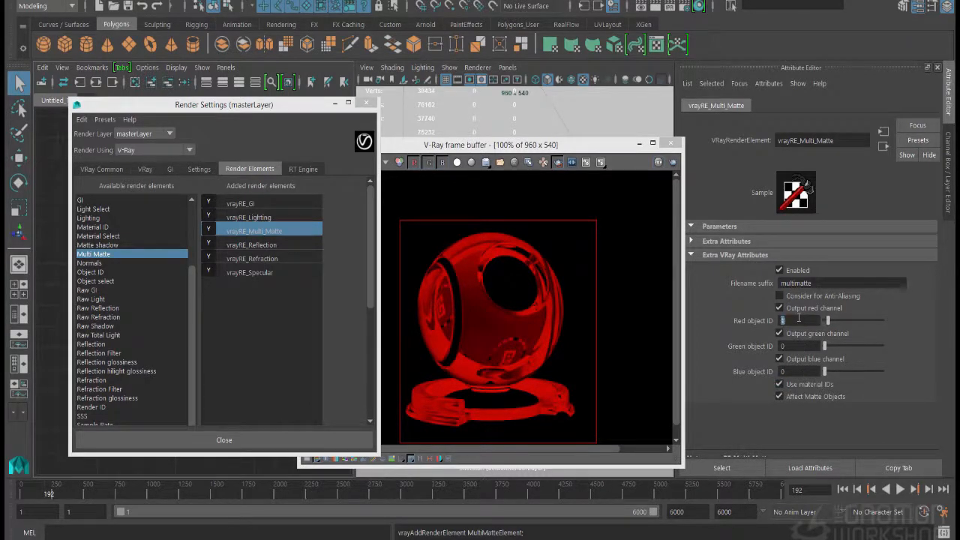
# Add the V-Ray Material ID attribute to the shaderBall_logo_mtl material and set its Multimatte ID to 1
pyautogui.moveTo(507, 145); pyautogui.dragTo(495, 300)
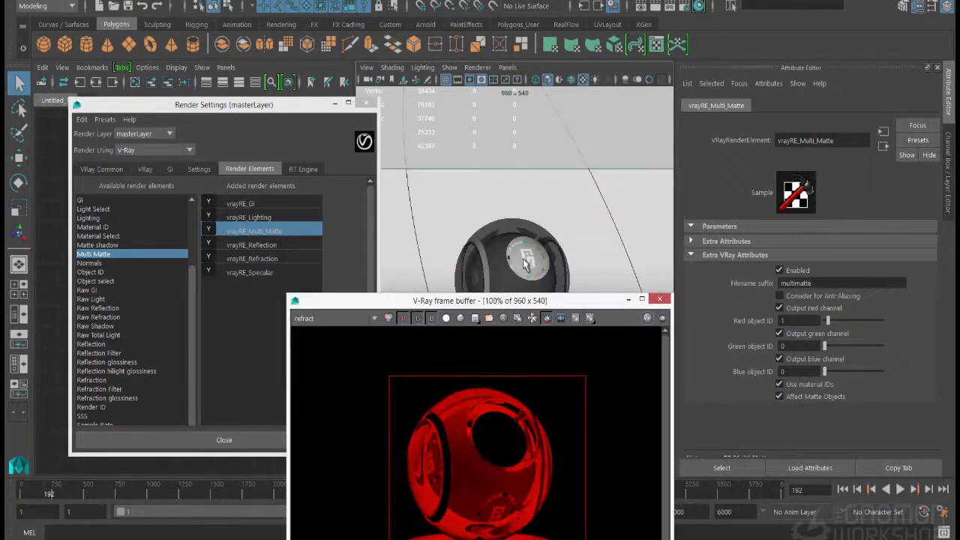
pyautogui.click(600, 282)
pyautogui.click(935, 106)
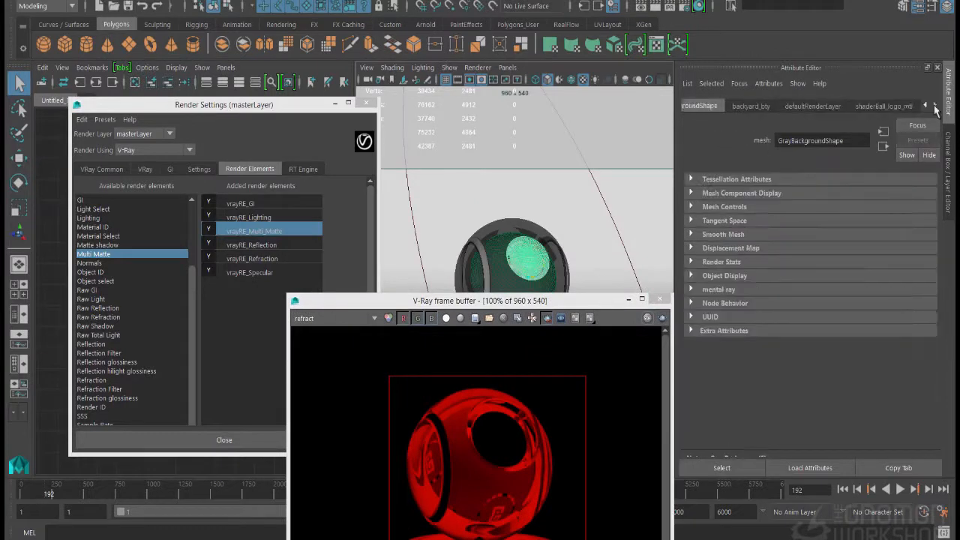
pyautogui.click(883, 106)
pyautogui.click(778, 86)
pyautogui.moveTo(788, 137)
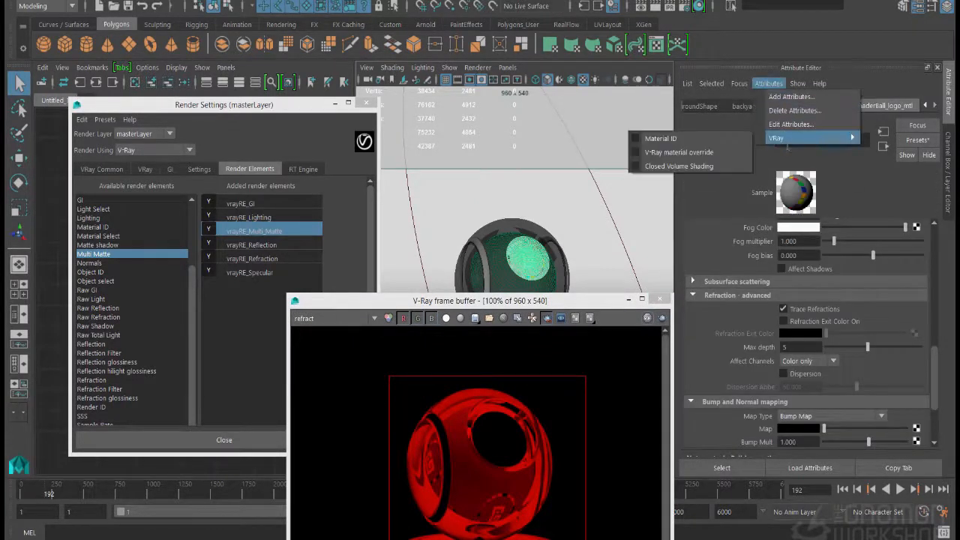
pyautogui.click(713, 137)
pyautogui.moveTo(933, 366); pyautogui.dragTo(933, 418)
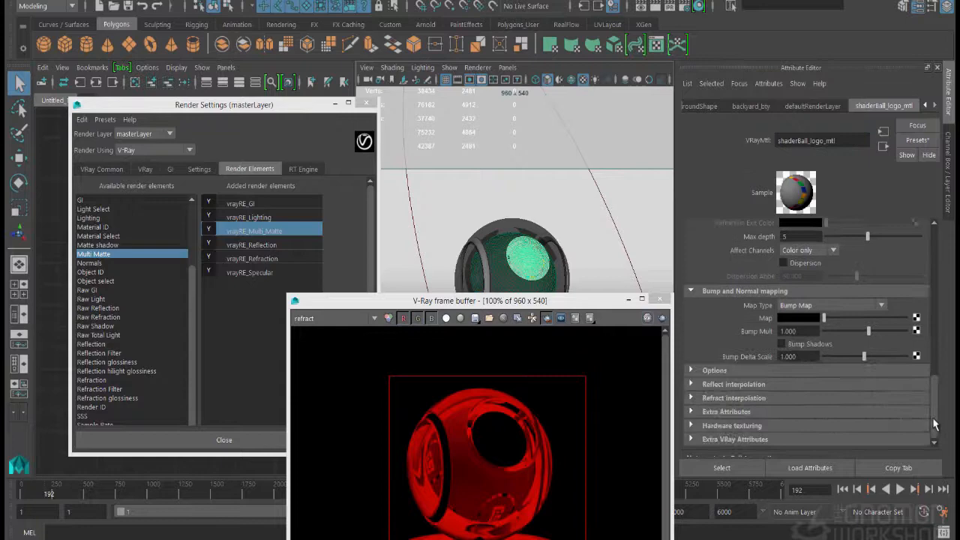
pyautogui.click(815, 441)
pyautogui.moveTo(824, 438); pyautogui.dragTo(827, 438)
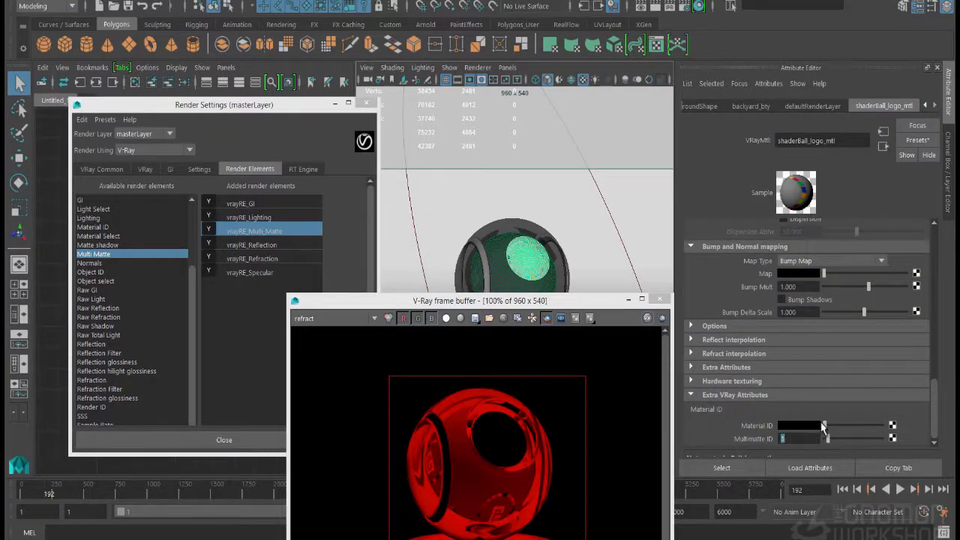
# Render the scene again and display the multimatte element in the V-Ray frame buffer
pyautogui.moveTo(526, 305); pyautogui.dragTo(543, 254)
pyautogui.click(532, 220)
pyautogui.click(667, 9)
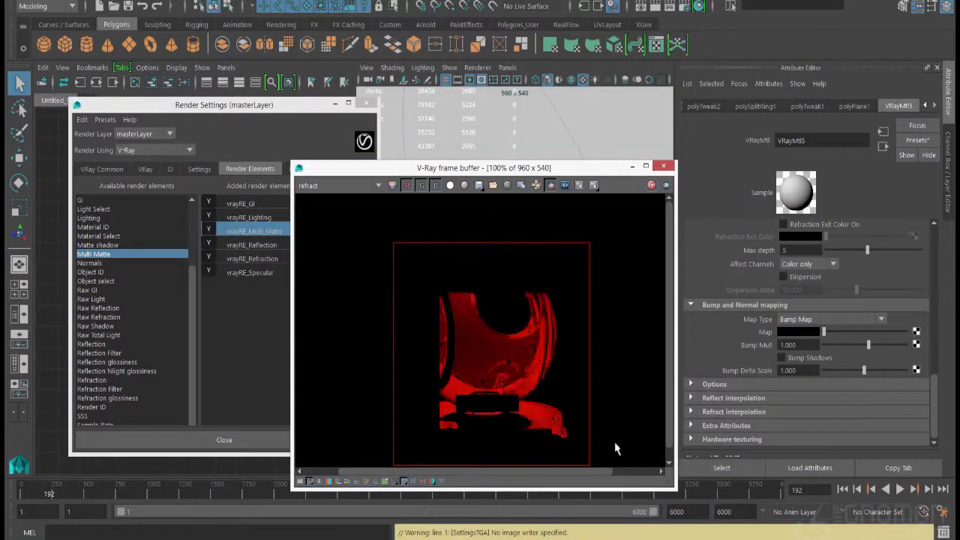
pyautogui.click(345, 186)
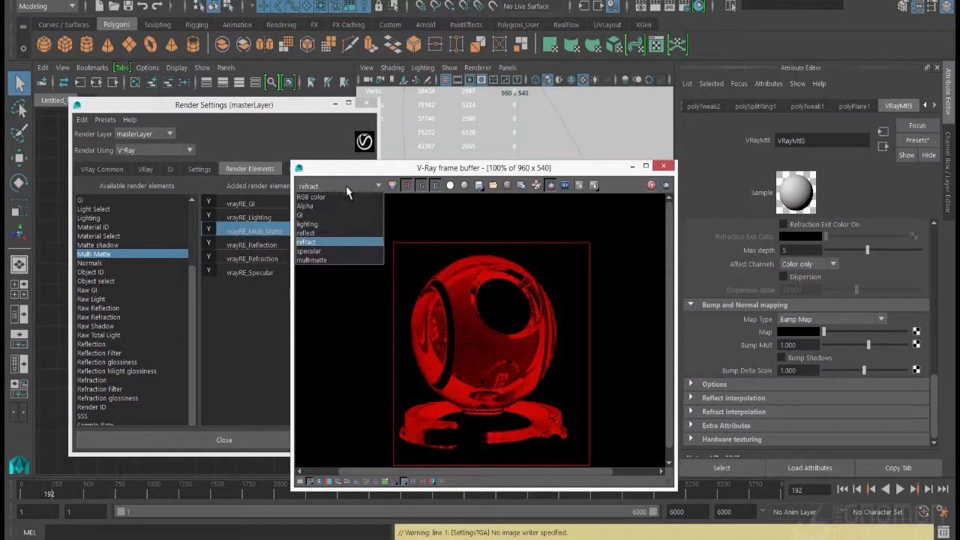
pyautogui.click(323, 260)
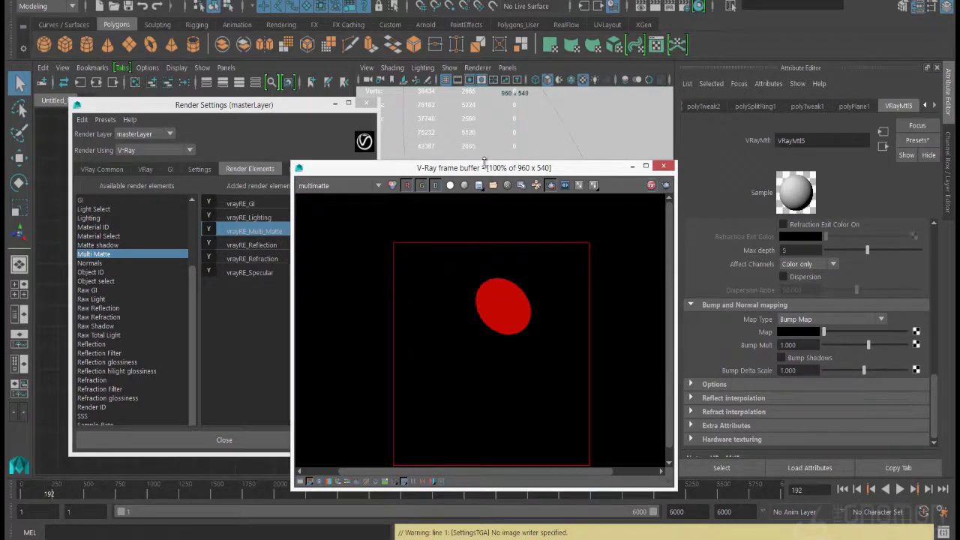
# Set the refraction color of the shader ball's VRayMtl6 glass material to white
pyautogui.moveTo(484, 163); pyautogui.dragTo(485, 132)
pyautogui.moveTo(376, 141); pyautogui.dragTo(239, 119)
pyautogui.moveTo(474, 121); pyautogui.dragTo(369, 115)
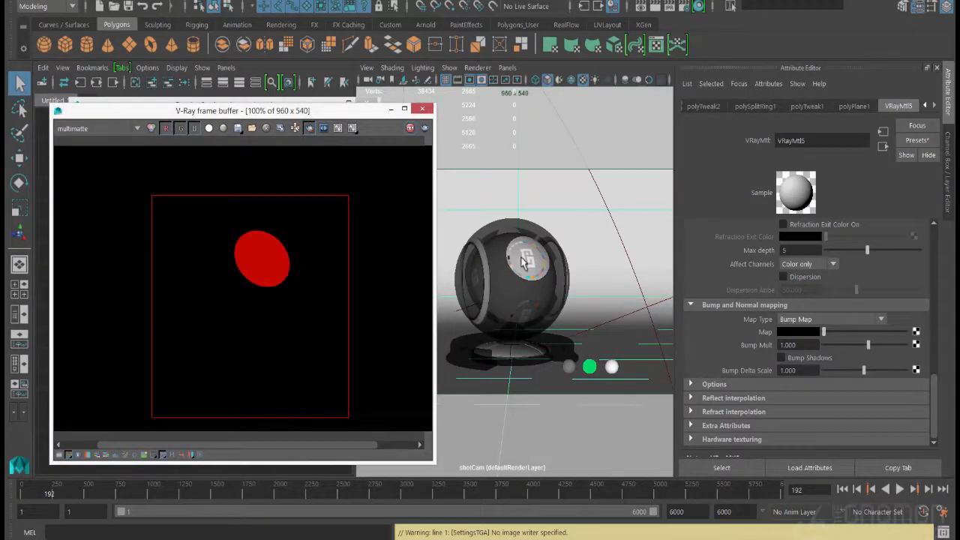
pyautogui.scroll(6, 853, 300)
pyautogui.click(557, 313)
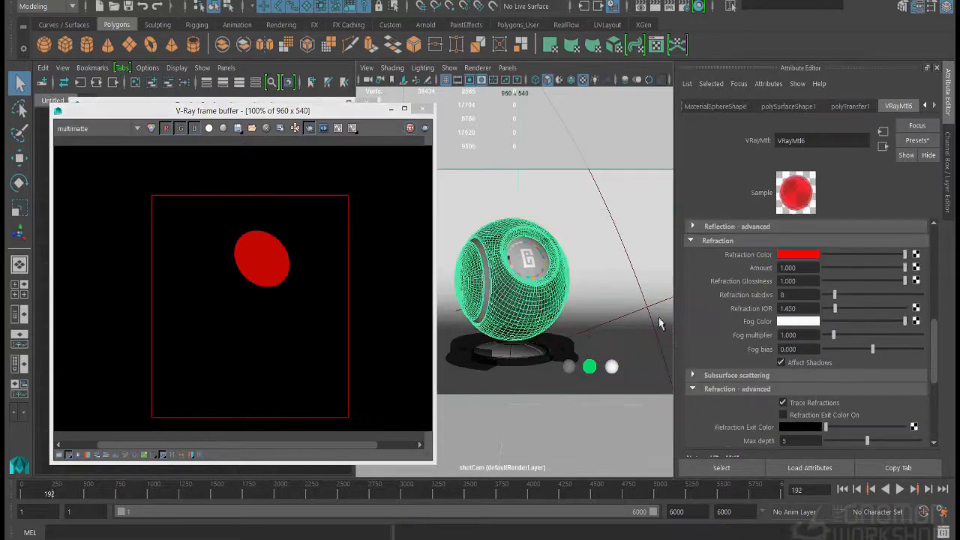
pyautogui.click(814, 256)
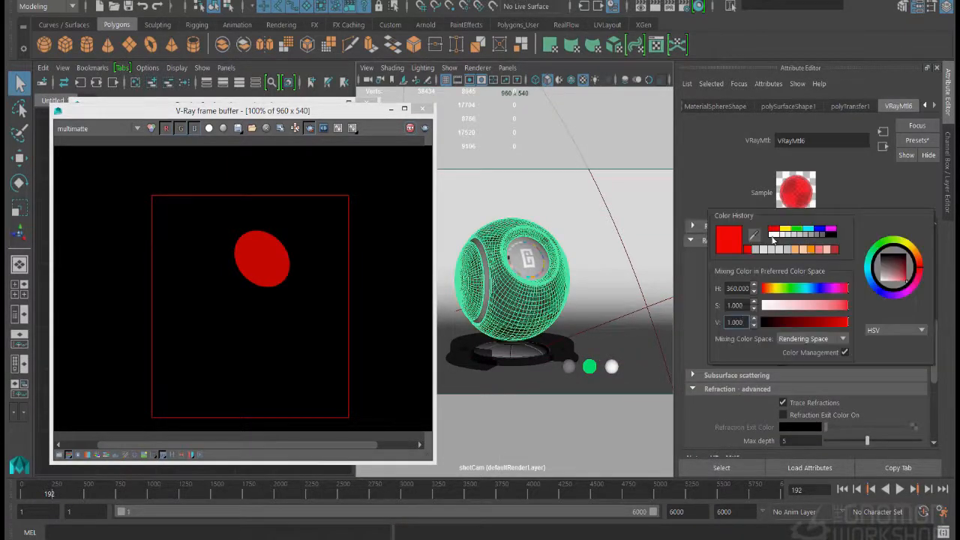
pyautogui.click(774, 232)
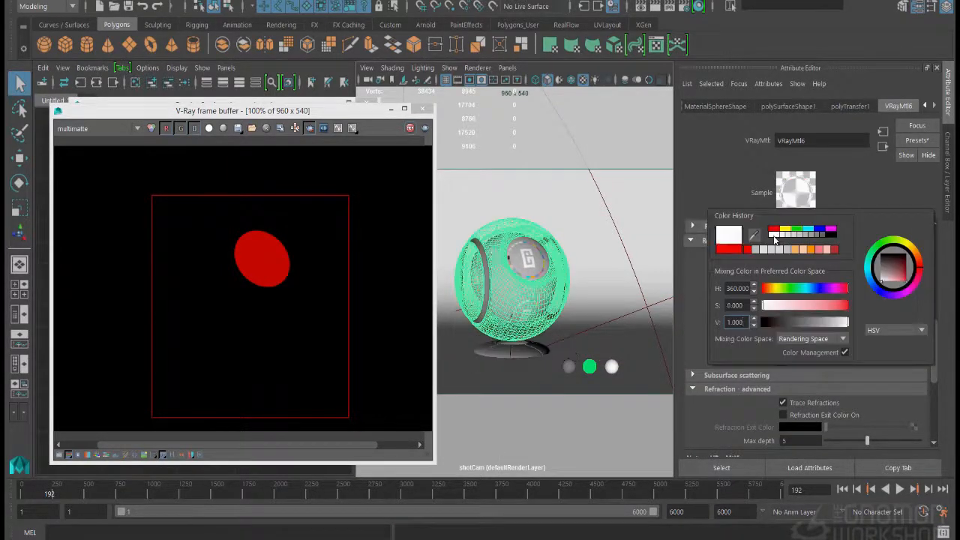
# Inspect the RGB color, lighting, reflect and refract elements of the clear glass ball in the frame buffer
pyautogui.click(97, 128)
pyautogui.click(89, 139)
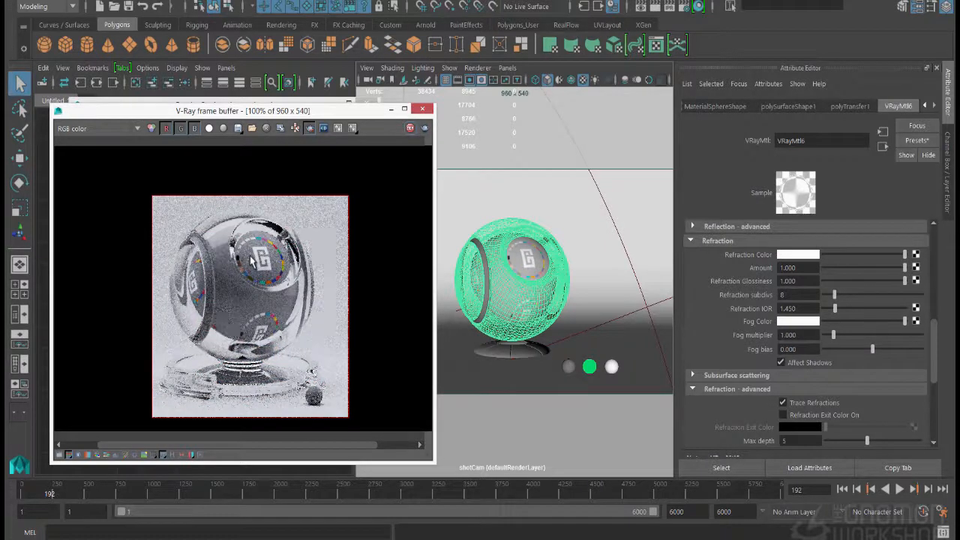
pyautogui.click(90, 132)
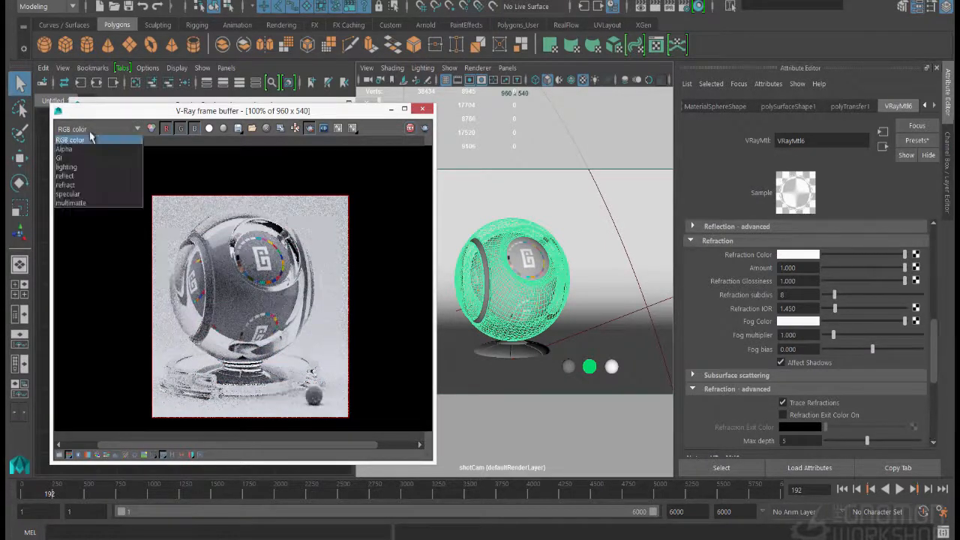
pyautogui.click(68, 166)
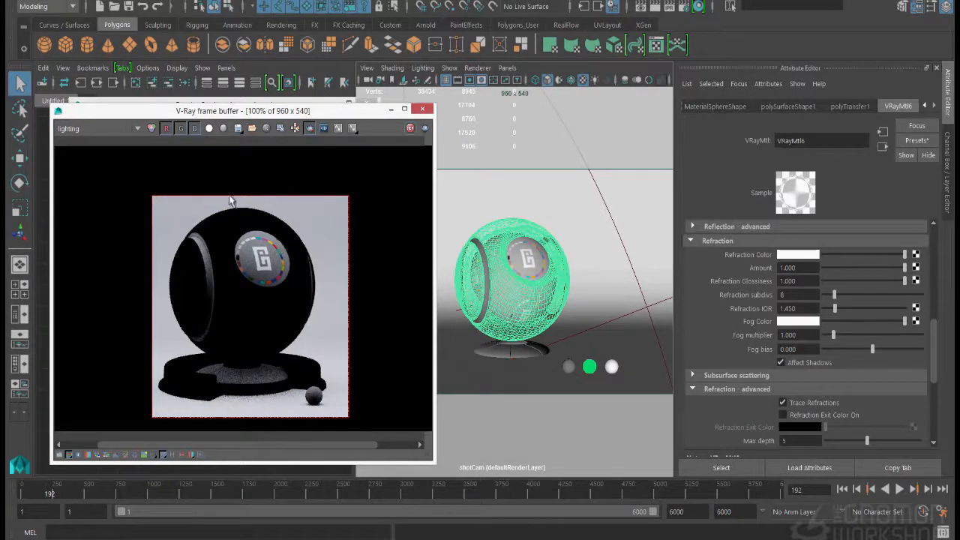
pyautogui.click(83, 129)
pyautogui.click(84, 182)
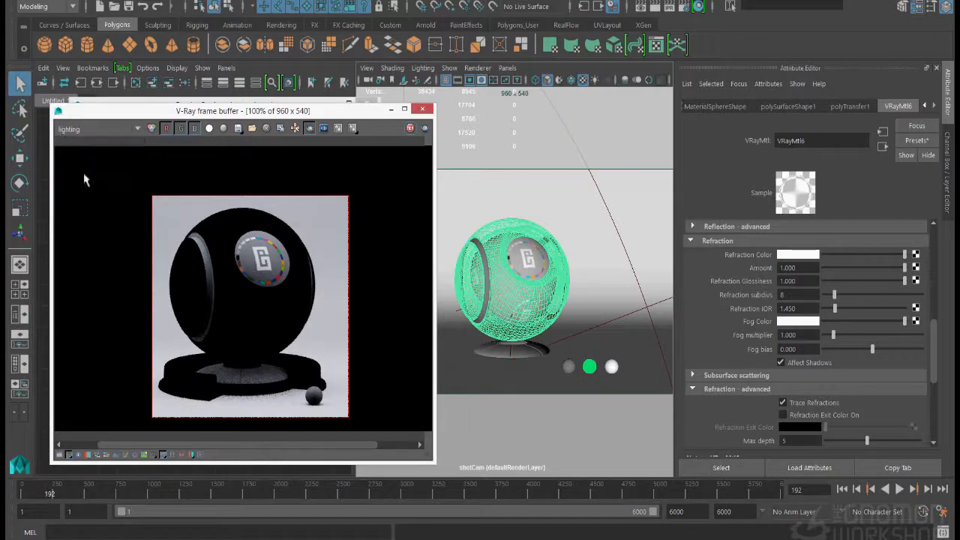
pyautogui.click(75, 130)
pyautogui.click(83, 191)
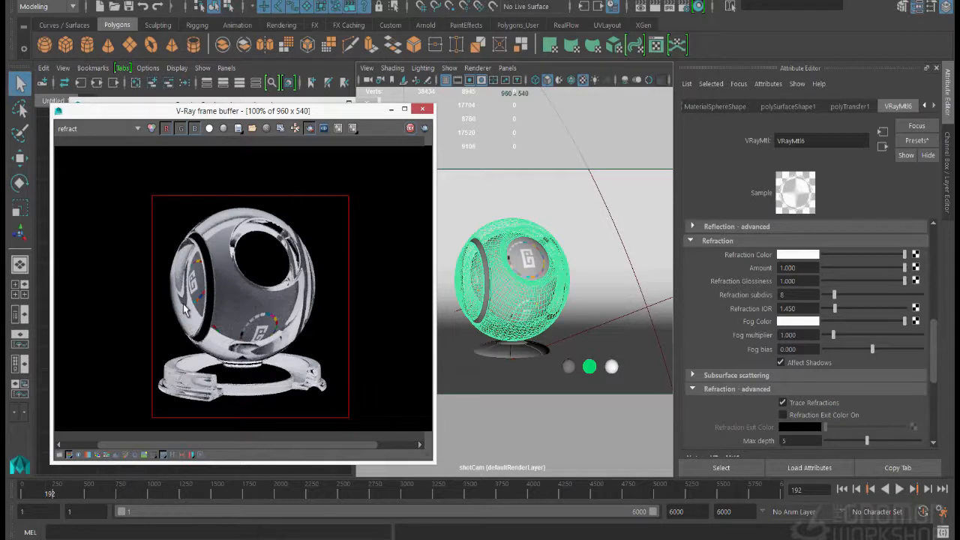
# Set the glass material's refraction Affect Channels option to All channels and display the multimatte element in the frame buffer
pyautogui.scroll(-3, 806, 394)
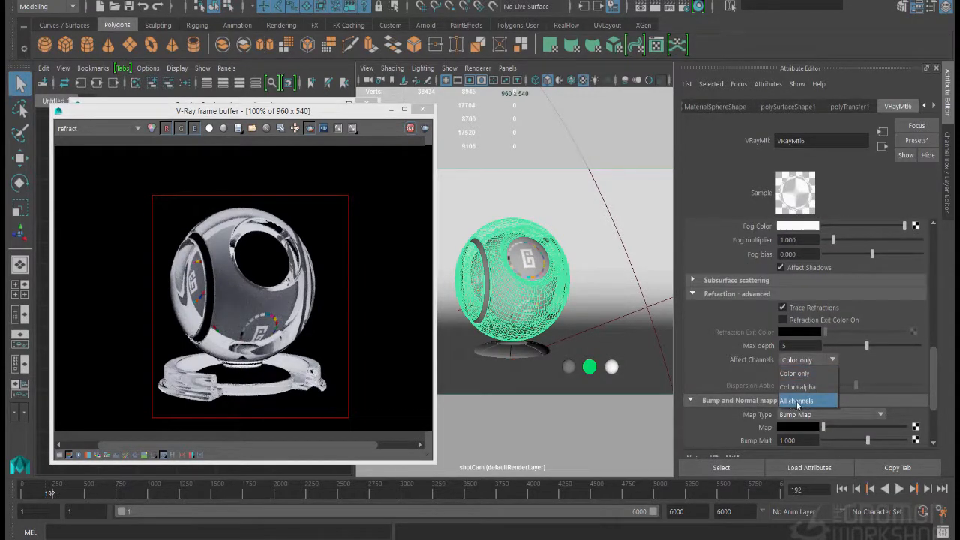
pyautogui.click(798, 403)
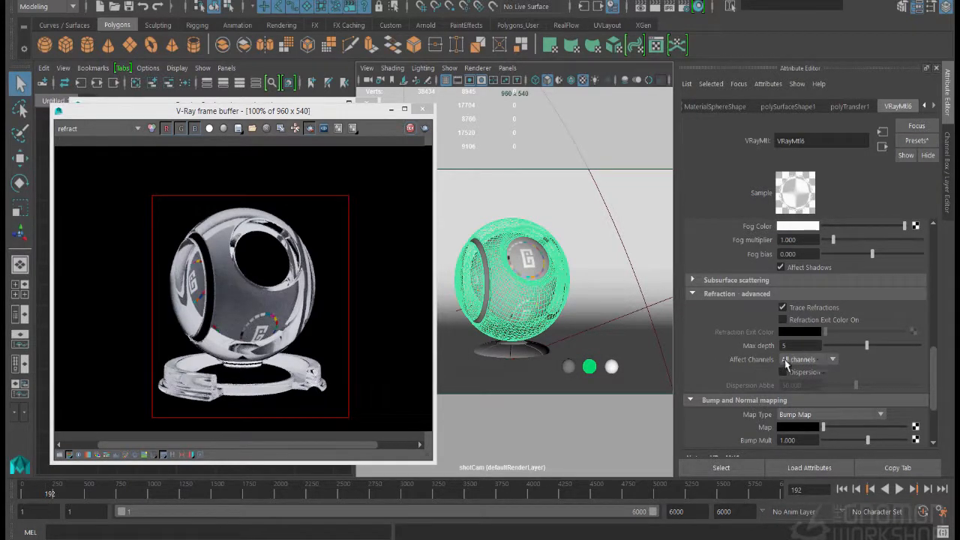
pyautogui.click(71, 128)
pyautogui.click(87, 199)
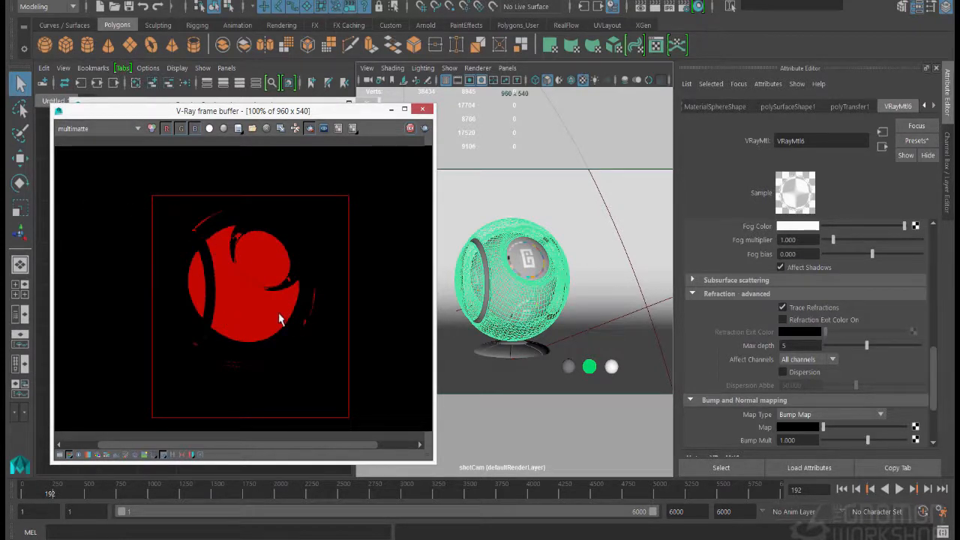
pyautogui.moveTo(270, 317); pyautogui.dragTo(222, 289, button='right')
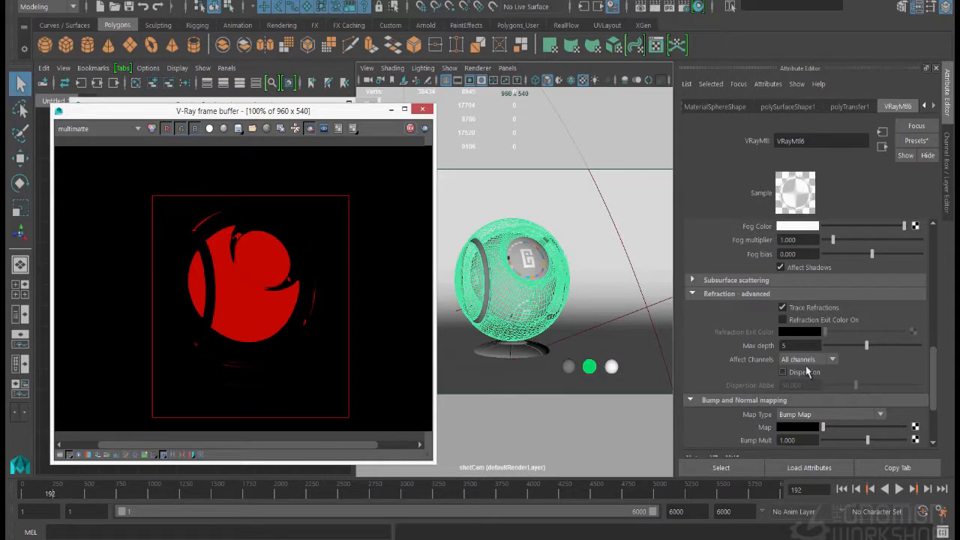
# Add the V-Ray Material ID attribute to the VRayMtl6 glass material and set its Multimatte ID to 2
pyautogui.click(768, 84)
pyautogui.moveTo(780, 135)
pyautogui.click(724, 138)
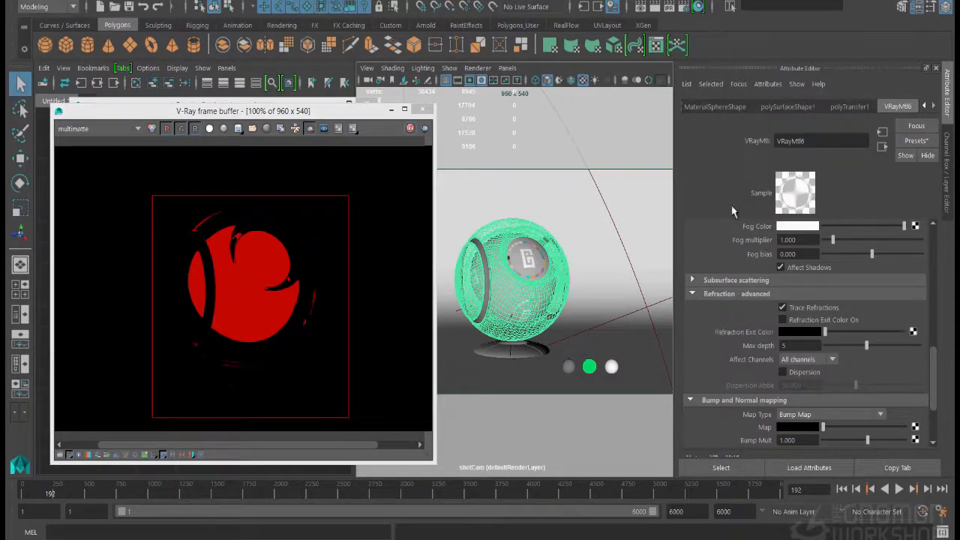
pyautogui.scroll(-3, 724, 403)
pyautogui.click(716, 437)
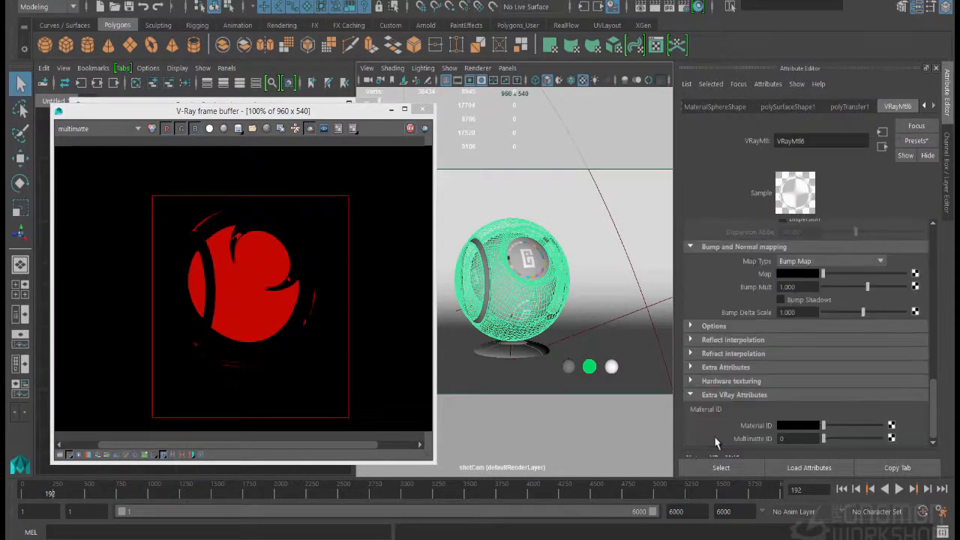
pyautogui.click(795, 438)
pyautogui.write('2')
pyautogui.press('Return')
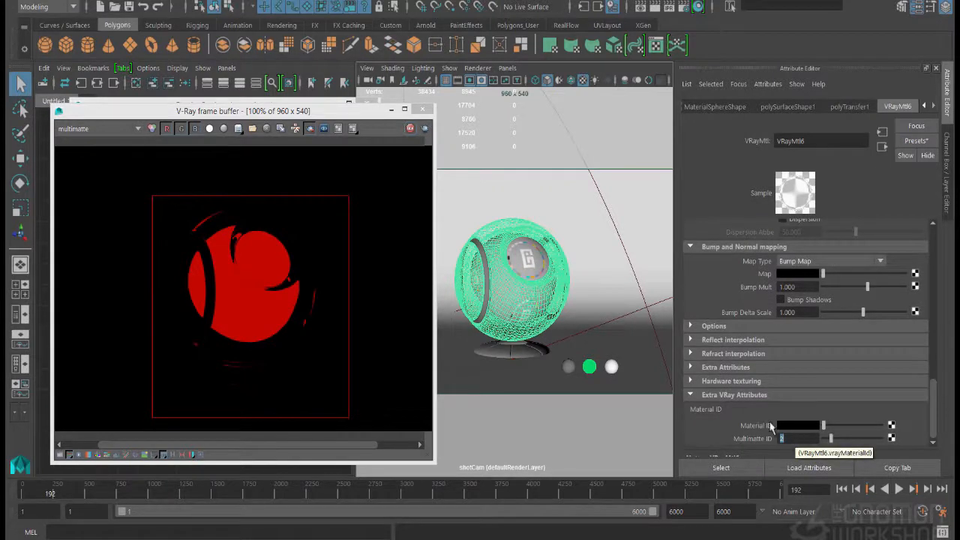
# Set the Multi Matte render element's Green object ID to 2 and close the render settings
pyautogui.click(683, 8)
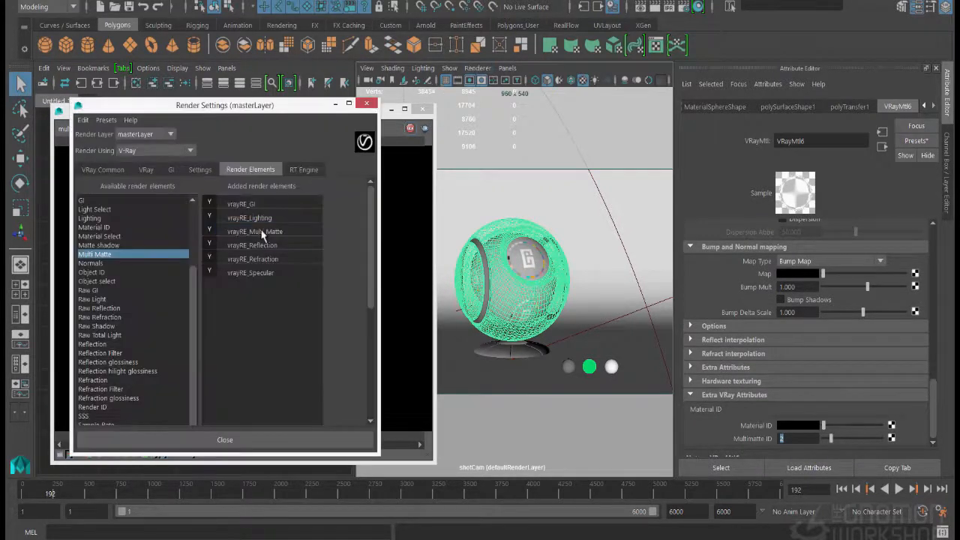
pyautogui.click(262, 232)
pyautogui.click(794, 346)
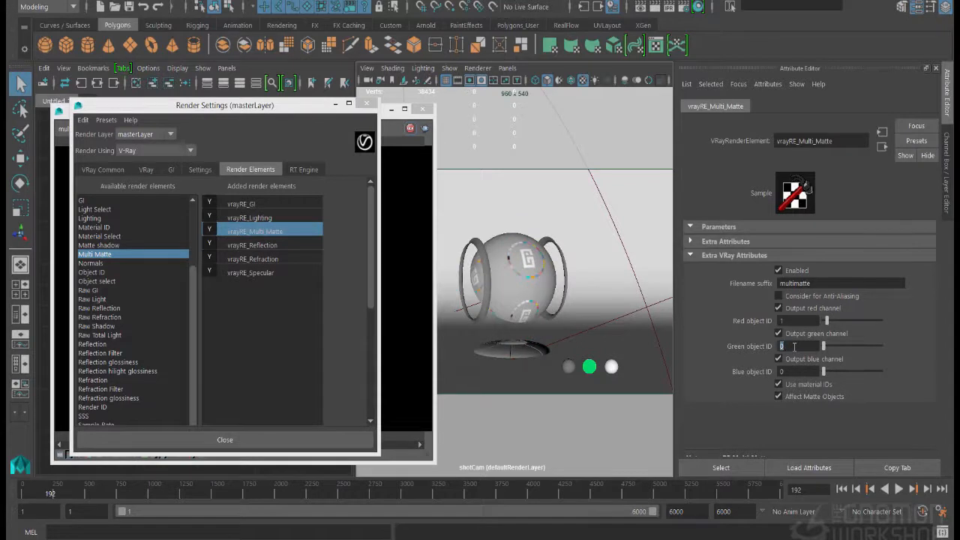
pyautogui.click(366, 102)
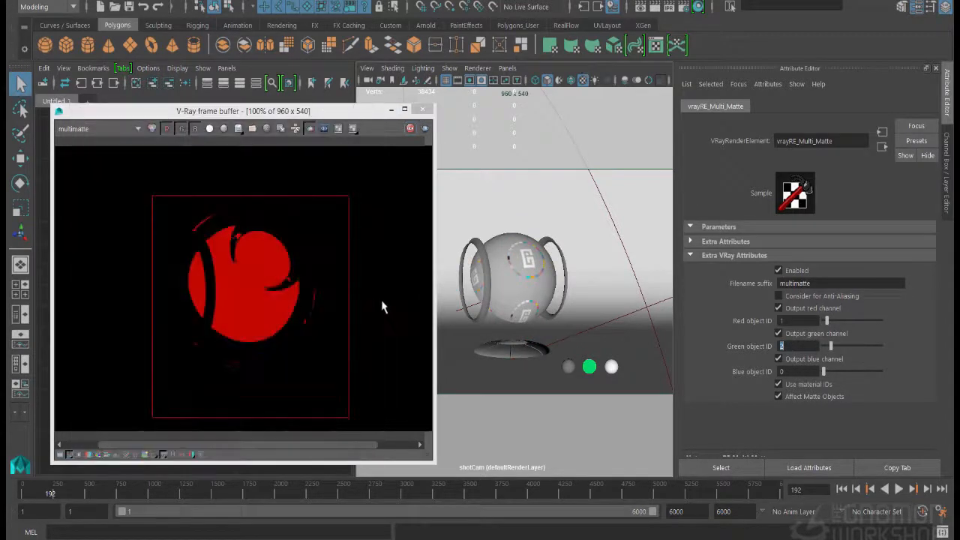
# Render the shader ball again and examine the red and green mattes in the multimatte element
pyautogui.moveTo(247, 116); pyautogui.dragTo(273, 111)
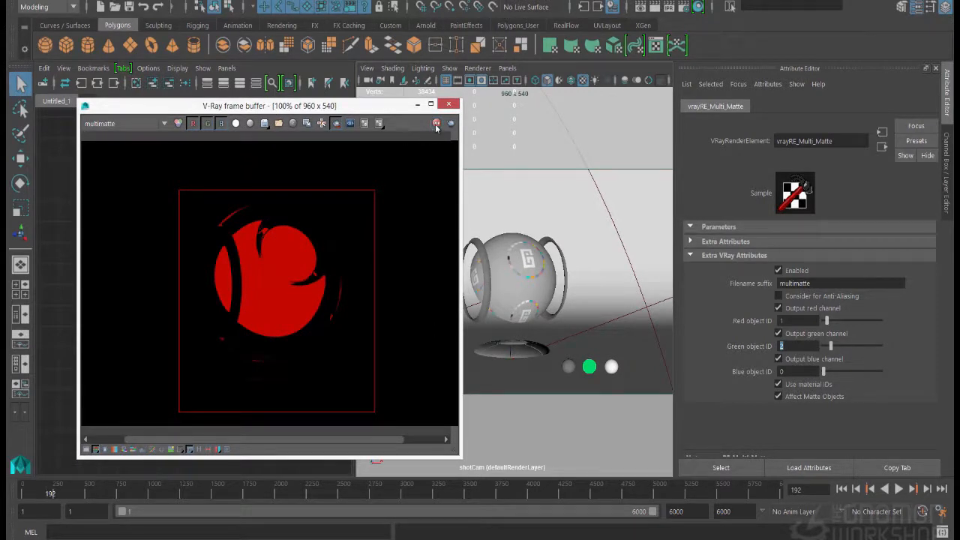
pyautogui.click(129, 7)
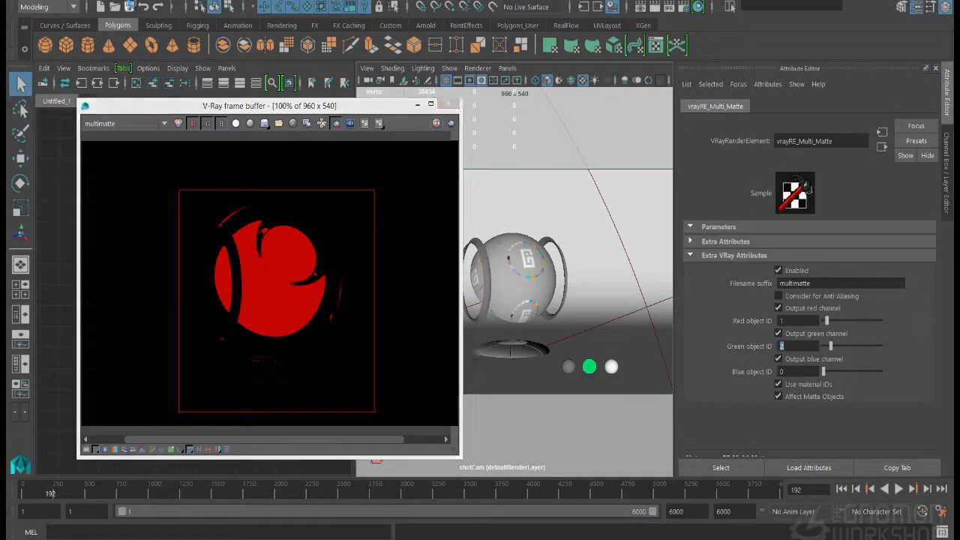
pyautogui.click(551, 242)
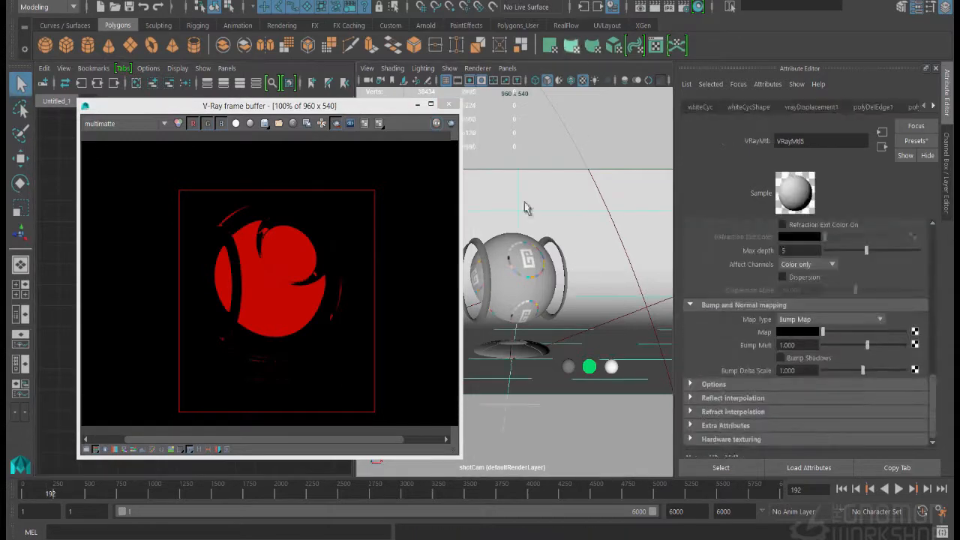
pyautogui.click(667, 8)
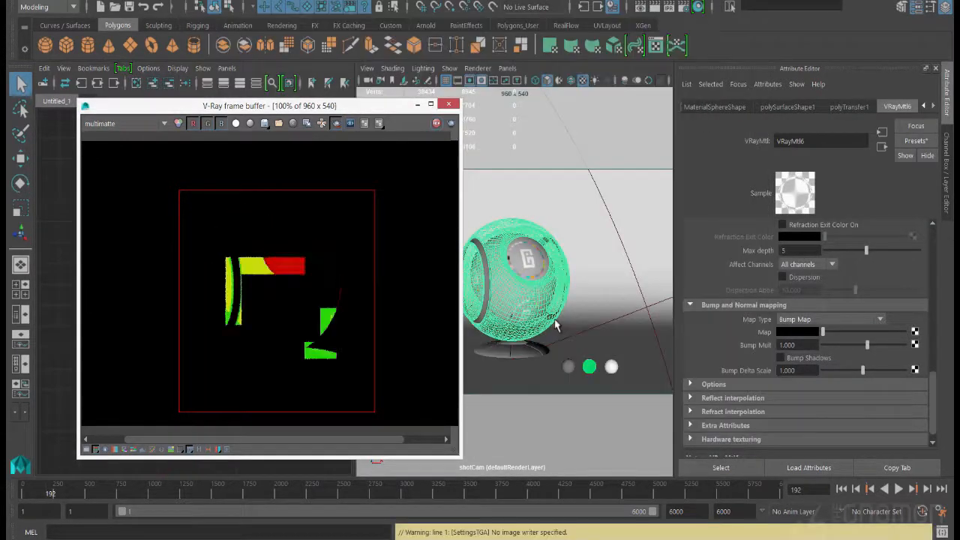
pyautogui.moveTo(304, 106); pyautogui.dragTo(431, 88)
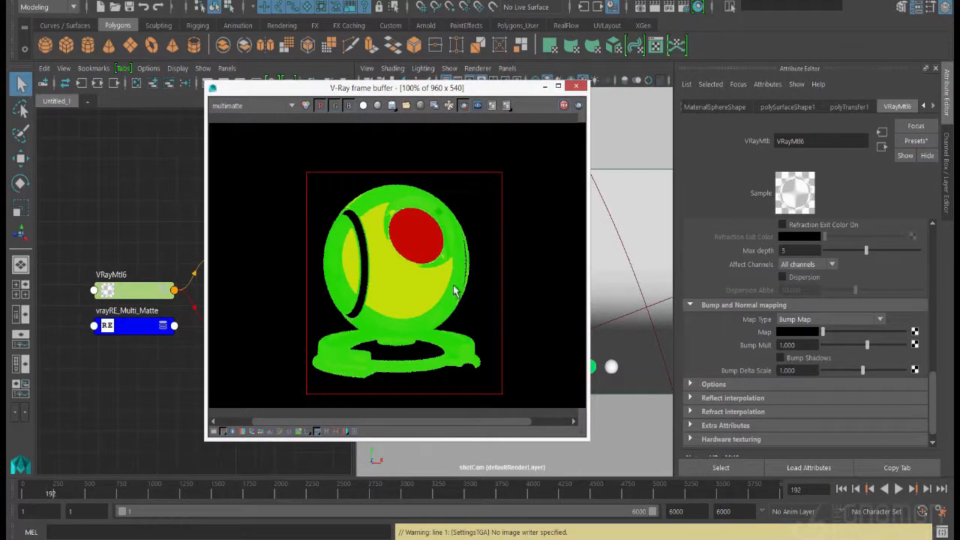
pyautogui.rightClick(456, 290)
pyautogui.moveTo(454, 284); pyautogui.dragTo(391, 339, button='right')
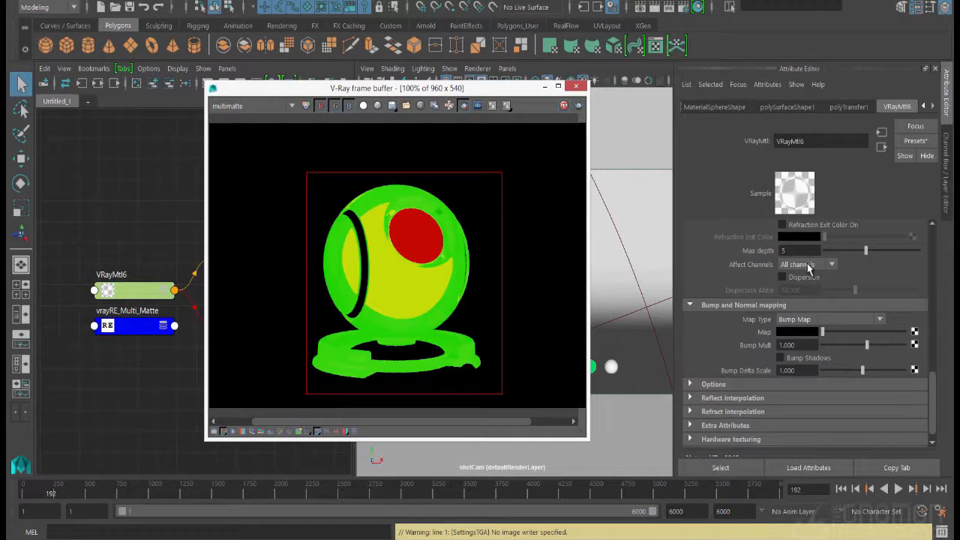
# Compare the lighting render element with the multimatte element in the frame buffer
pyautogui.moveTo(460, 255); pyautogui.dragTo(373, 210, button='right')
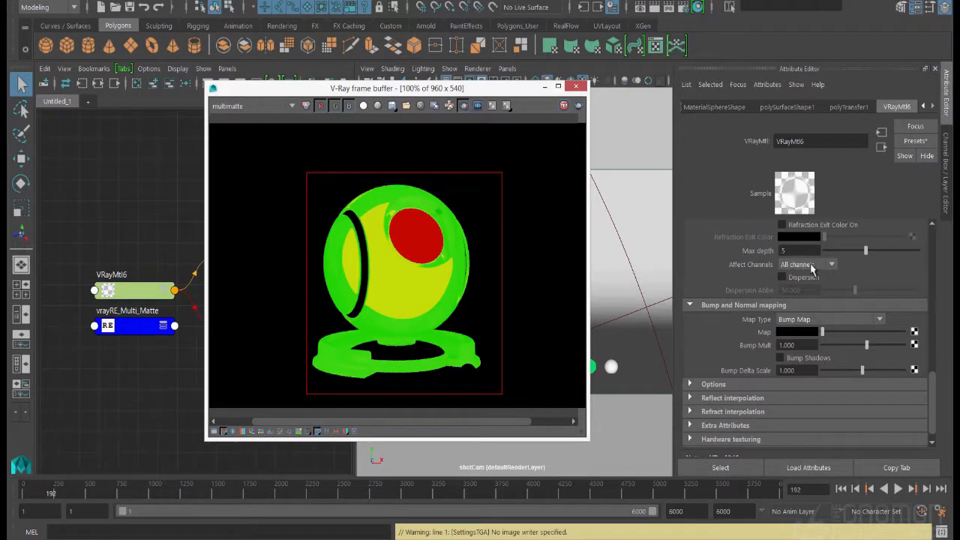
pyautogui.click(259, 105)
pyautogui.click(243, 144)
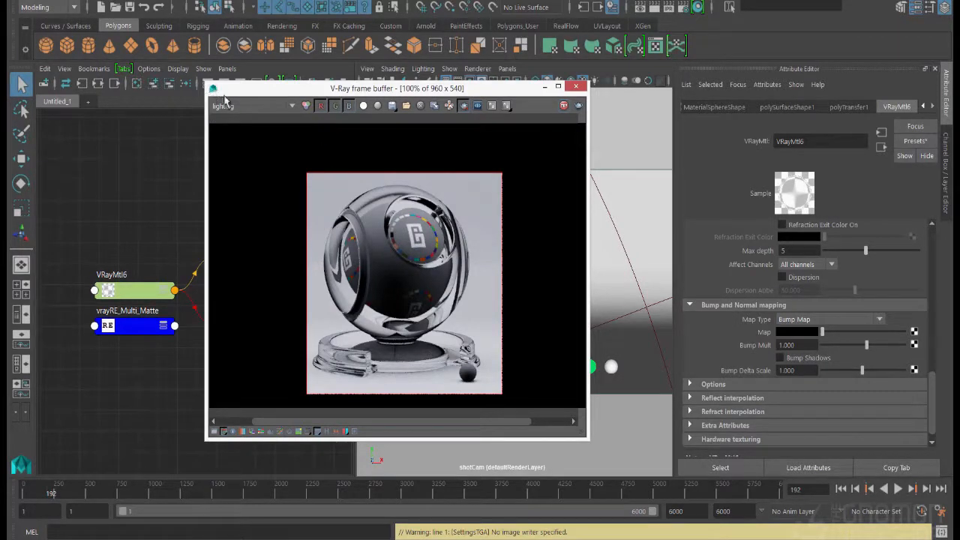
pyautogui.click(226, 105)
pyautogui.click(247, 181)
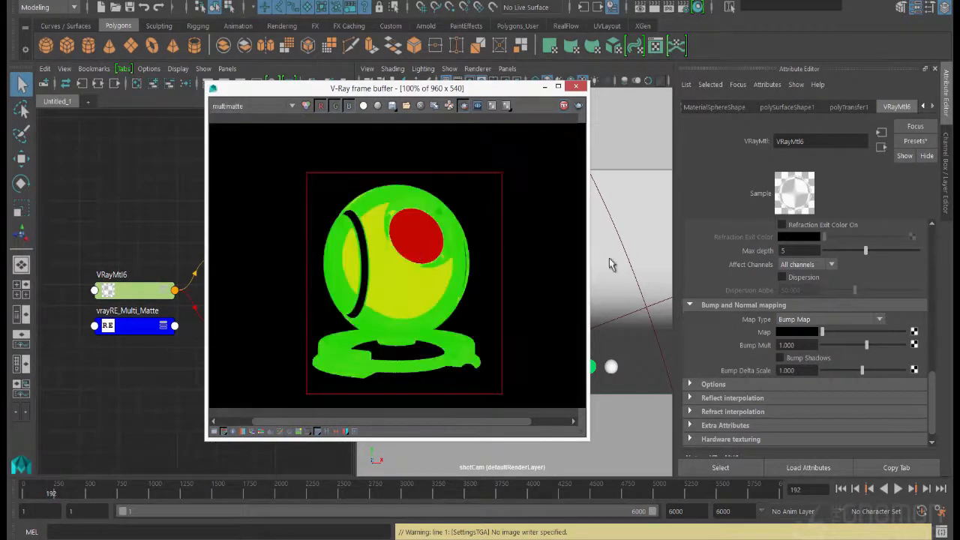
# Create a new render layer from the selected material sphere and make it the active layer
pyautogui.hotkey('ctrl', 'a')
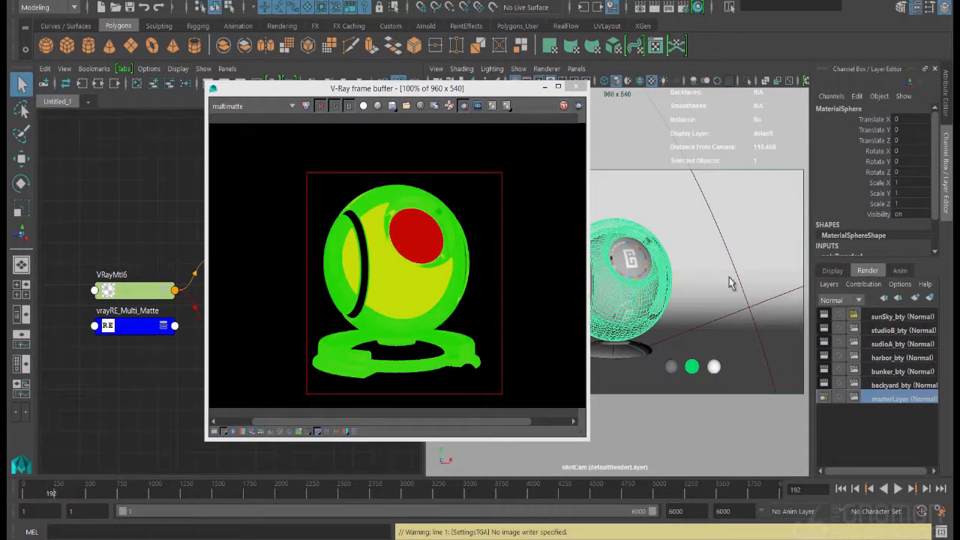
pyautogui.click(930, 298)
pyautogui.click(885, 317)
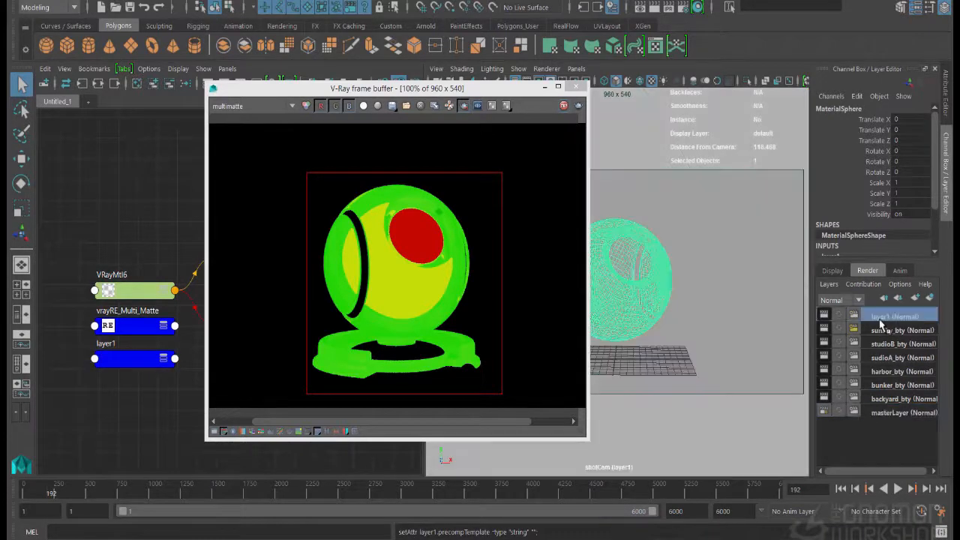
# Create a layer override for the glass material's refraction Affect Channels on layer1 and set it to Color only
pyautogui.click(947, 101)
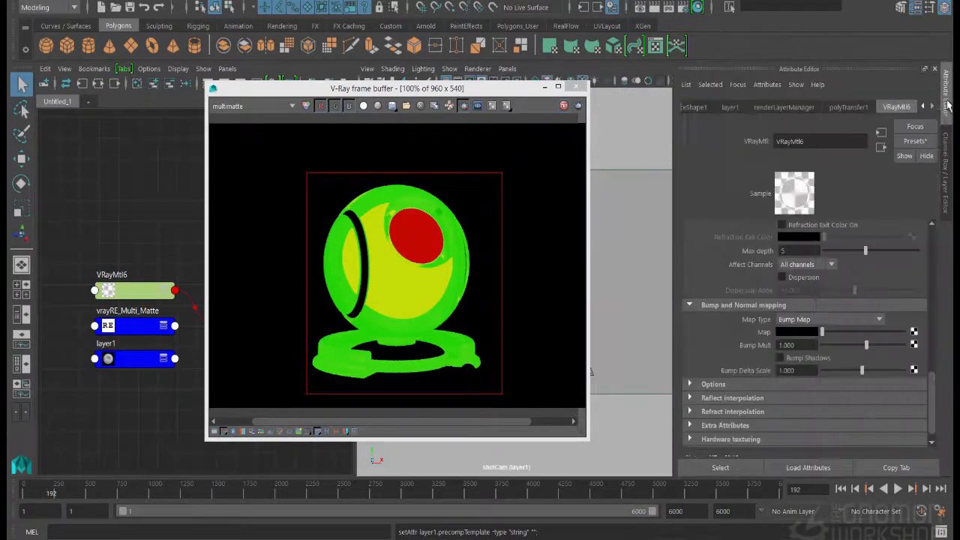
pyautogui.rightClick(758, 272)
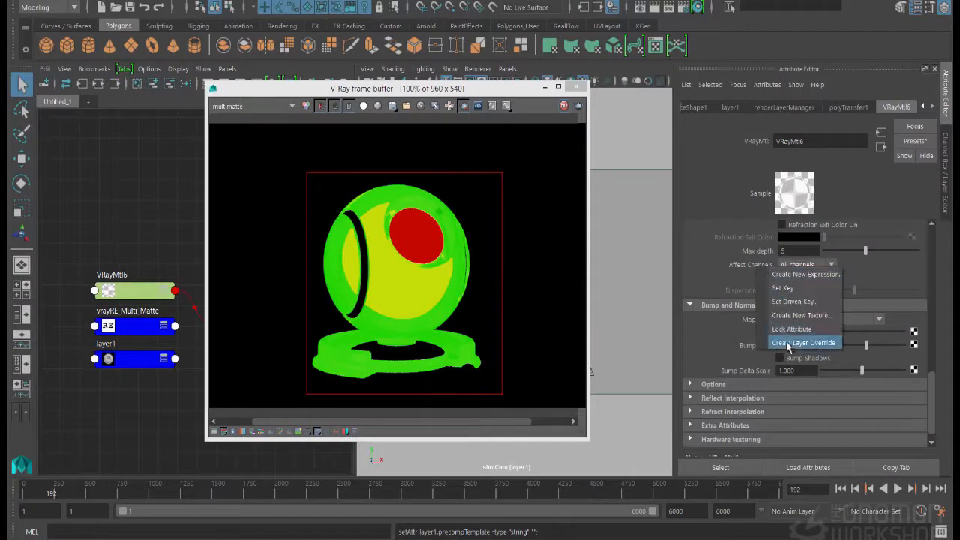
pyautogui.click(791, 345)
pyautogui.click(806, 265)
pyautogui.click(807, 279)
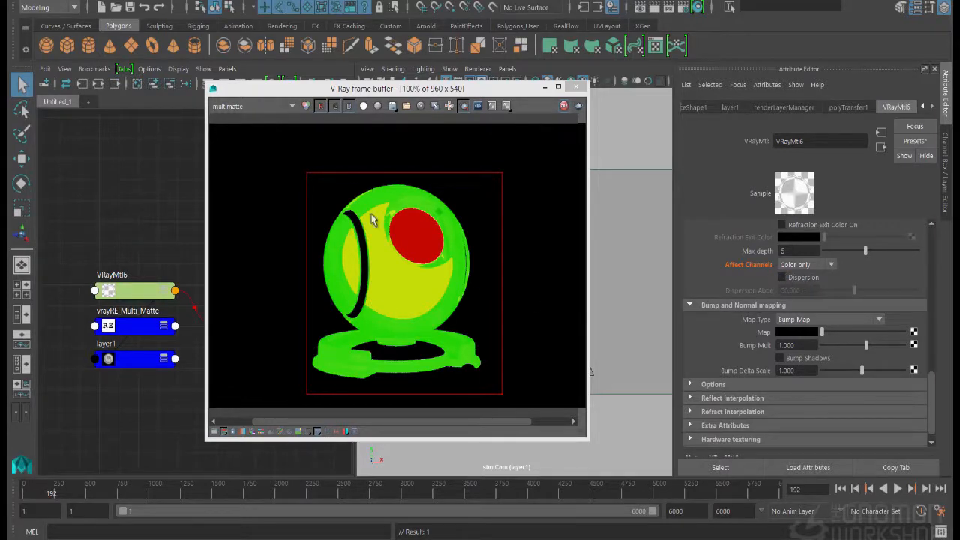
# Inspect the alpha channel and multimatte element of the render, ending on the RGB color view
pyautogui.click(364, 106)
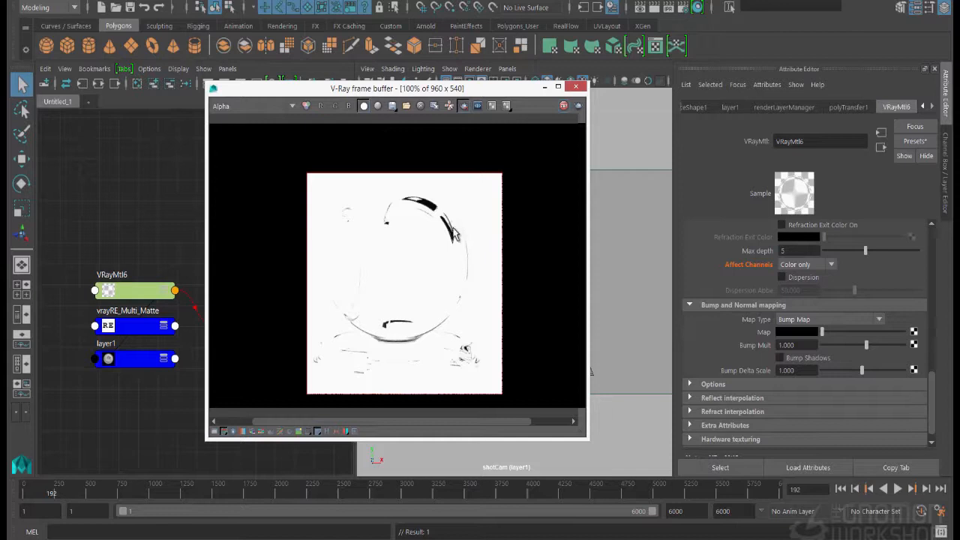
pyautogui.click(363, 107)
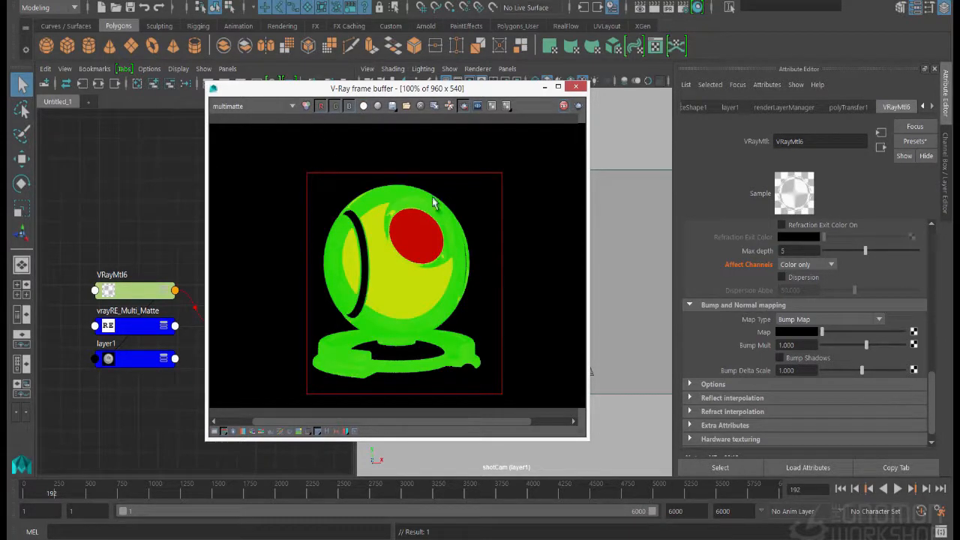
pyautogui.click(267, 109)
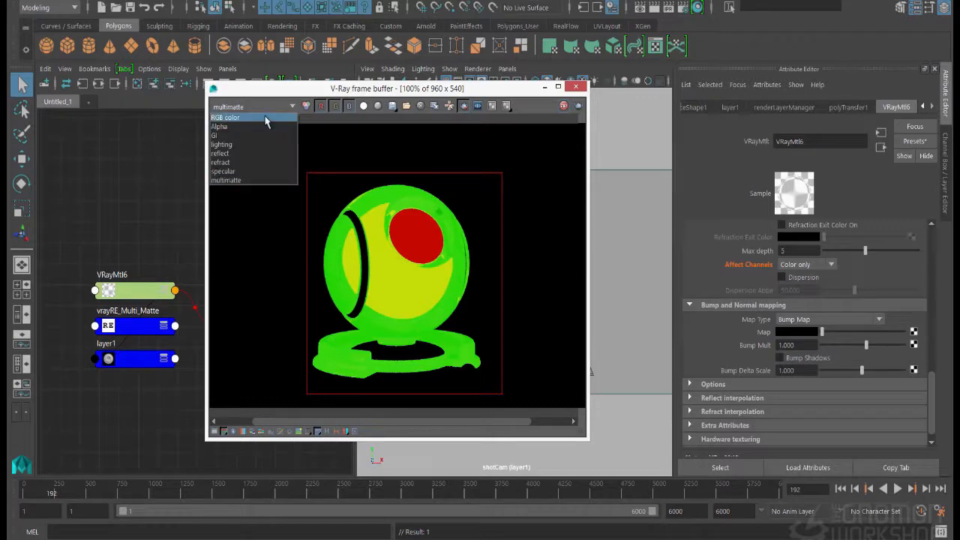
pyautogui.click(266, 118)
# Return to masterLayer and set the glass material's refraction Affect Channels to Color only
pyautogui.click(948, 159)
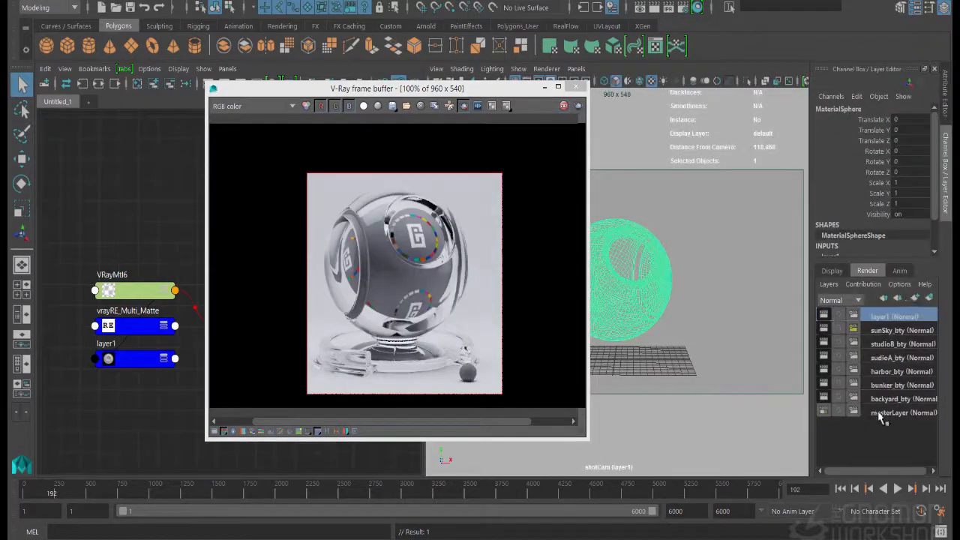
pyautogui.click(884, 414)
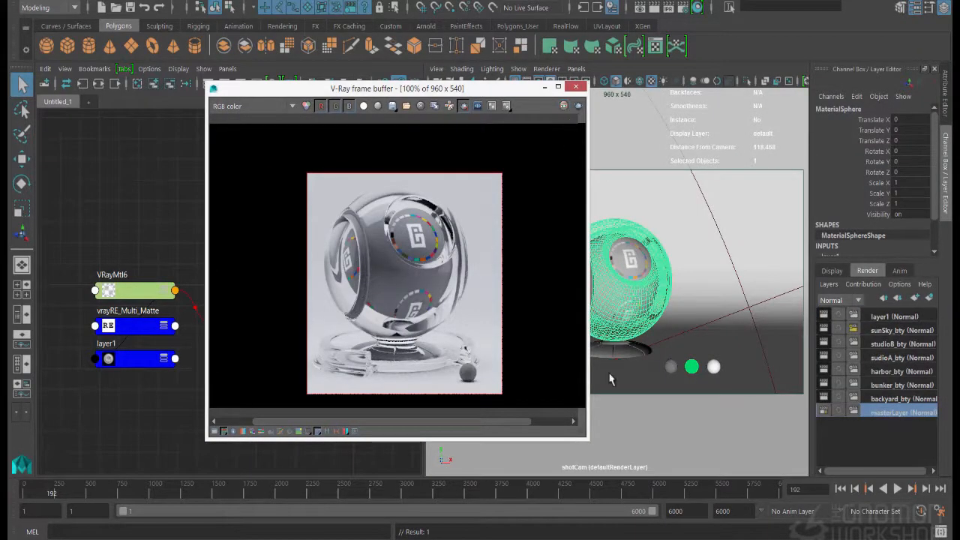
pyautogui.hotkey('ctrl', 'a')
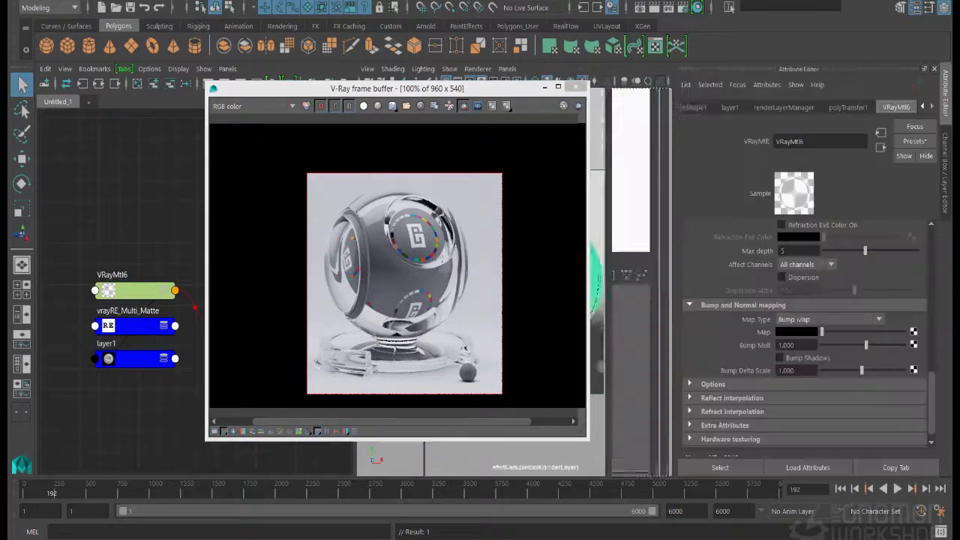
pyautogui.click(799, 264)
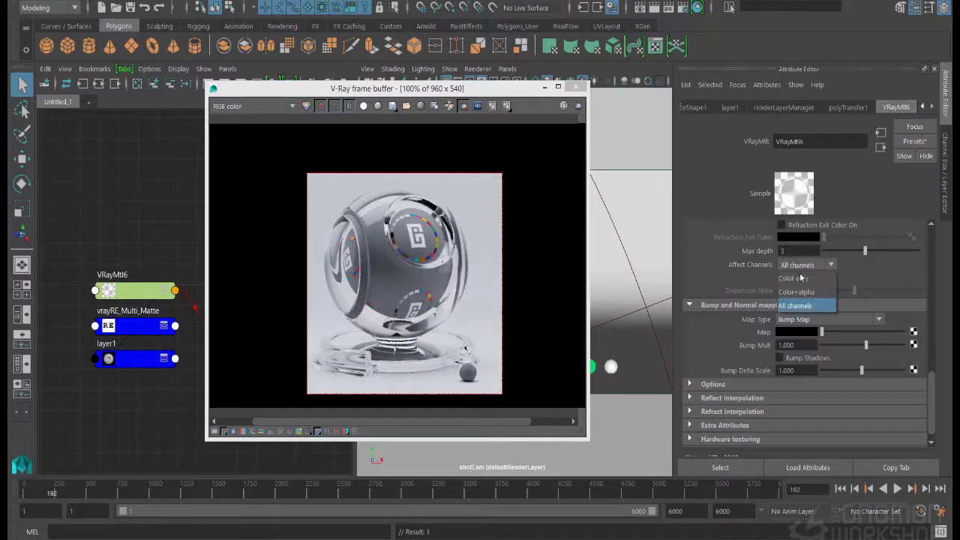
pyautogui.click(803, 282)
# Start a new render of the shader ball and enable Dispersion on the glass material
pyautogui.moveTo(473, 96); pyautogui.dragTo(297, 107)
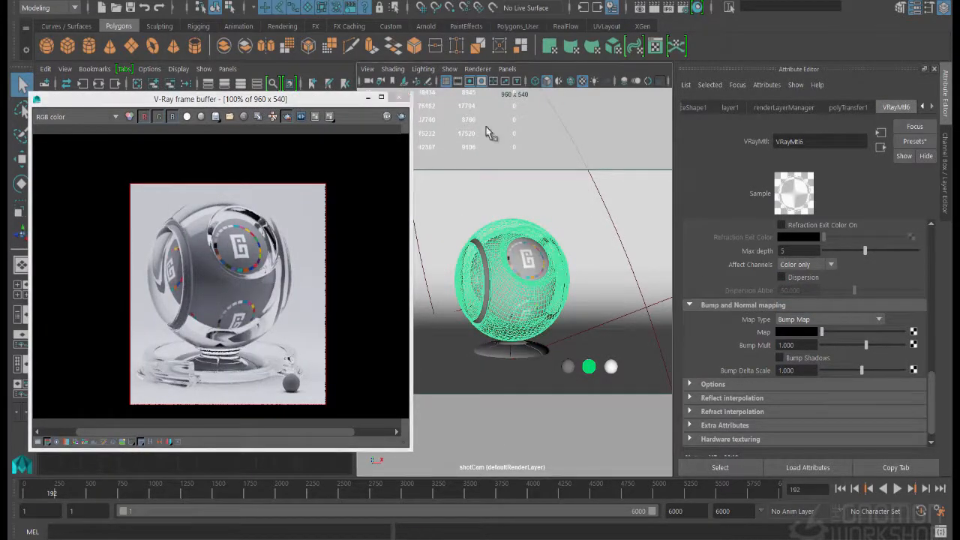
pyautogui.click(658, 7)
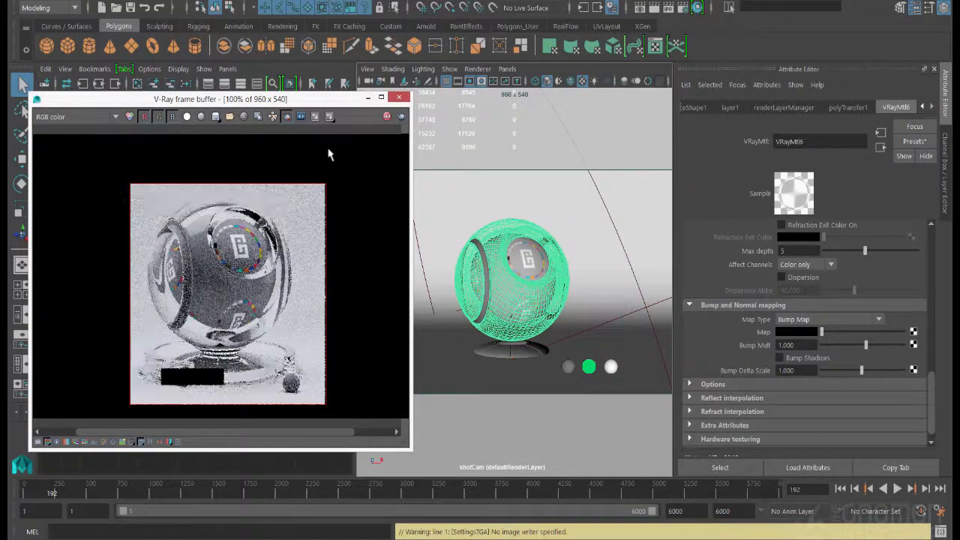
pyautogui.moveTo(301, 99); pyautogui.dragTo(364, 95)
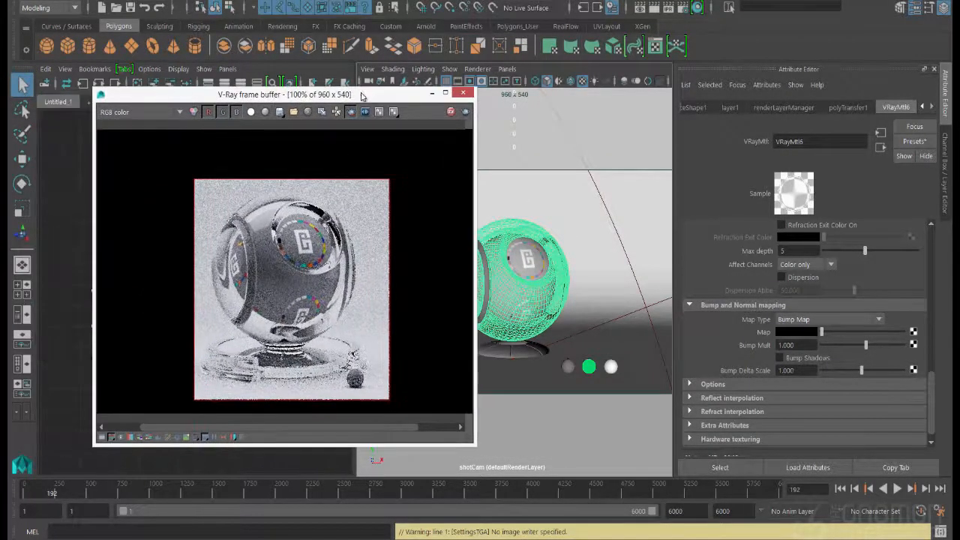
pyautogui.click(781, 277)
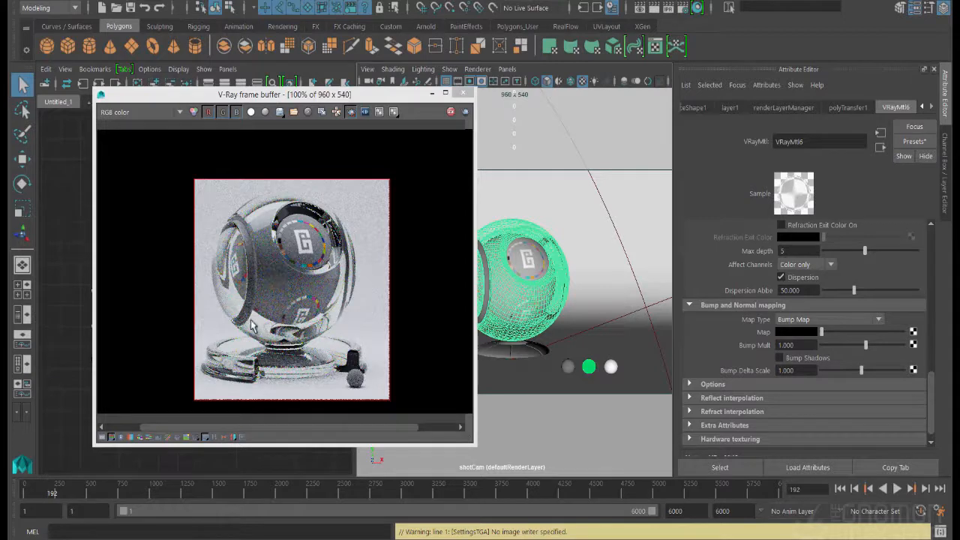
# Set the glass material's Dispersion Abbe to 5 while viewing the shader ball's base at 200%
pyautogui.scroll(3, 283, 341)
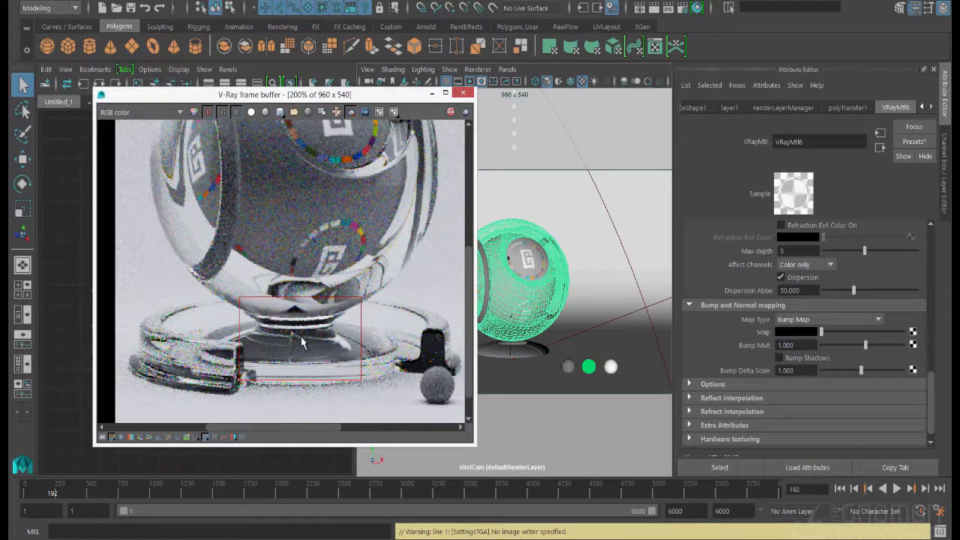
pyautogui.click(802, 291)
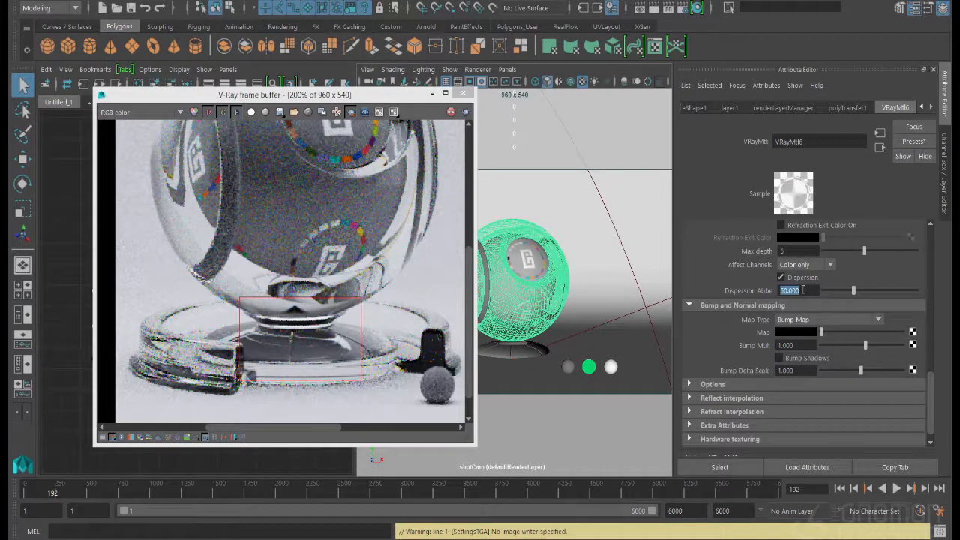
pyautogui.write('5')
pyautogui.press('Return')
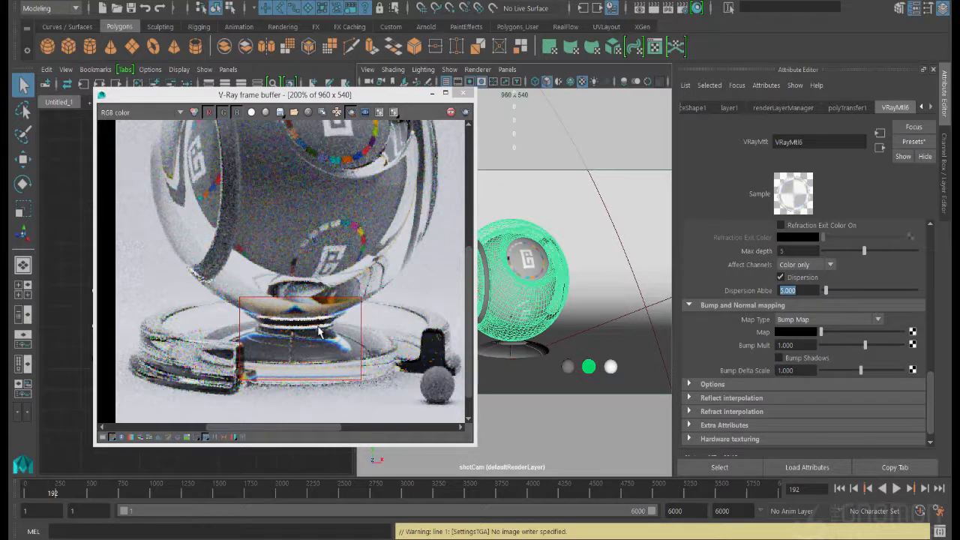
# Render a new region enclosing the whole shader ball and show the render time stamp in the frame buffer
pyautogui.doubleClick(314, 285)
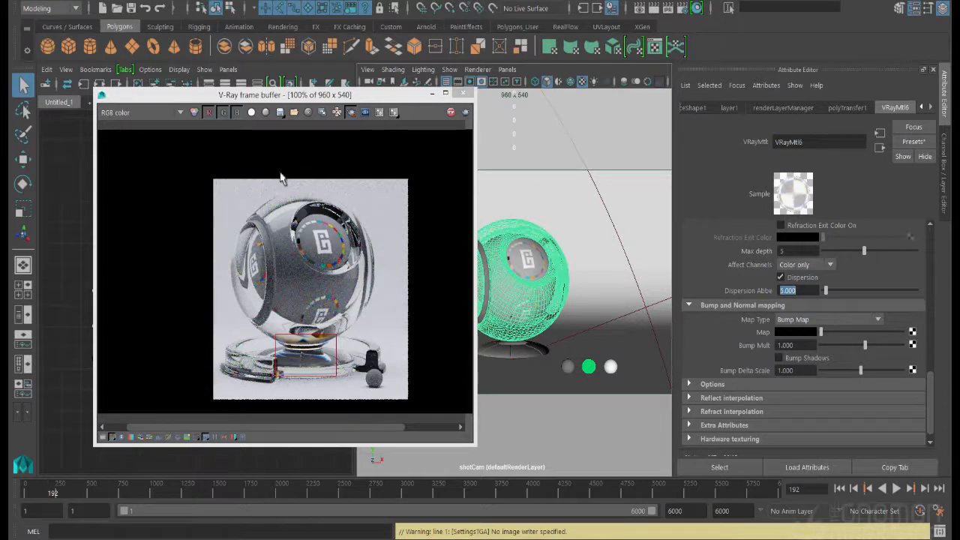
pyautogui.moveTo(199, 166); pyautogui.dragTo(413, 403)
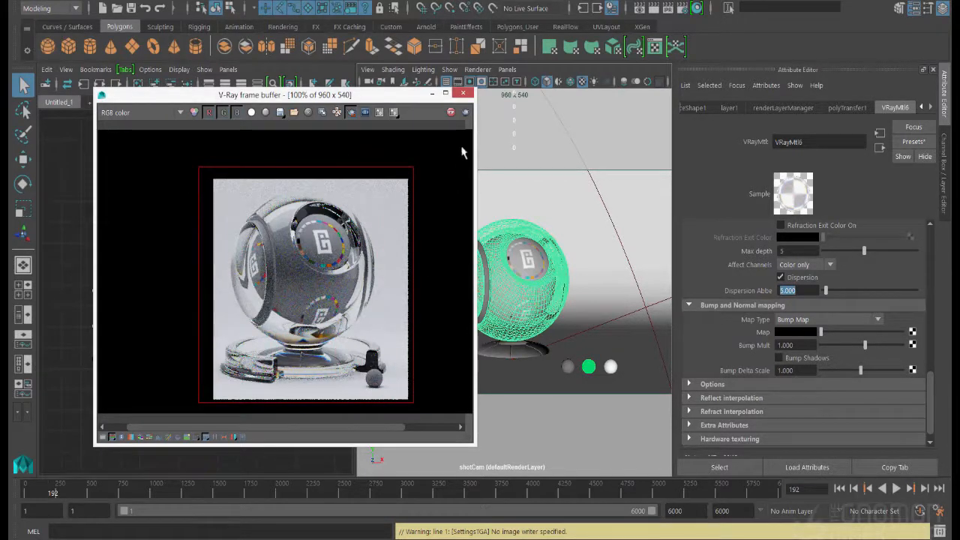
pyautogui.click(465, 113)
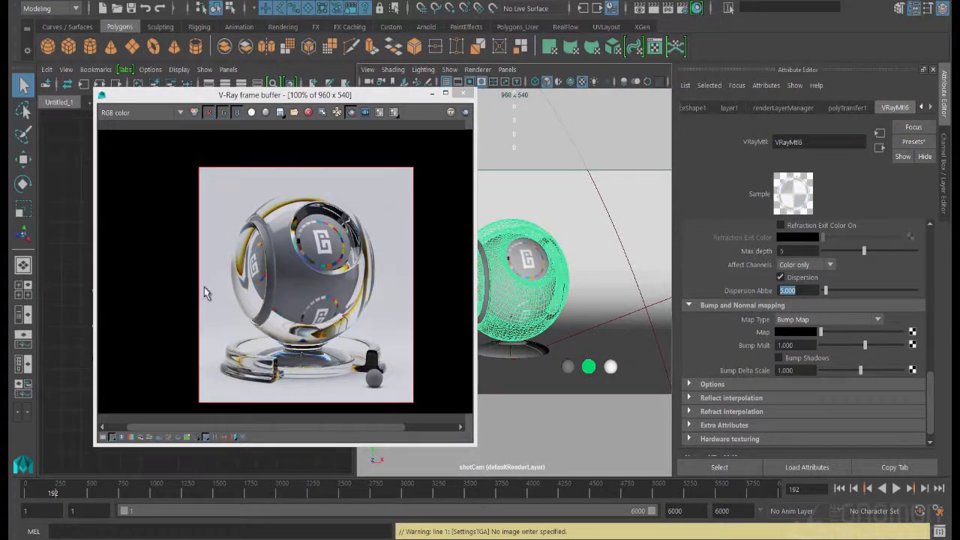
pyautogui.moveTo(471, 443); pyautogui.dragTo(467, 450)
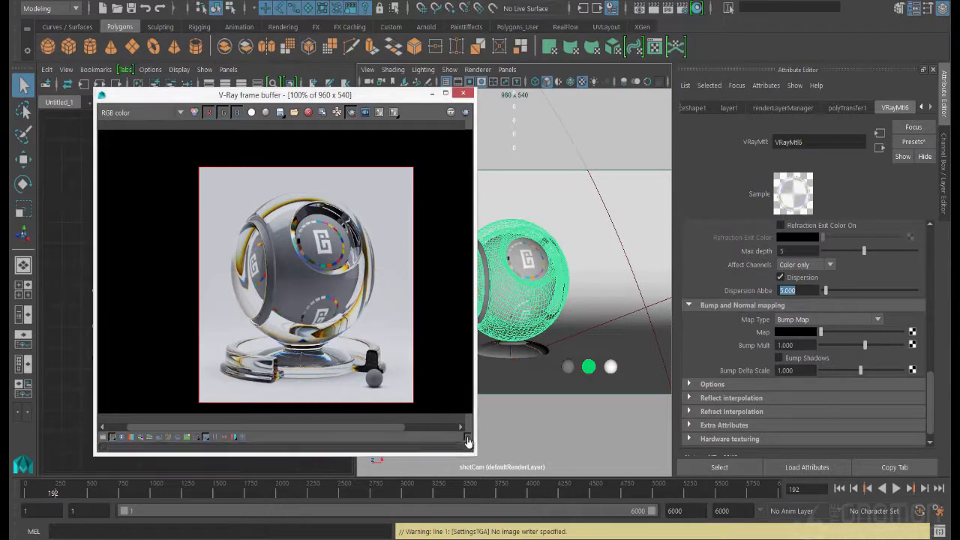
pyautogui.click(466, 439)
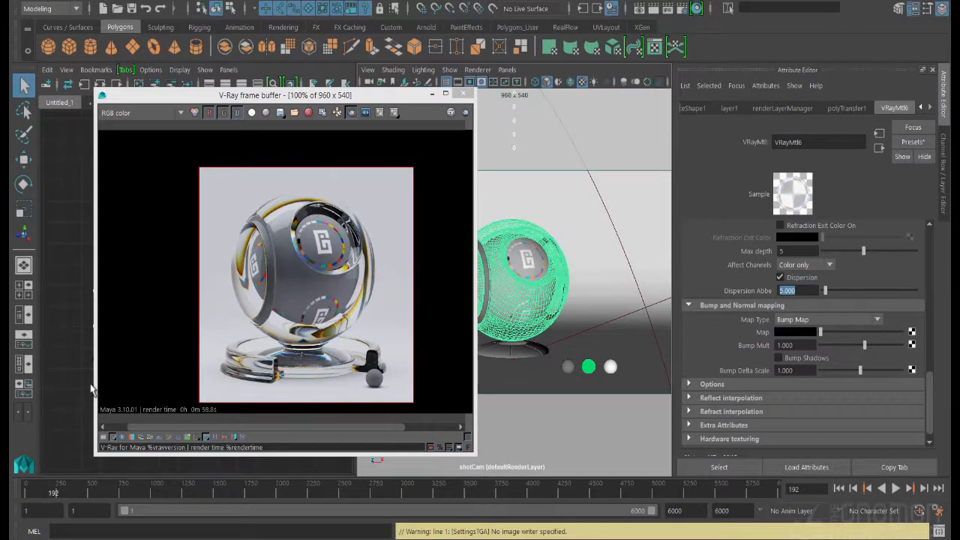
# Disable Dispersion on the glass material and reselect the outer glass sphere in the viewport
pyautogui.click(780, 277)
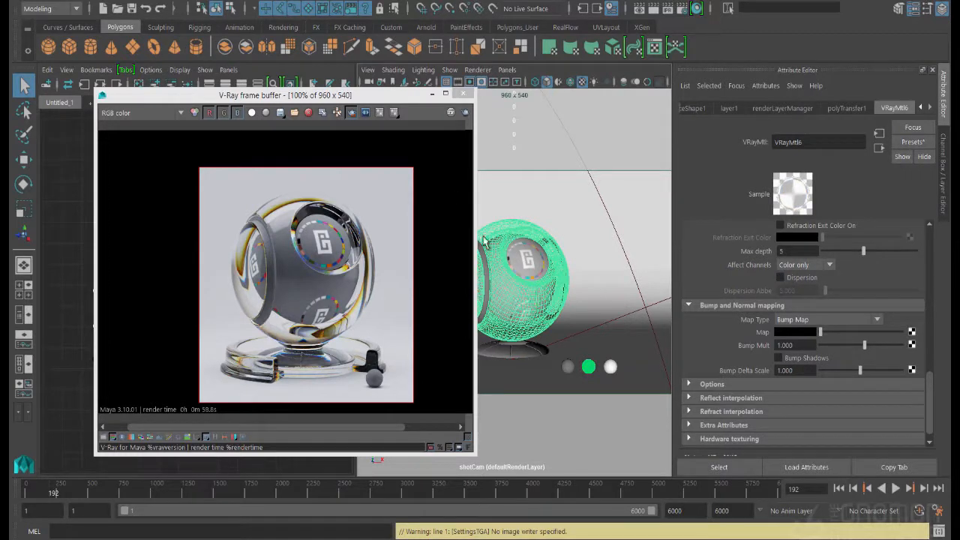
pyautogui.click(546, 368)
pyautogui.click(536, 351)
pyautogui.click(535, 253)
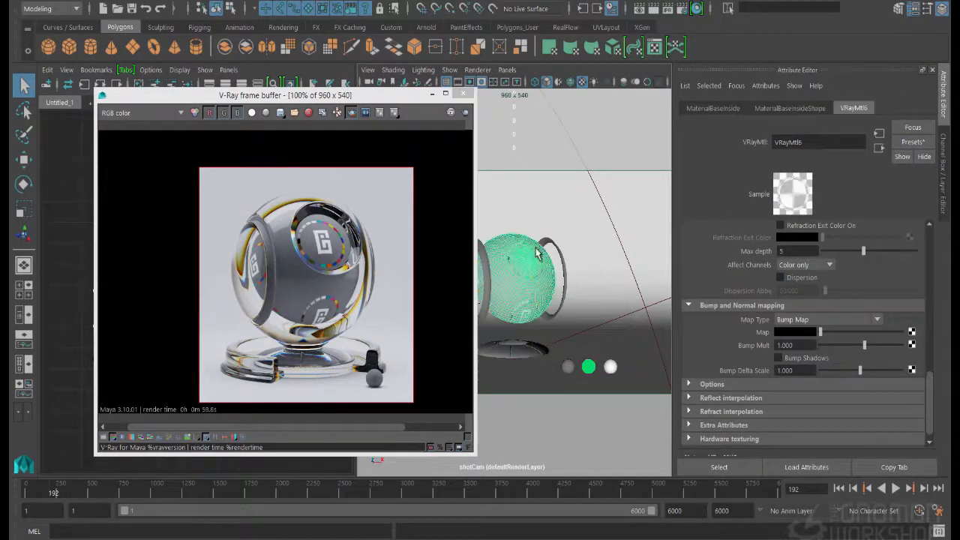
pyautogui.click(527, 229)
pyautogui.scroll(3, 894, 354)
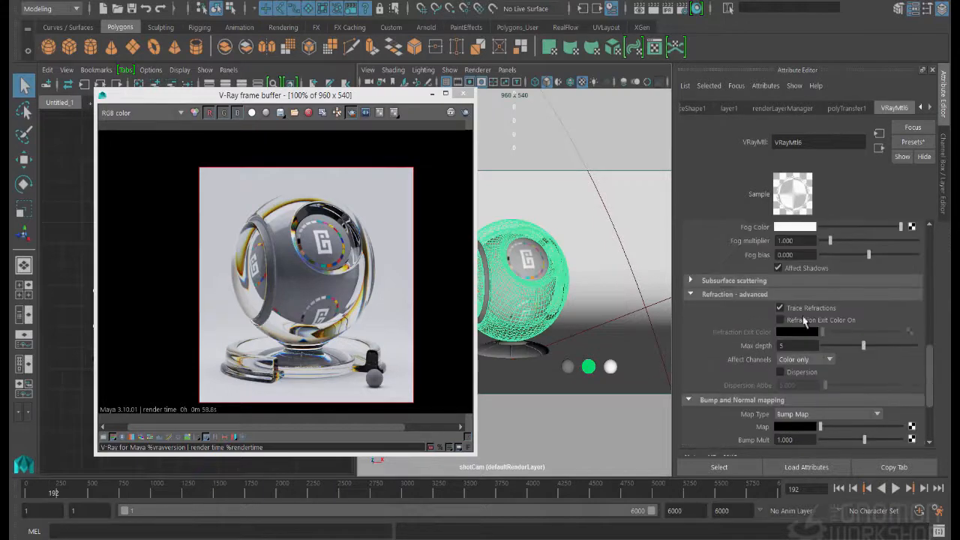
# Graph the VRayMtl6 network in the Node Editor and move the frame buffer clear of it
pyautogui.click(171, 1)
pyautogui.click(171, 1)
pyautogui.moveTo(177, 93); pyautogui.dragTo(394, 111)
pyautogui.moveTo(158, 196); pyautogui.dragTo(154, 235, button='right')
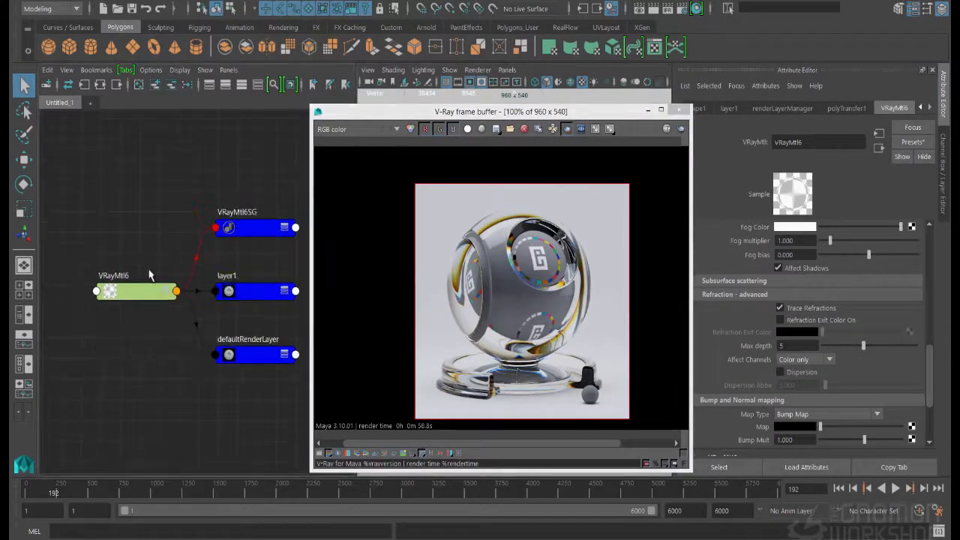
# Create a VRayBlendMtl node, delete its shading group, and place the VRayMtl6 node beneath it
pyautogui.press('Tab')
pyautogui.write('v')
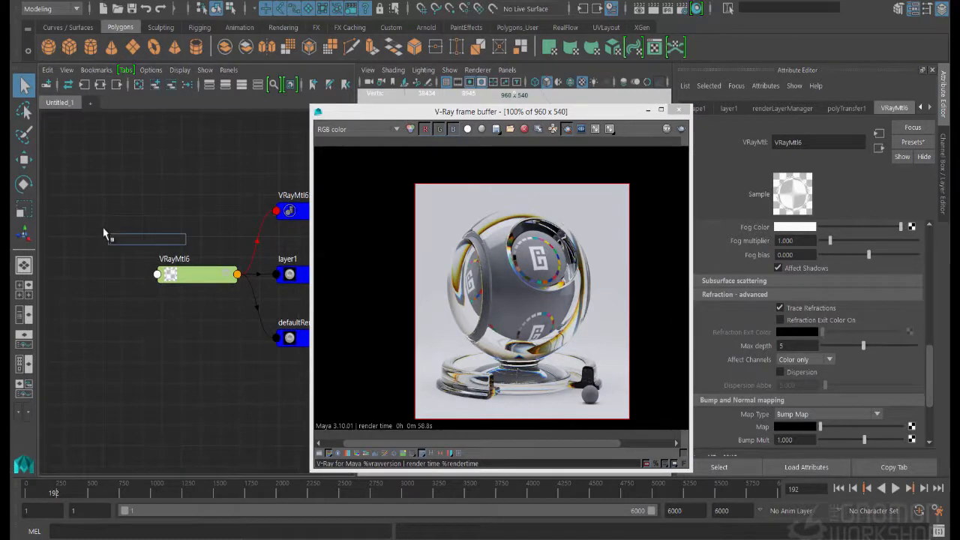
pyautogui.write('rayb')
pyautogui.press('Down')
pyautogui.press('Down')
pyautogui.press('Return')
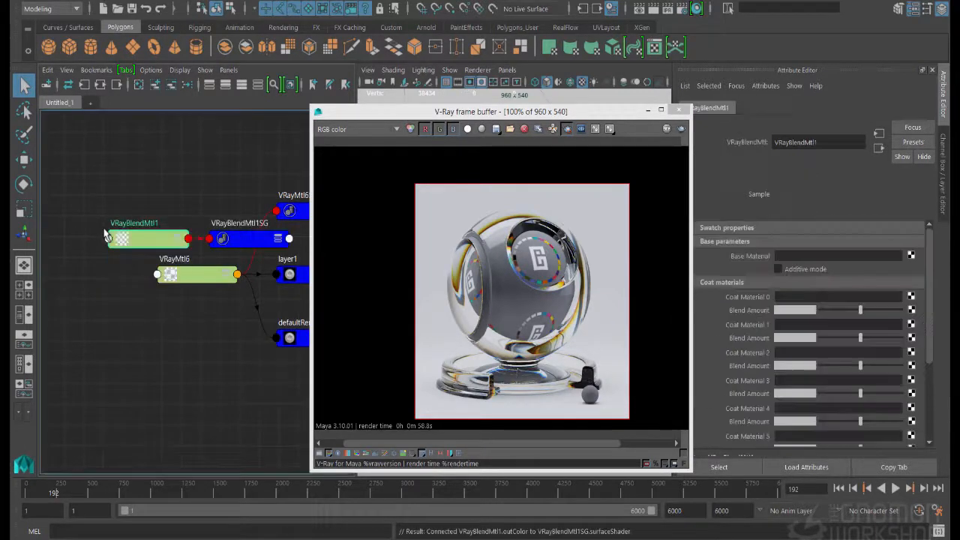
pyautogui.click(229, 246)
pyautogui.press('Delete')
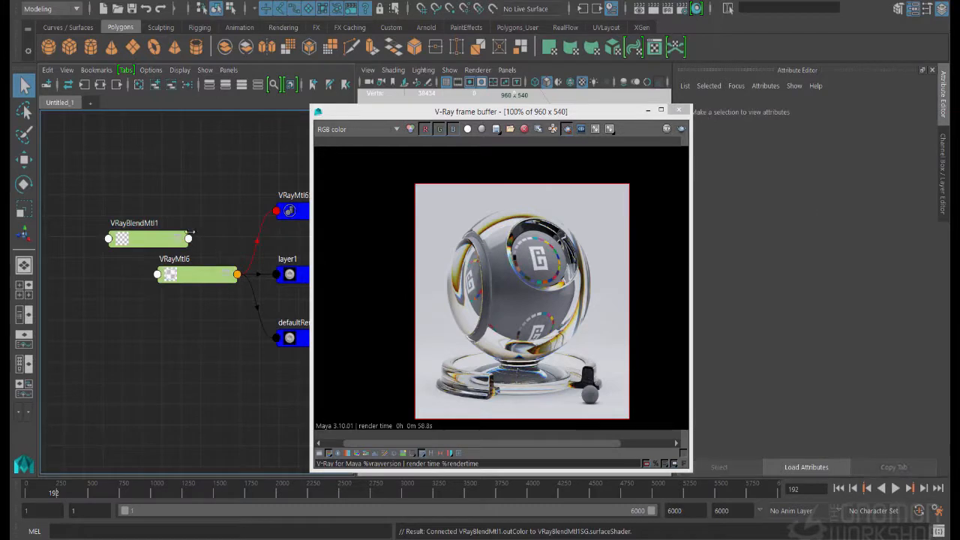
pyautogui.moveTo(191, 277); pyautogui.dragTo(146, 305)
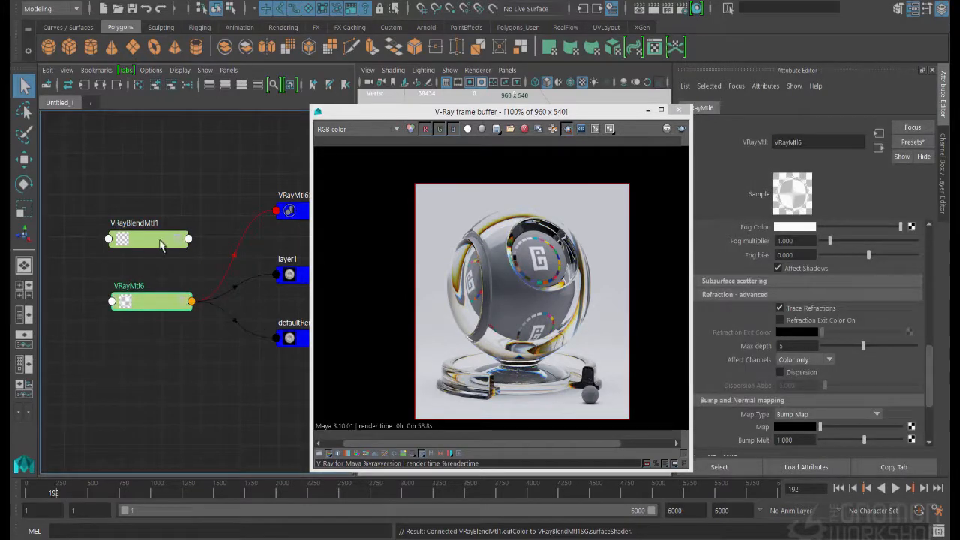
# Connect VRayBlendMtl1 to the VRayMtl6SG shading group and assign VRayMtl6 as its Base Material
pyautogui.moveTo(157, 240); pyautogui.dragTo(305, 213, button='middle')
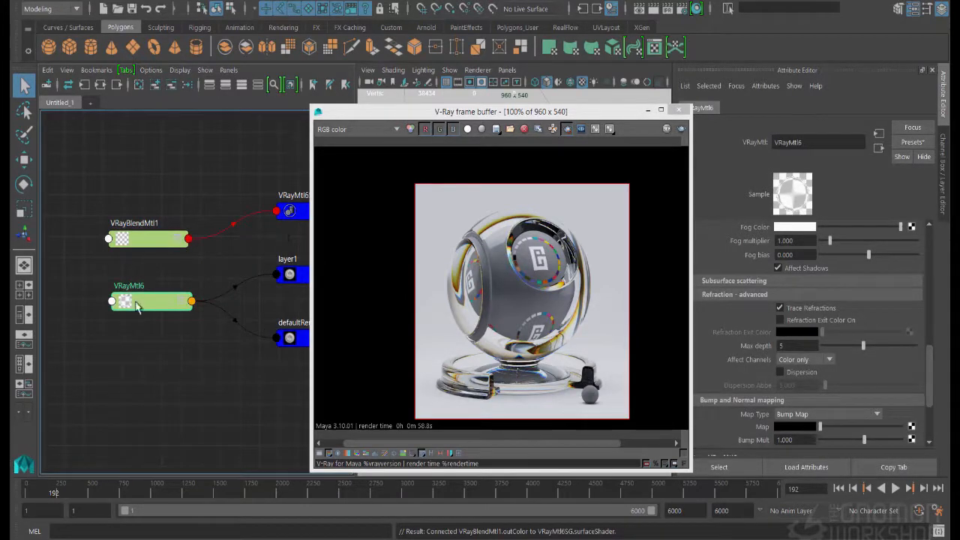
pyautogui.moveTo(135, 302); pyautogui.dragTo(100, 299)
pyautogui.click(405, 258)
pyautogui.moveTo(480, 111); pyautogui.dragTo(537, 242)
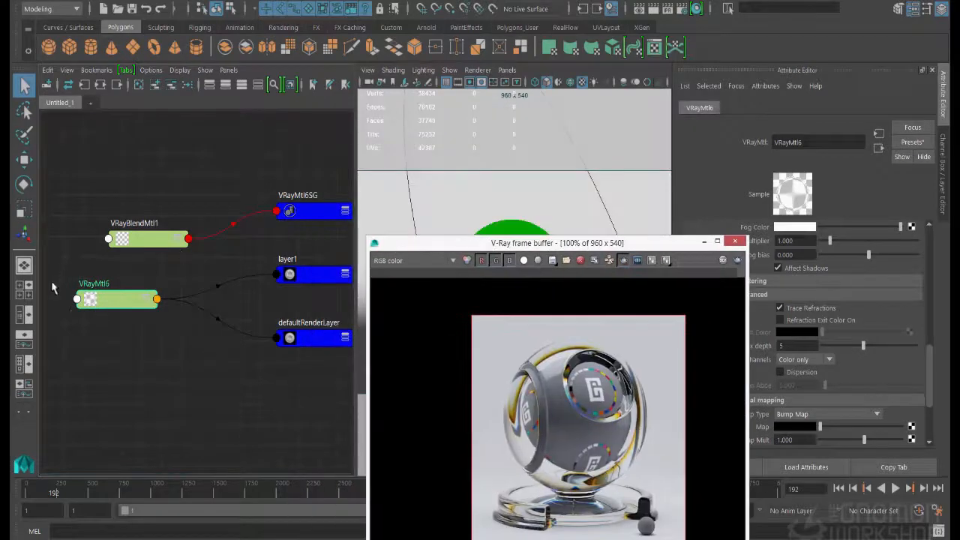
pyautogui.click(143, 239)
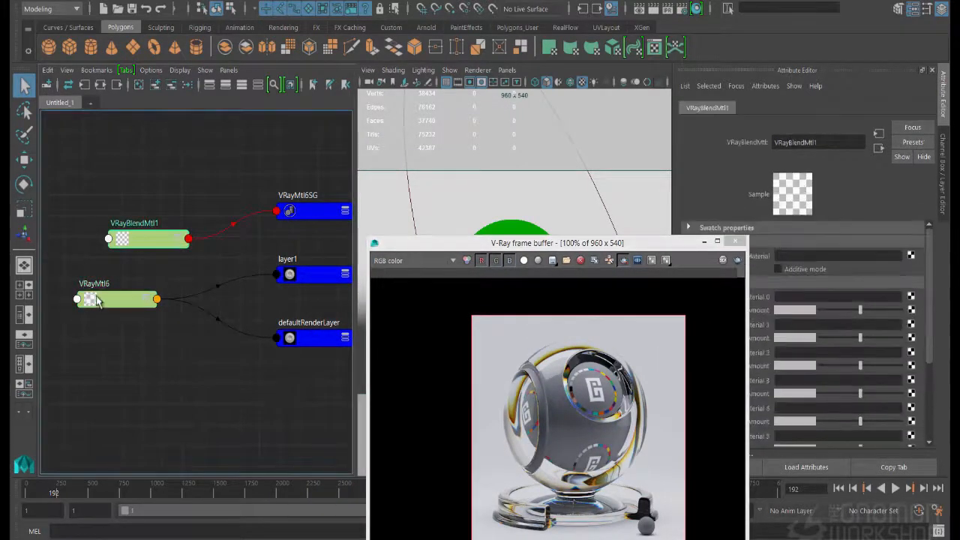
pyautogui.moveTo(752, 266); pyautogui.dragTo(763, 264, button='middle')
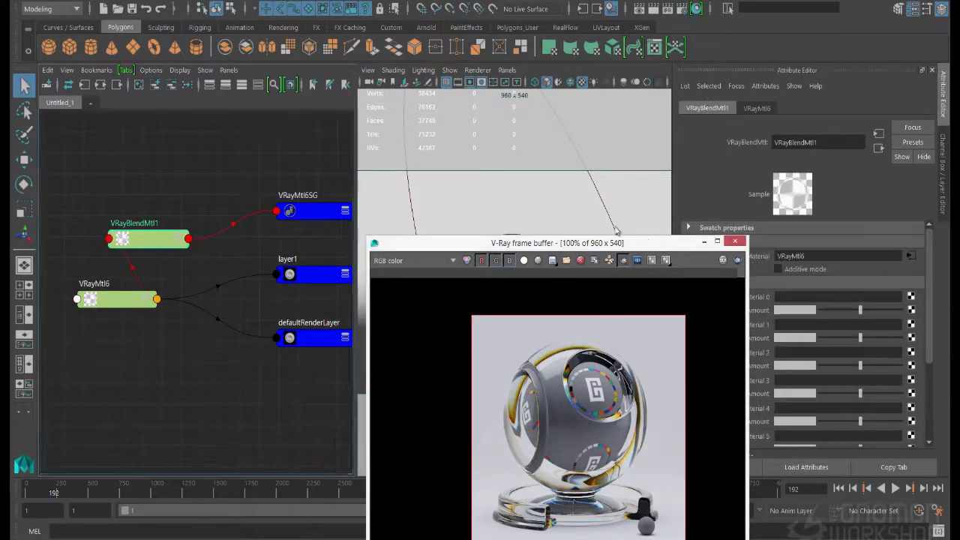
# Create a new VRayMtl node below VRayMtl6 in the Node Editor and delete its shading group
pyautogui.moveTo(650, 244); pyautogui.dragTo(568, 190)
pyautogui.click(155, 345)
pyautogui.press('Tab')
pyautogui.write('v')
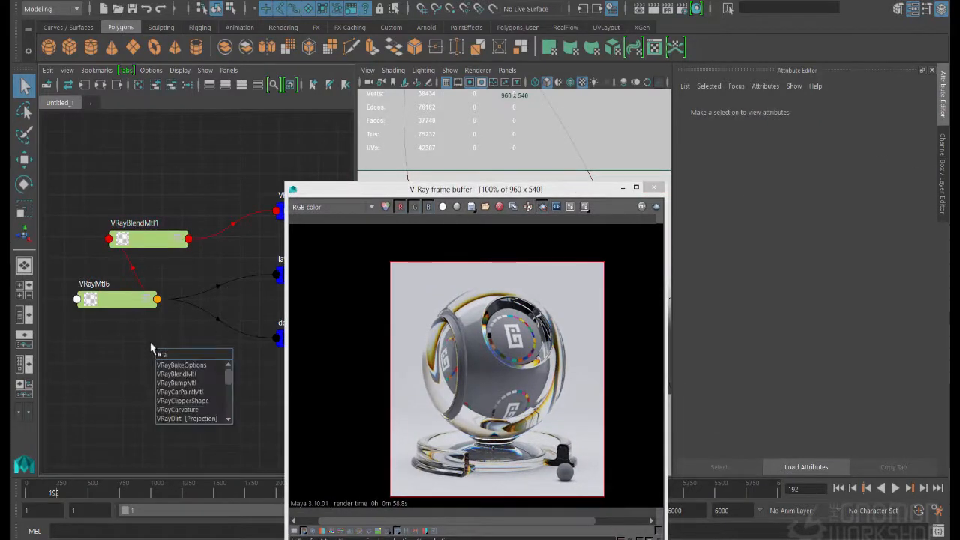
pyautogui.write('raymtl')
pyautogui.press('Down')
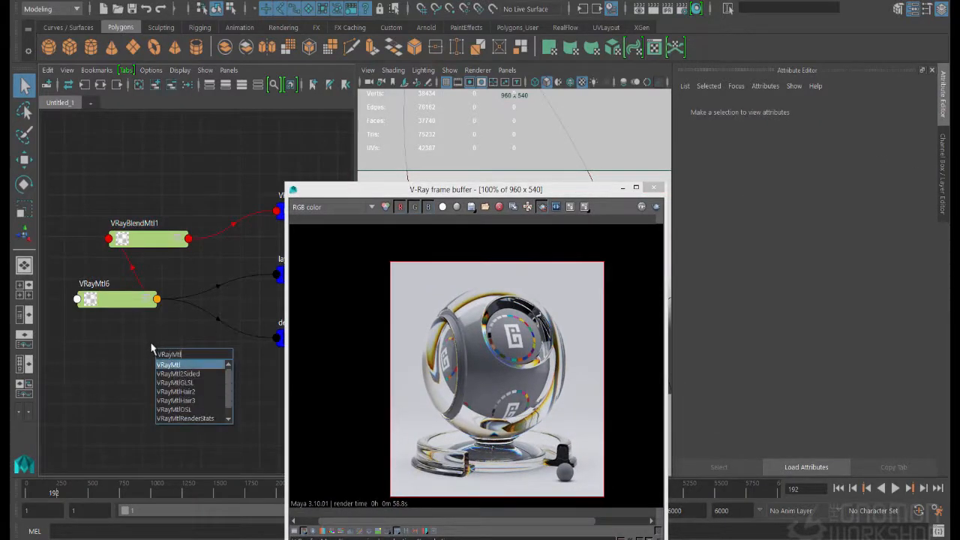
pyautogui.press('Return')
pyautogui.moveTo(273, 354); pyautogui.dragTo(250, 396)
pyautogui.press('Delete')
# Set VRayMtl7's Roughness Amount to about 0.116, Reflection Color to light grey and Reflection Glossiness to about 0.604
pyautogui.click(193, 353)
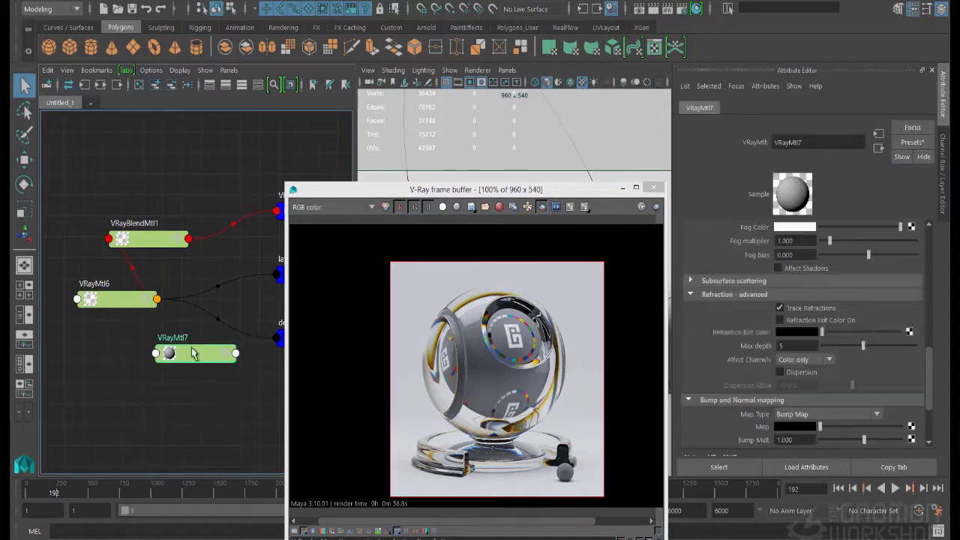
pyautogui.scroll(10, 828, 244)
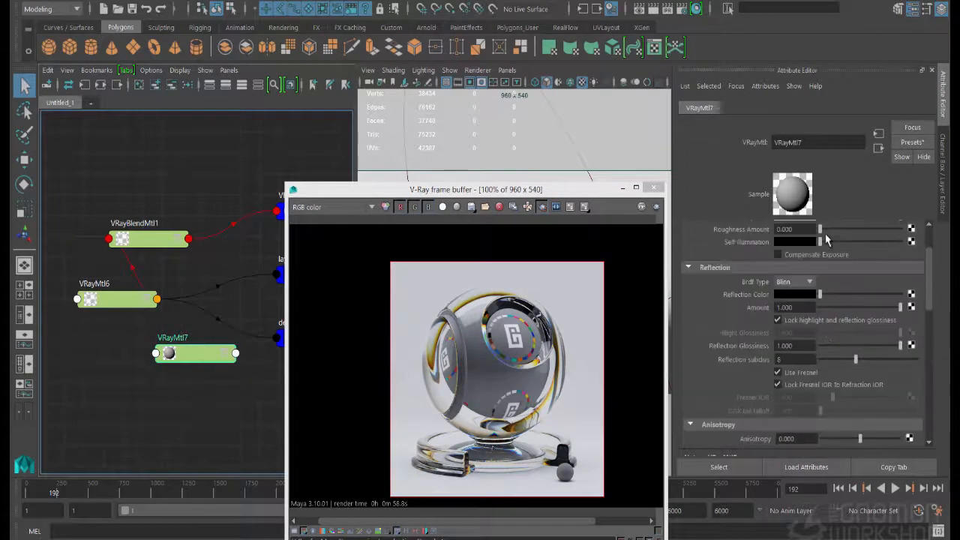
pyautogui.moveTo(821, 293); pyautogui.dragTo(830, 294)
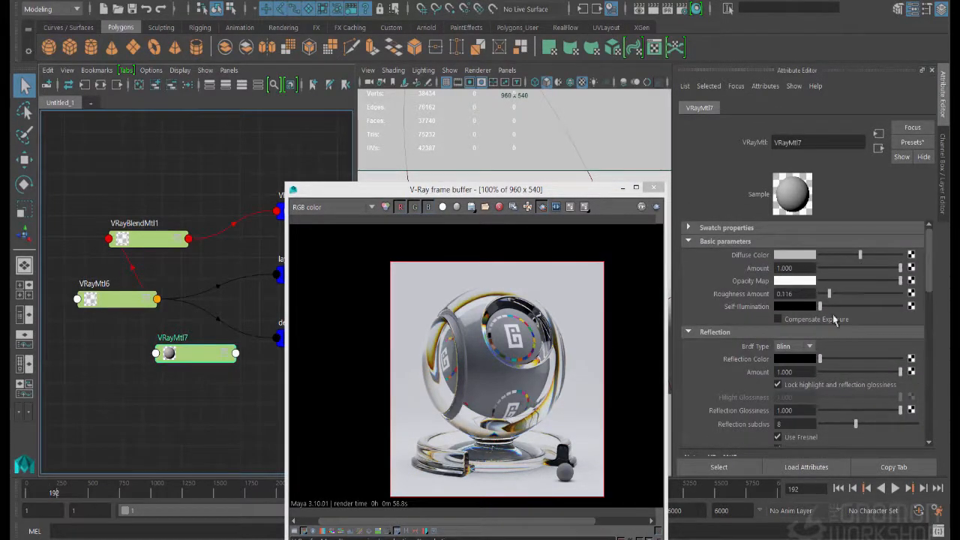
pyautogui.moveTo(839, 360)
pyautogui.mouseDown()
pyautogui.moveTo(866, 360)
pyautogui.moveTo(856, 360)
pyautogui.mouseUp()
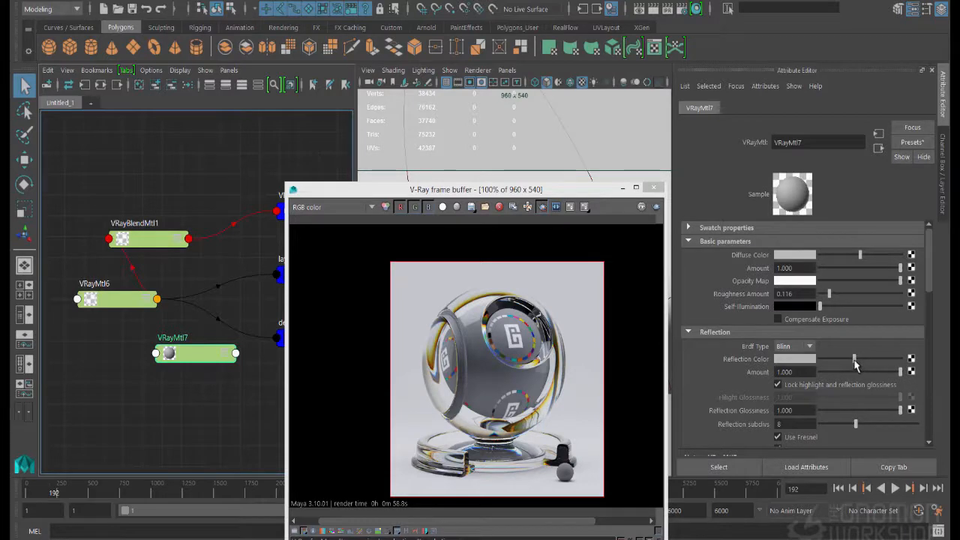
pyautogui.moveTo(857, 411)
pyautogui.mouseDown()
pyautogui.moveTo(874, 411)
pyautogui.moveTo(865, 413)
pyautogui.mouseUp()
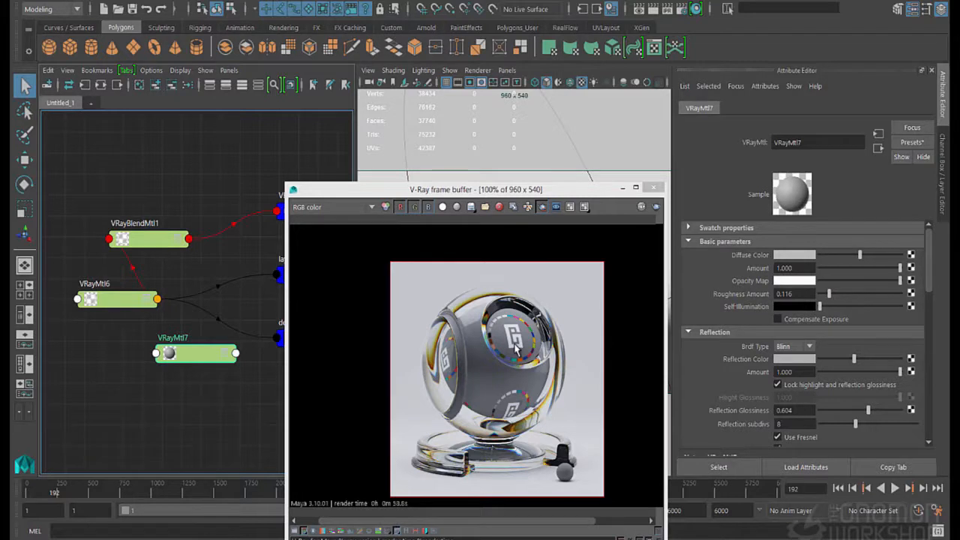
# Assign VRayMtl7 as Coat Material 0 of VRayBlendMtl1 and start an interactive render of the shader ball
pyautogui.click(154, 239)
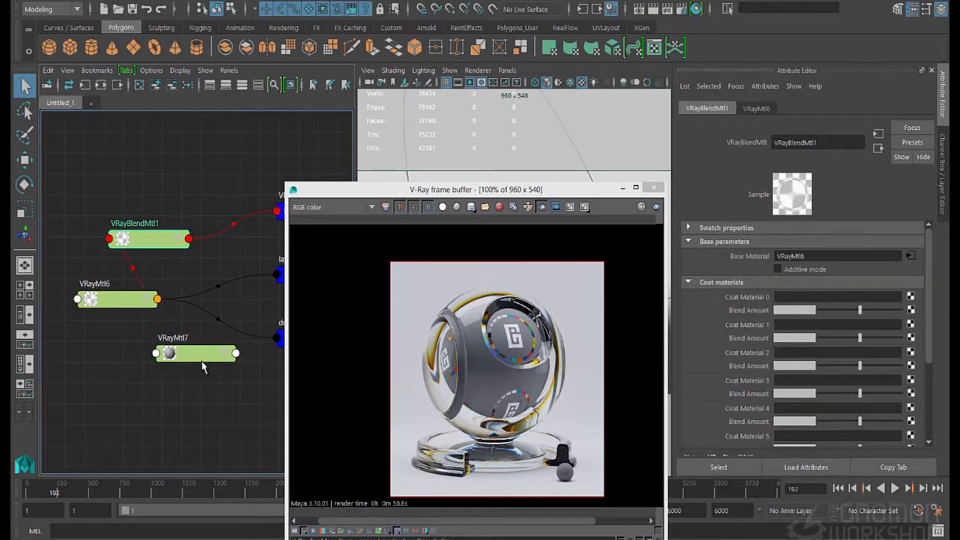
pyautogui.moveTo(199, 365); pyautogui.dragTo(741, 298, button='middle')
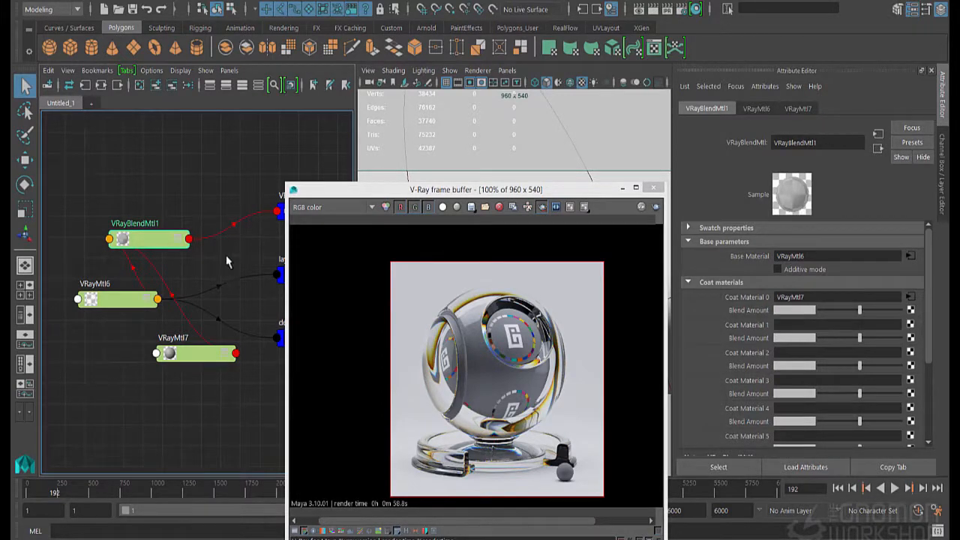
pyautogui.moveTo(482, 193); pyautogui.dragTo(321, 202)
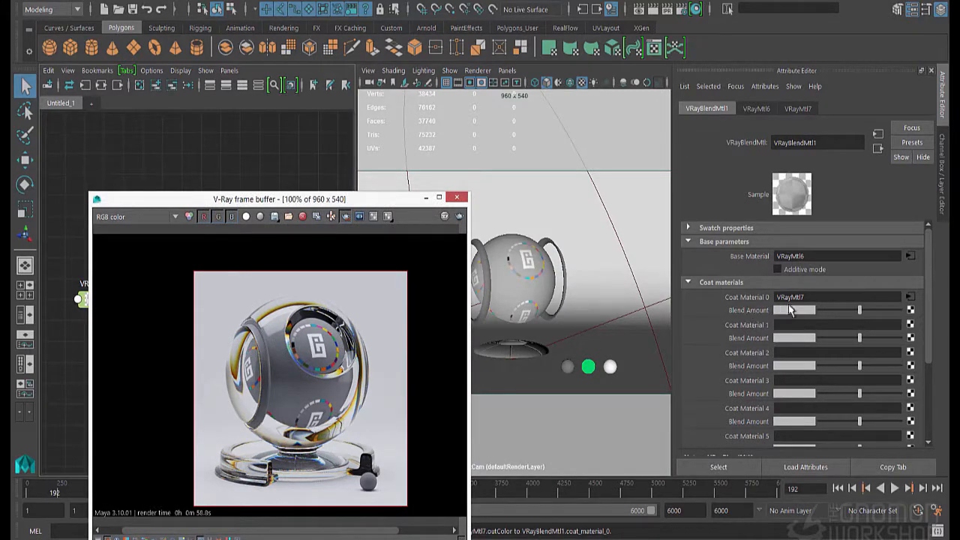
pyautogui.click(502, 199)
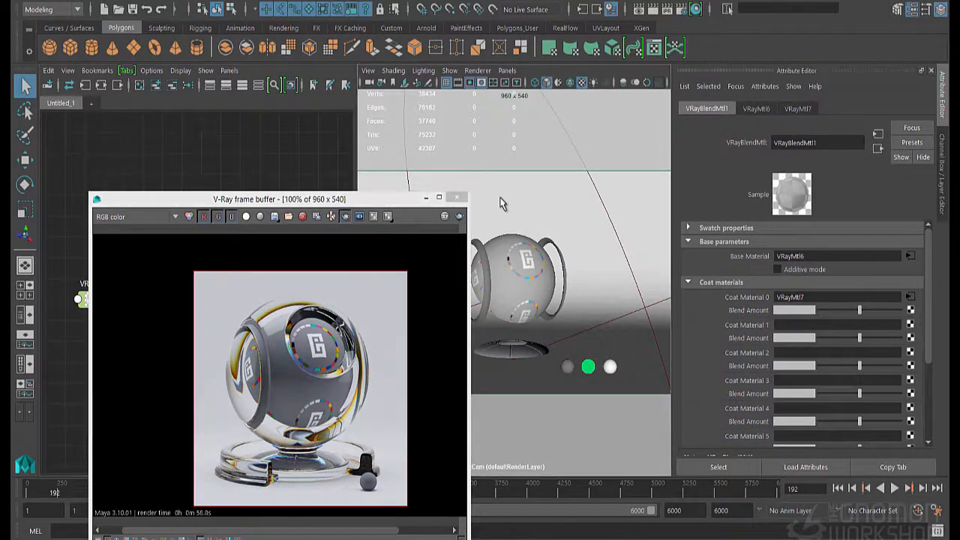
pyautogui.click(654, 11)
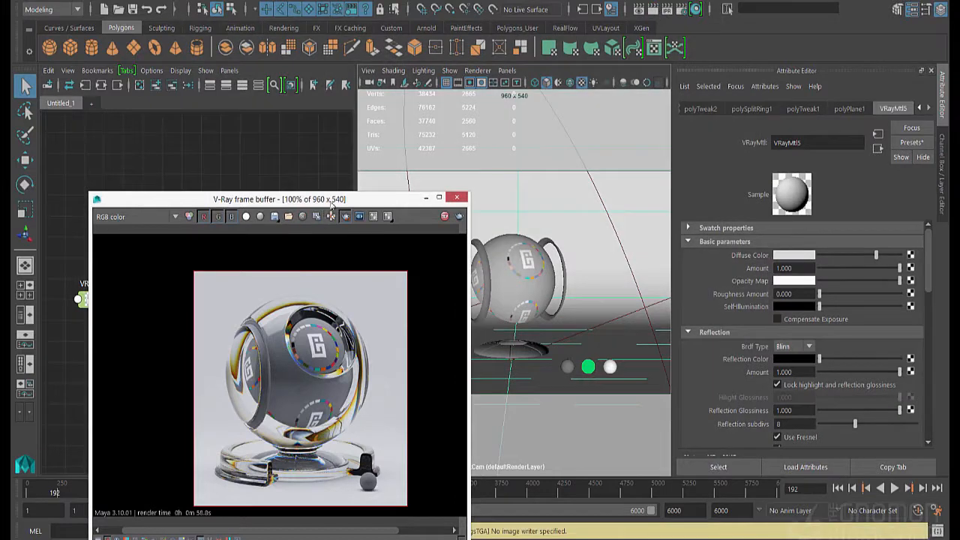
pyautogui.moveTo(333, 199)
pyautogui.mouseDown()
pyautogui.moveTo(459, 125)
pyautogui.moveTo(432, 82)
pyautogui.mouseUp()
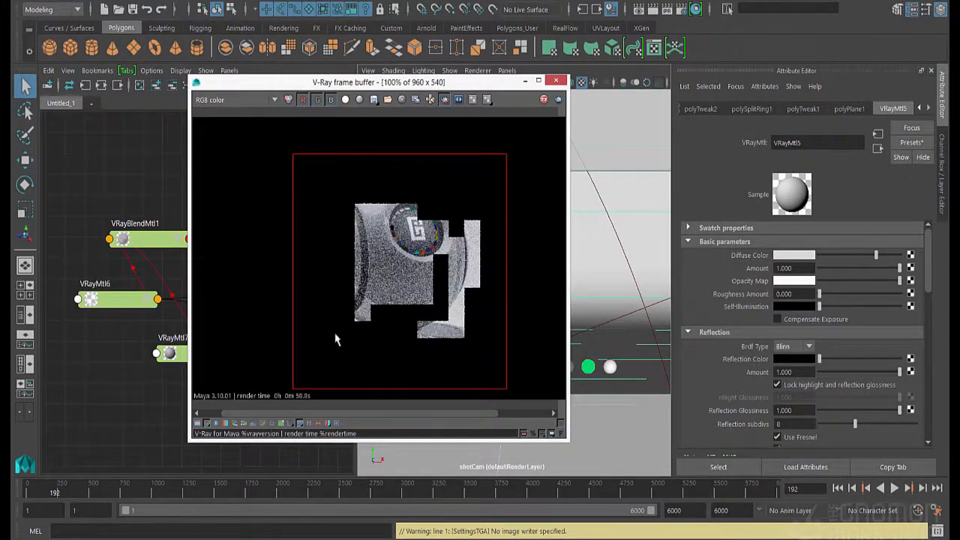
# Set the Blend Amount of Coat Material 0 on VRayBlendMtl1 to black and deselect the material
pyautogui.click(157, 250)
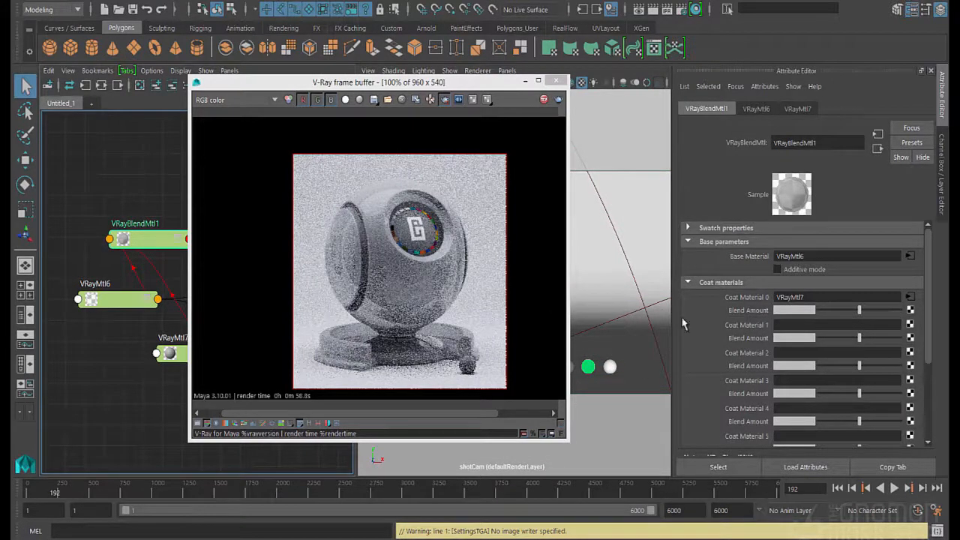
pyautogui.moveTo(859, 310); pyautogui.dragTo(819, 310)
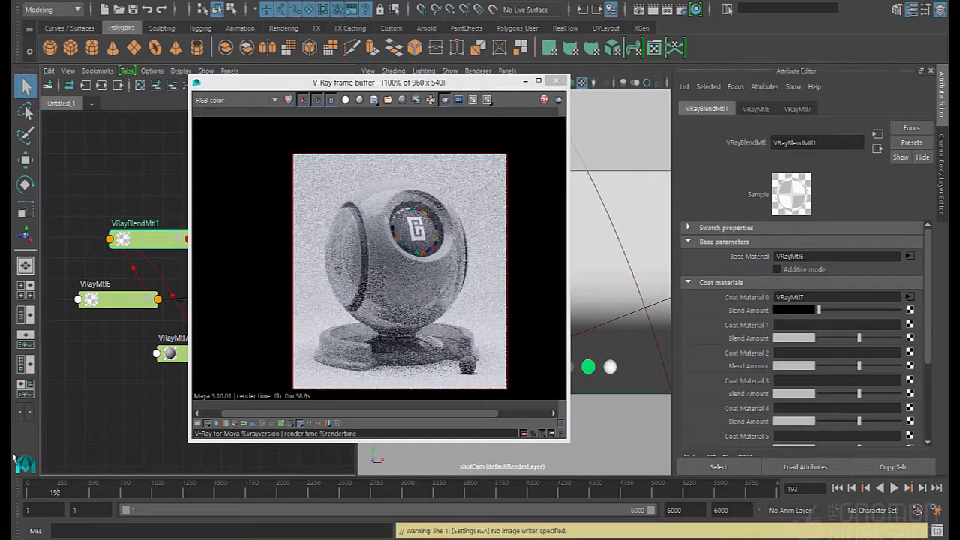
pyautogui.click(622, 210)
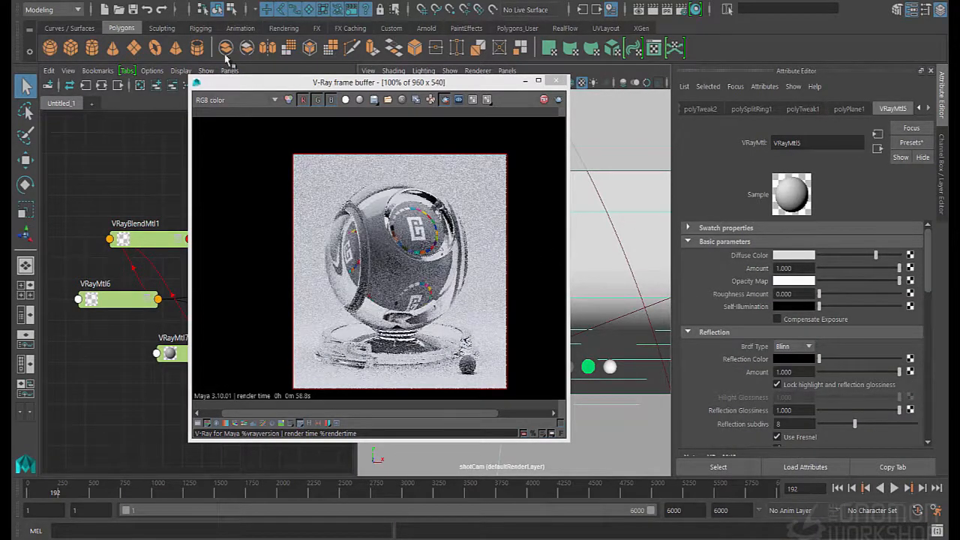
# Move the frame buffer clear of the node graph and create a file texture node below VRayMtl7
pyautogui.moveTo(247, 82); pyautogui.dragTo(387, 89)
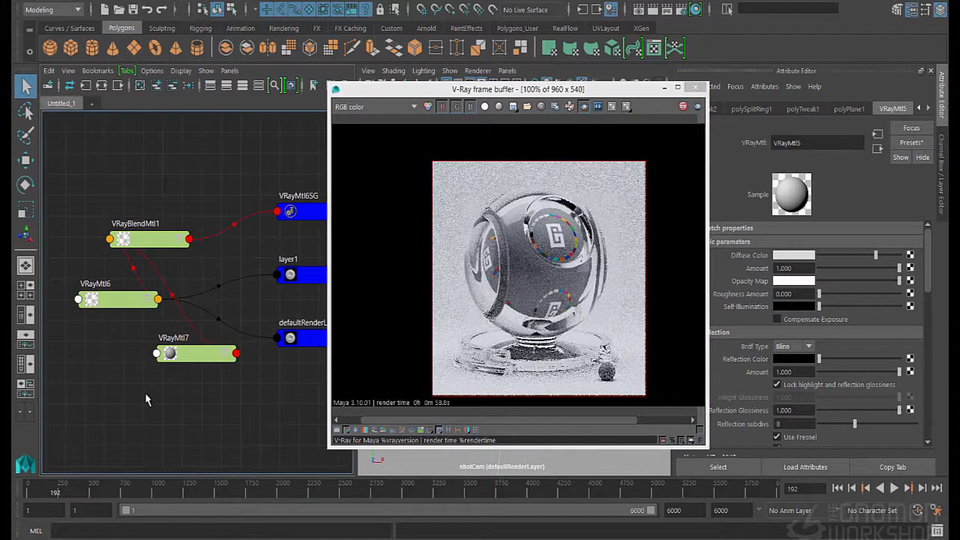
pyautogui.press('Tab')
pyautogui.write('file')
pyautogui.press('Down')
pyautogui.press('Down')
pyautogui.press('Down')
pyautogui.press('Down')
pyautogui.press('Down')
pyautogui.press('Down')
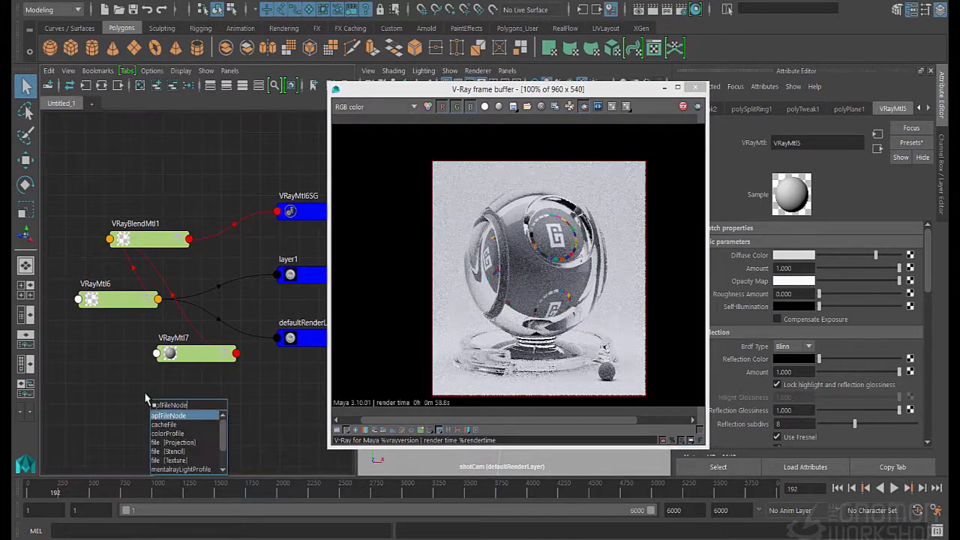
pyautogui.press('Return')
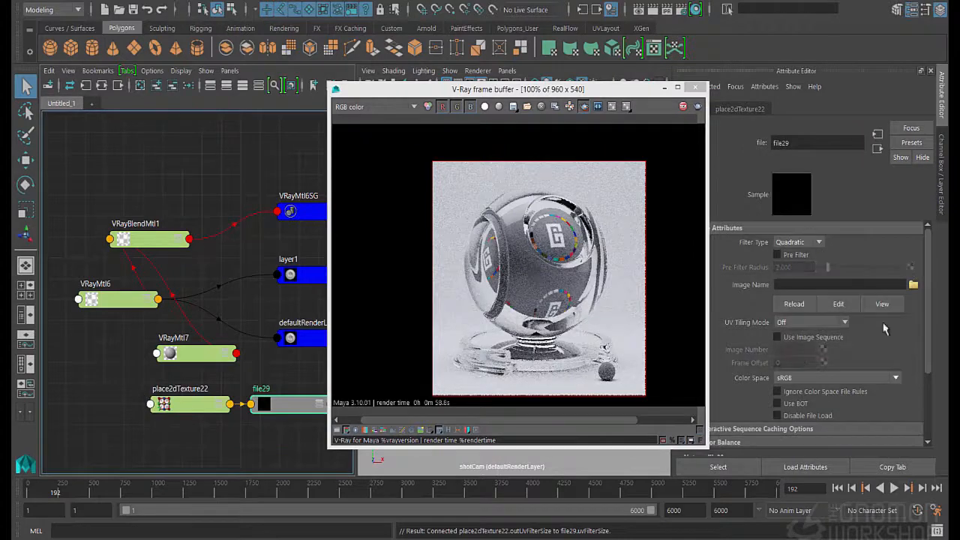
# Load smudges.png from the textures_chapter/glass folder into the new file texture
pyautogui.click(913, 285)
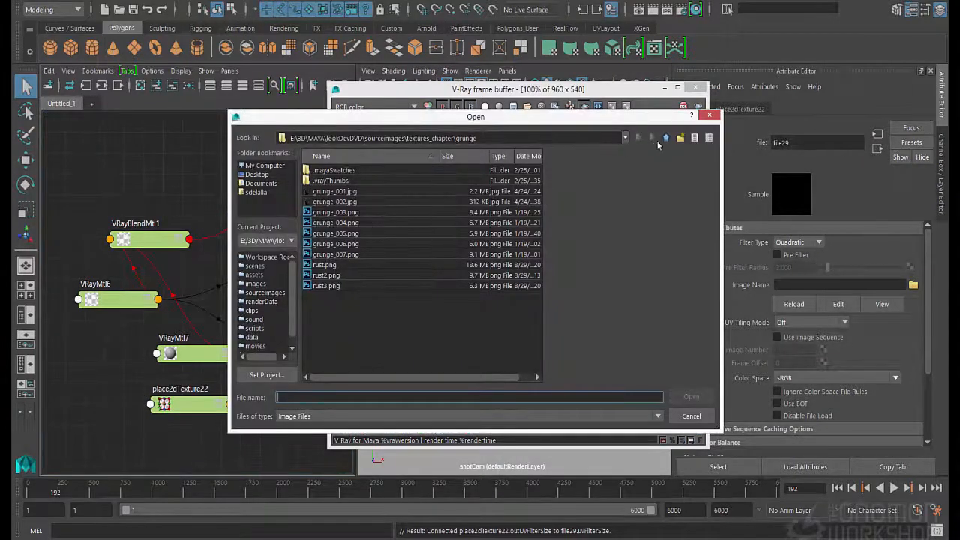
pyautogui.click(665, 138)
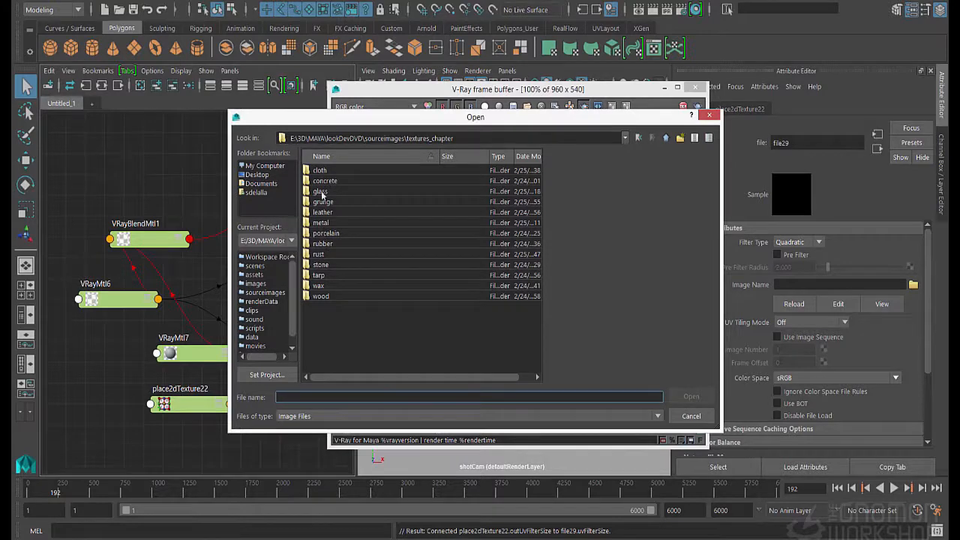
pyautogui.doubleClick(321, 192)
pyautogui.click(330, 171)
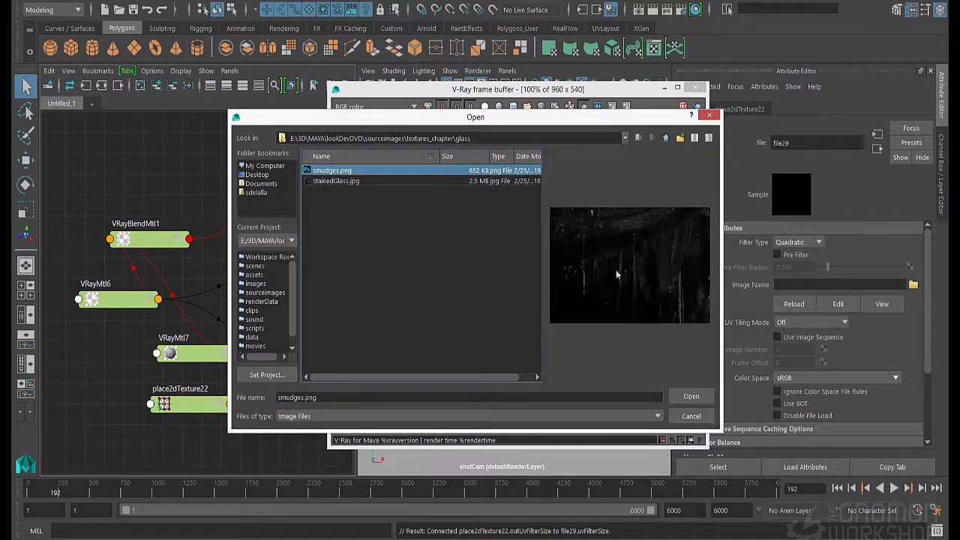
pyautogui.click(690, 397)
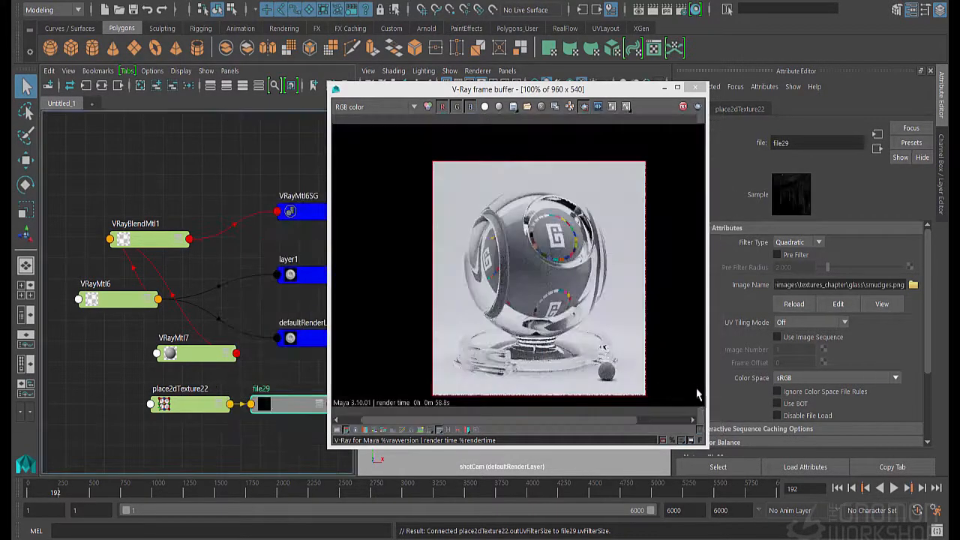
# Connect the file29 smudge texture to the Blend Amount of Coat Material 0 on VRayBlendMtl1
pyautogui.click(196, 353)
pyautogui.click(150, 238)
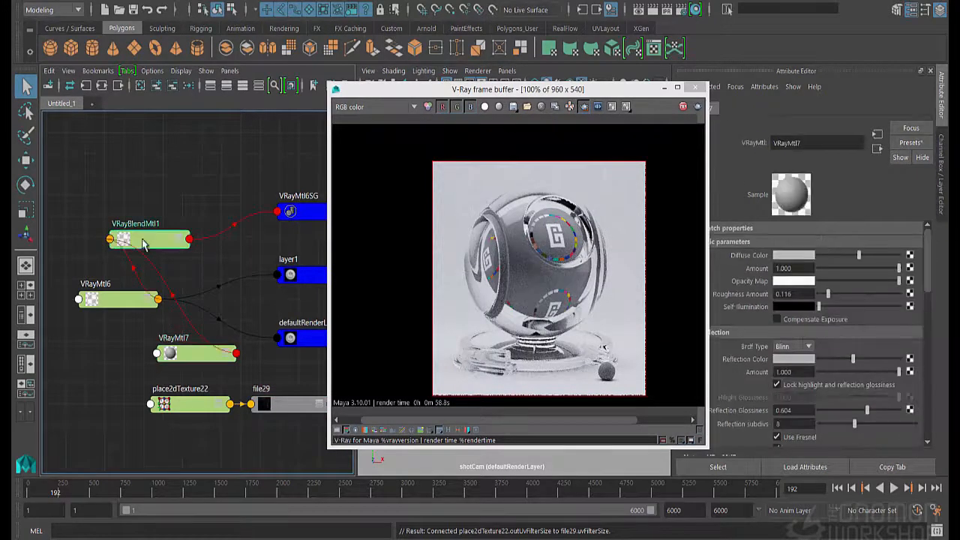
pyautogui.moveTo(285, 413); pyautogui.dragTo(756, 312, button='middle')
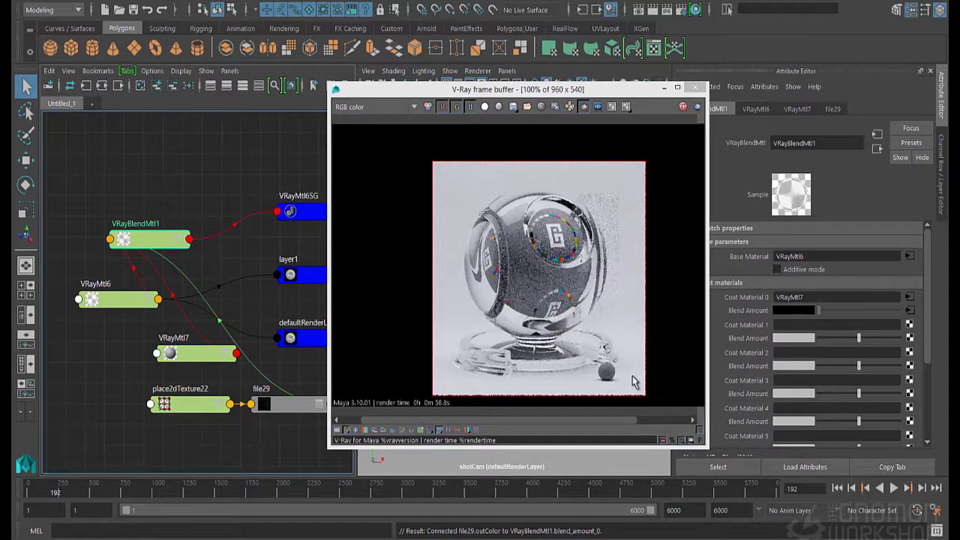
# Set the Diffuse Color of the VRayMtl7 coat material to red
pyautogui.click(163, 358)
pyautogui.click(797, 259)
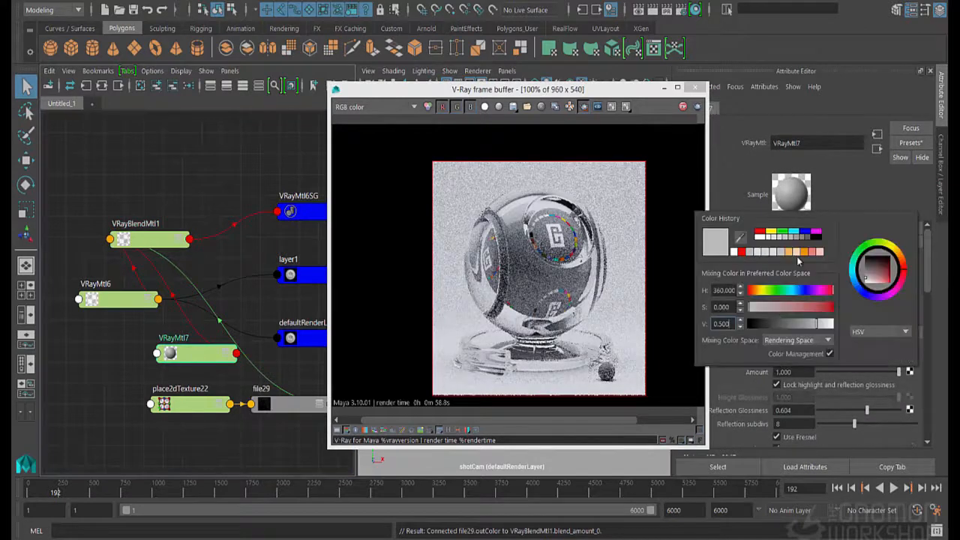
pyautogui.click(761, 233)
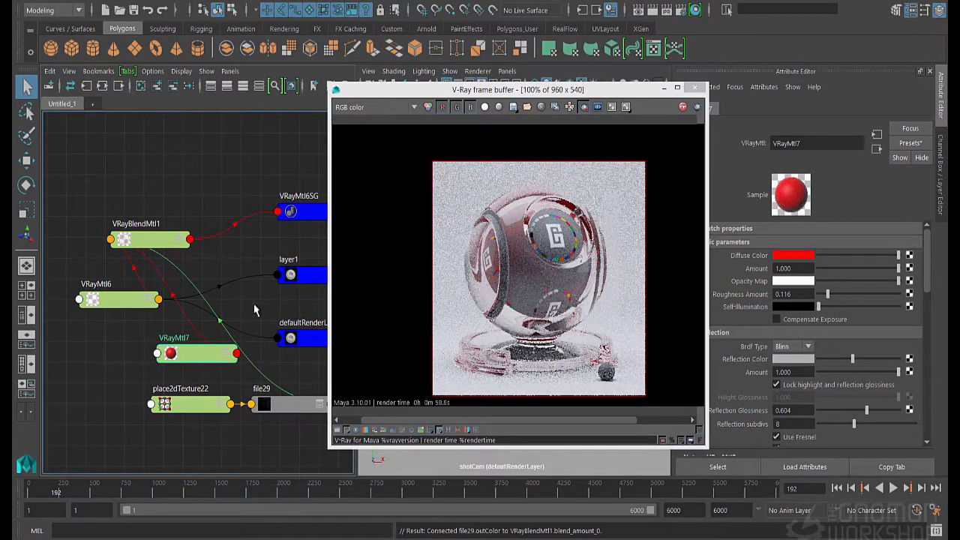
# Reposition the place2dTexture22 and file29 nodes clear of the frame buffer and insert a Color Remap on file29
pyautogui.moveTo(221, 411); pyautogui.dragTo(154, 419)
pyautogui.moveTo(274, 417); pyautogui.dragTo(221, 428)
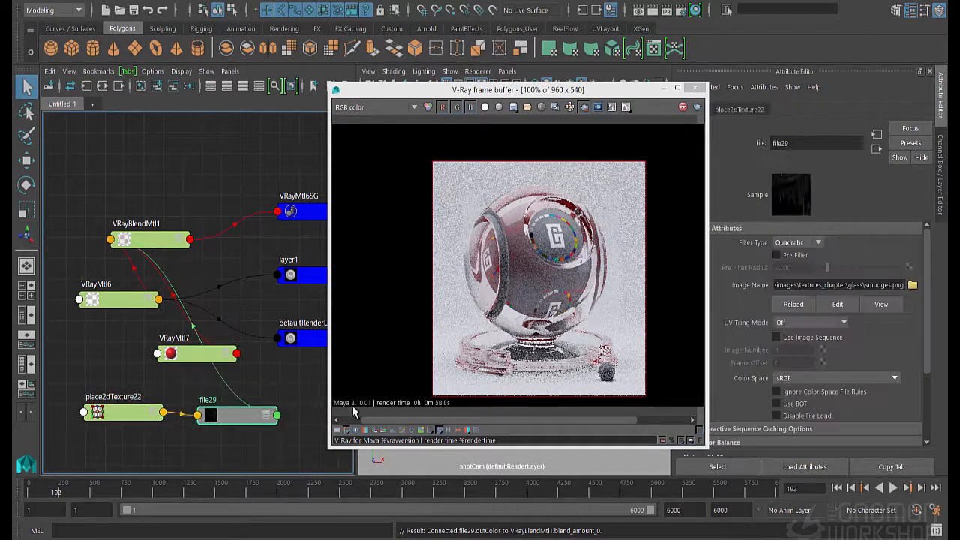
pyautogui.scroll(-3, 756, 394)
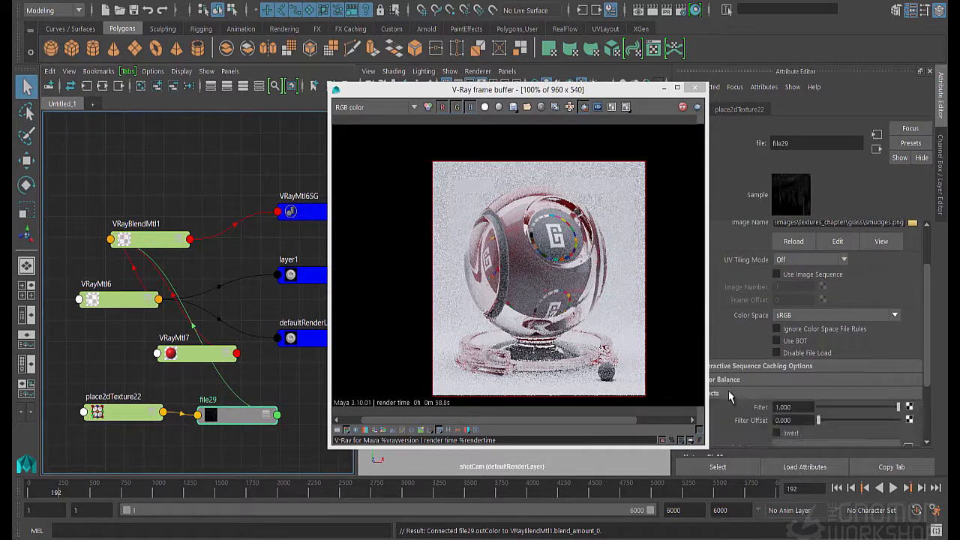
pyautogui.click(830, 356)
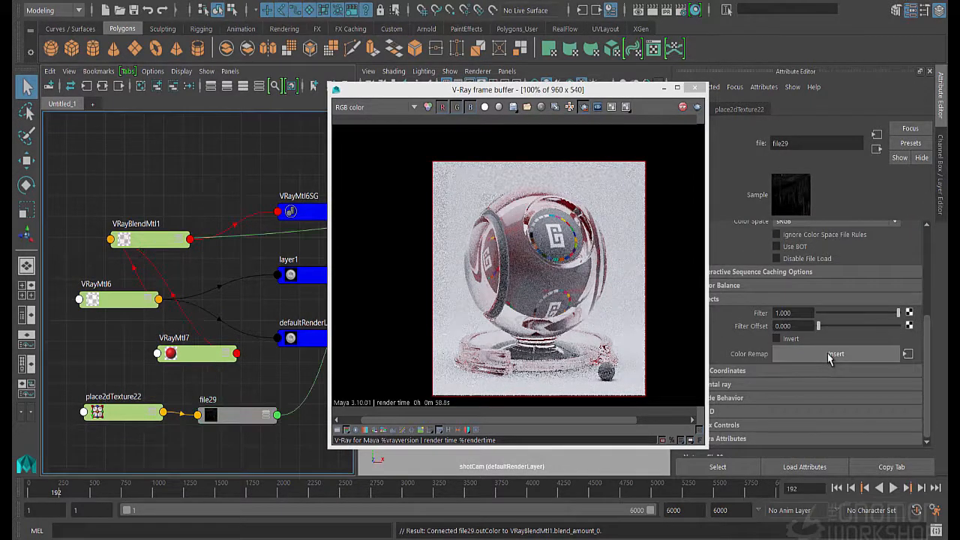
pyautogui.moveTo(597, 84); pyautogui.dragTo(513, 94)
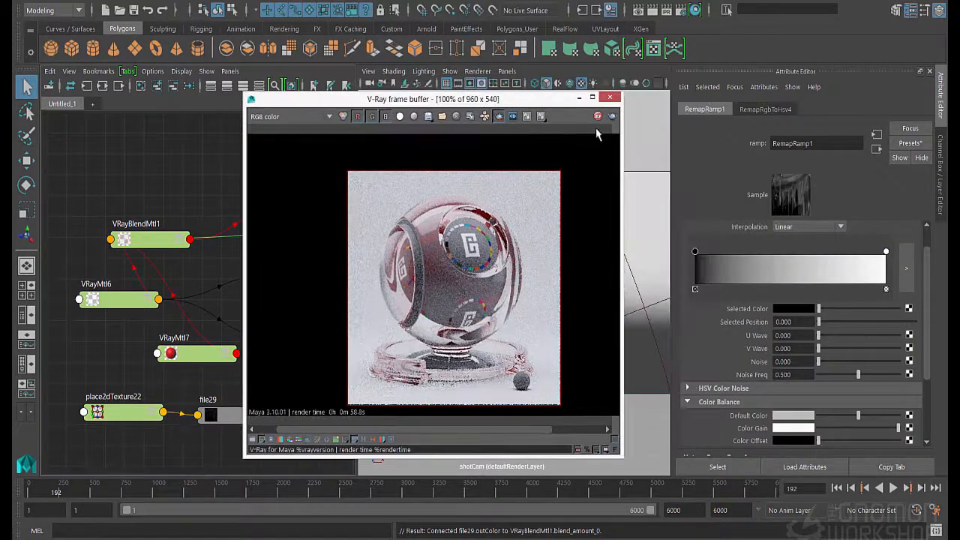
# Move RemapRamp1's black marker to position 0.071 and limit the render region to the upper-left part of the glass ball
pyautogui.moveTo(696, 253)
pyautogui.mouseDown()
pyautogui.moveTo(726, 254)
pyautogui.moveTo(709, 258)
pyautogui.mouseUp()
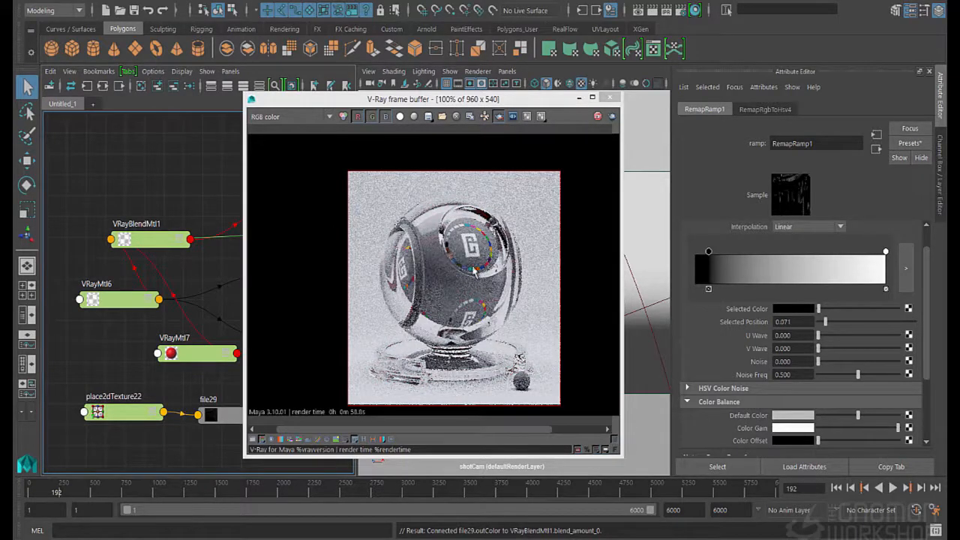
pyautogui.scroll(1, 435, 247)
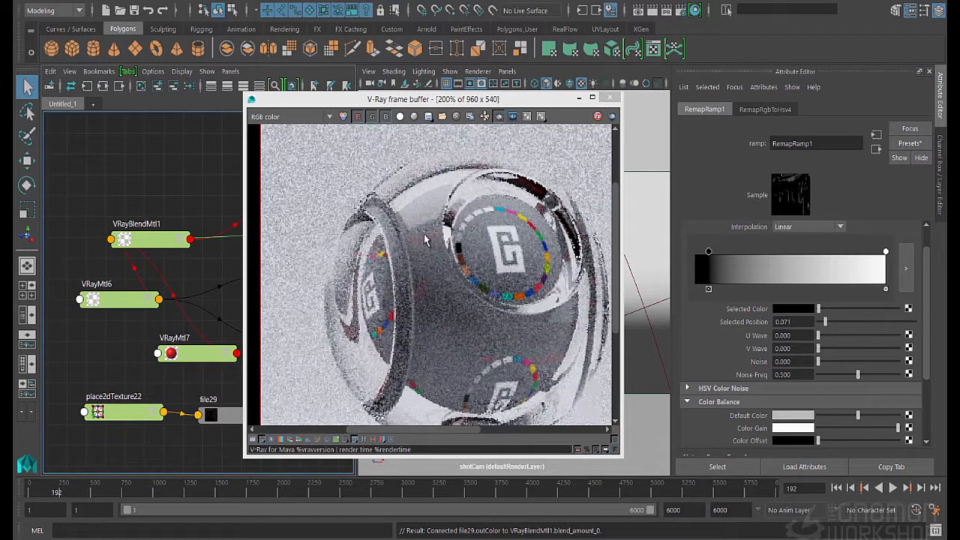
pyautogui.moveTo(358, 157); pyautogui.dragTo(510, 313)
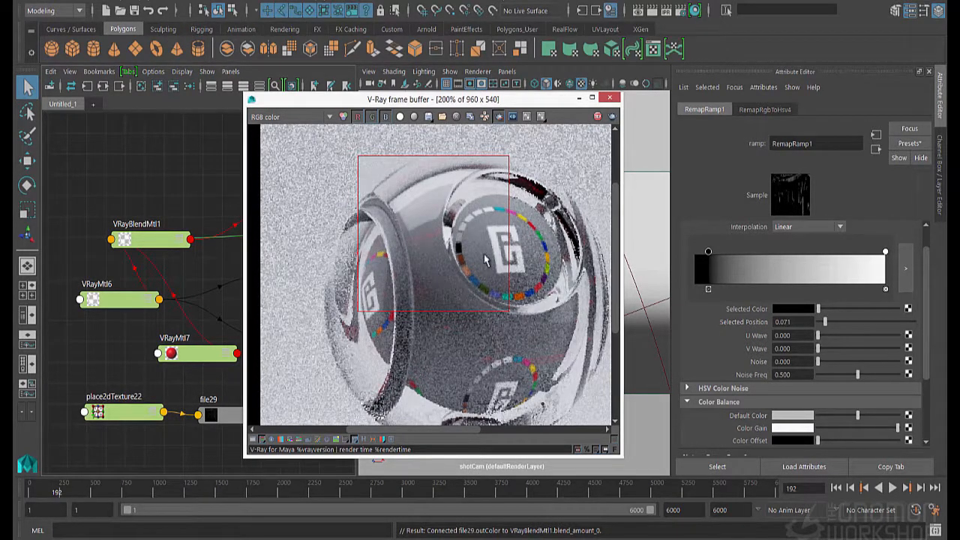
# Move RemapRamp1's white marker to position 0.760 to strengthen the smudge mask's contrast
pyautogui.moveTo(885, 252); pyautogui.dragTo(839, 255)
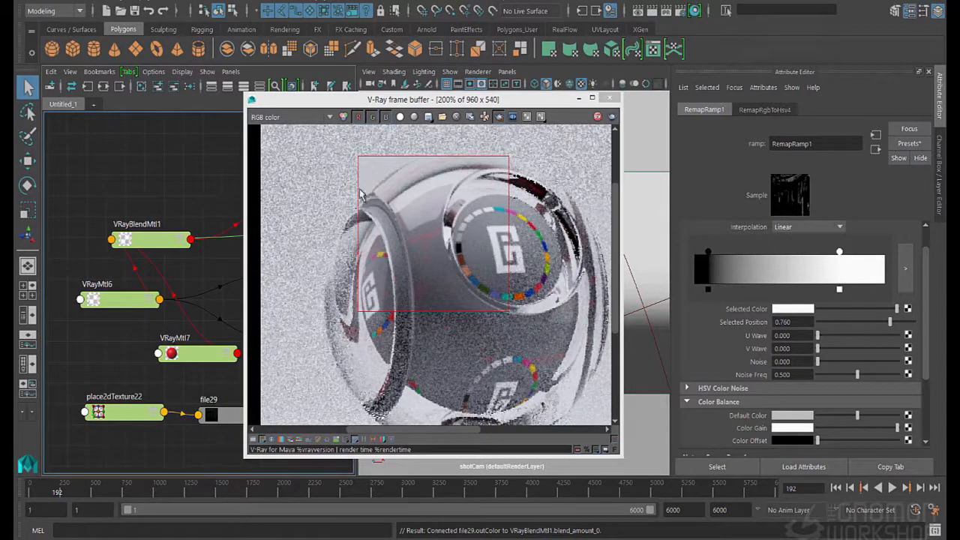
pyautogui.scroll(-2, 409, 242)
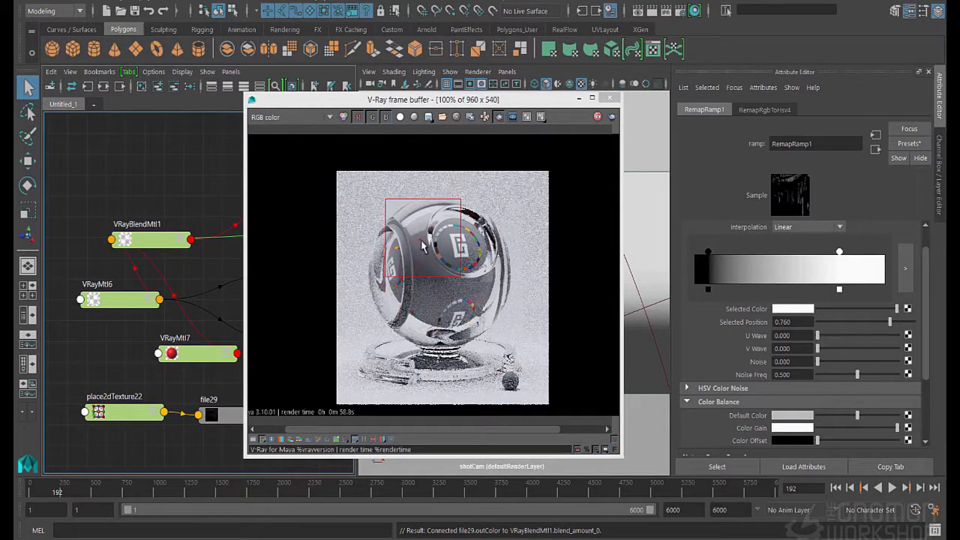
pyautogui.scroll(1, 422, 246)
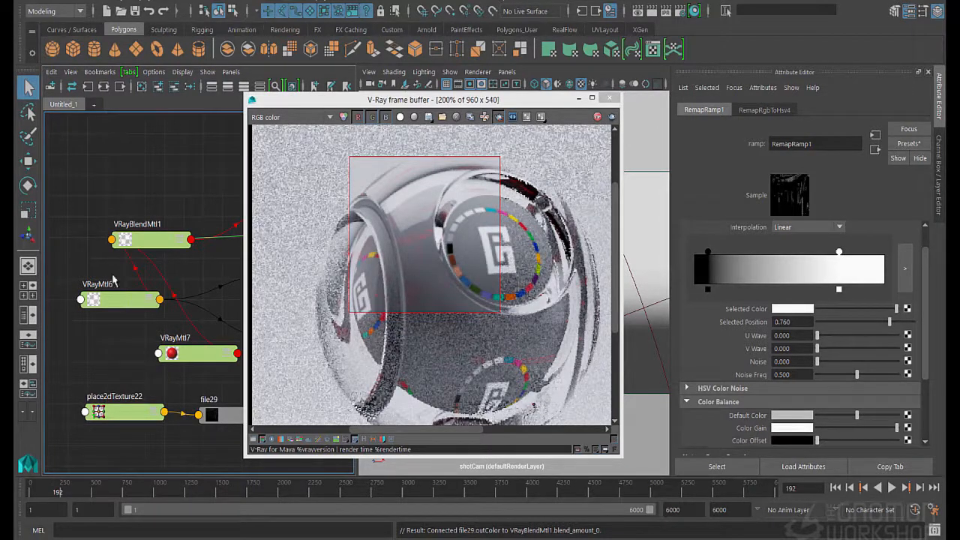
# Reposition the VRayMtl7 node above VRayBlendMtl1 in the node graph
pyautogui.click(191, 362)
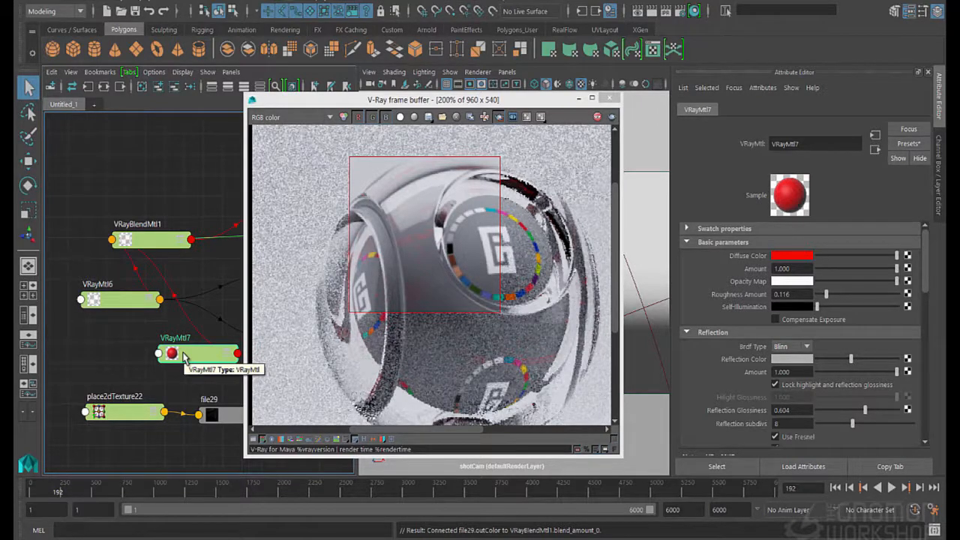
pyautogui.moveTo(184, 356); pyautogui.dragTo(118, 183)
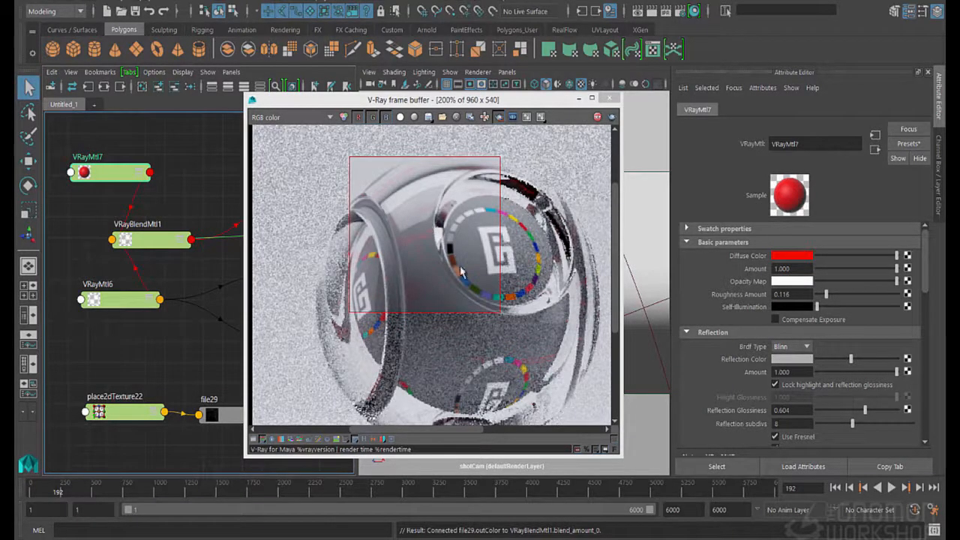
pyautogui.click(786, 256)
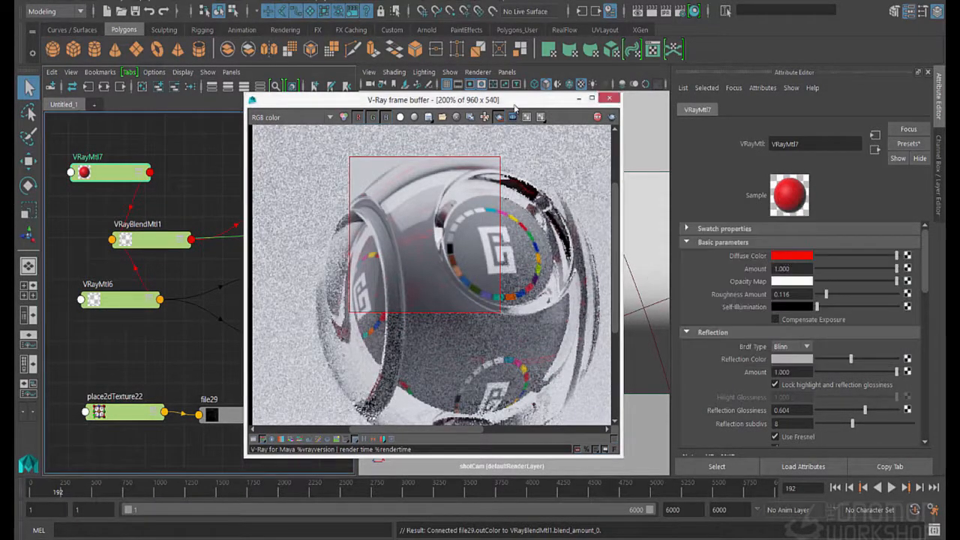
# Set the Rotate Frame of place2dTexture22 to 90 to turn the smudge texture on the glass
pyautogui.click(219, 414)
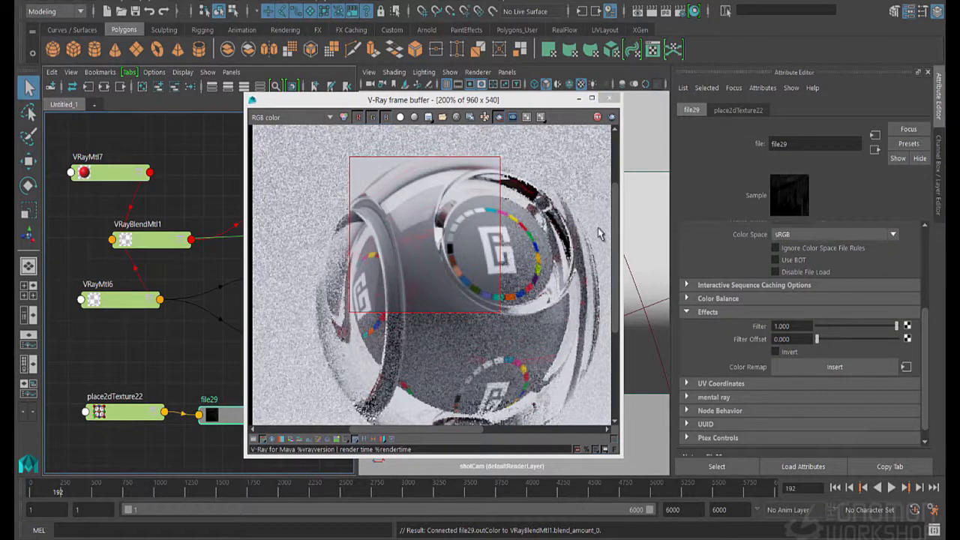
pyautogui.scroll(-1, 406, 293)
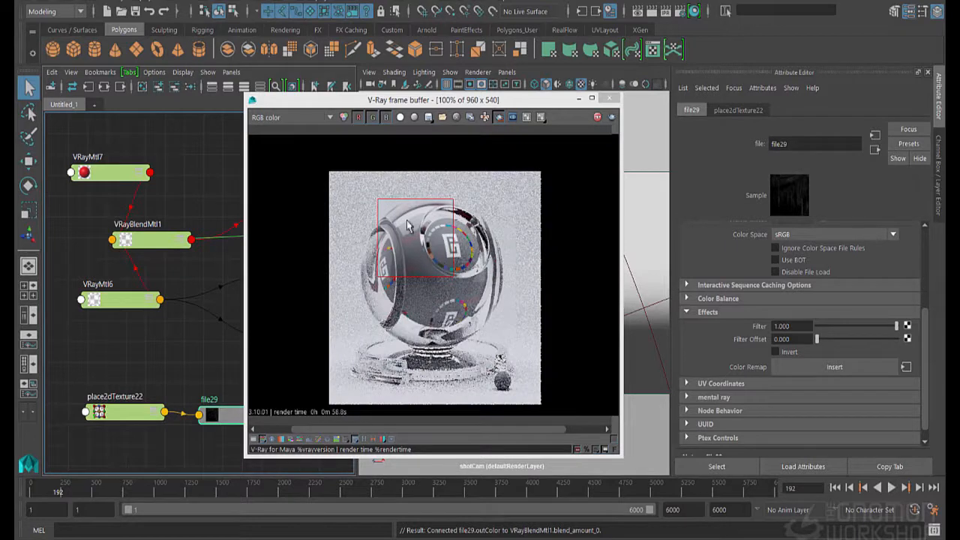
pyautogui.click(142, 414)
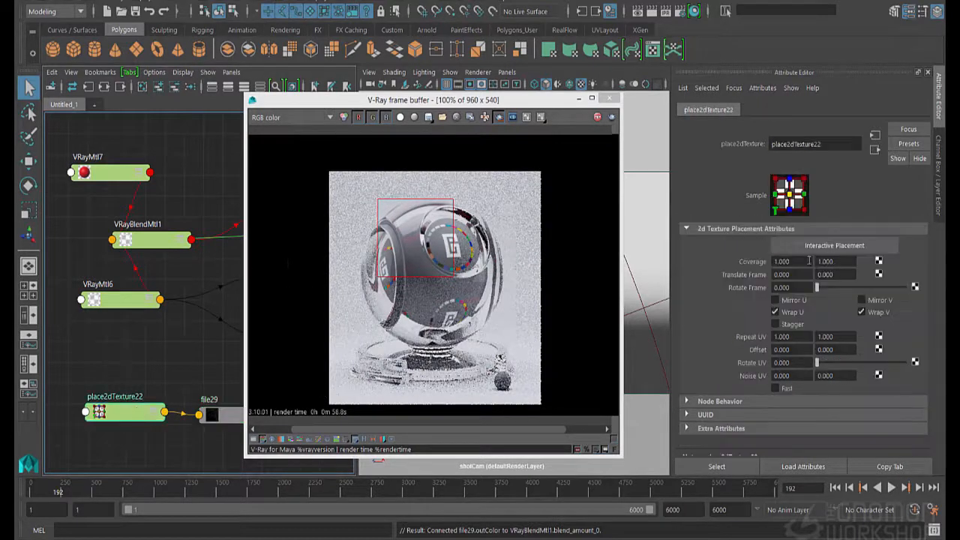
pyautogui.click(793, 287)
pyautogui.write('90')
pyautogui.press('Return')
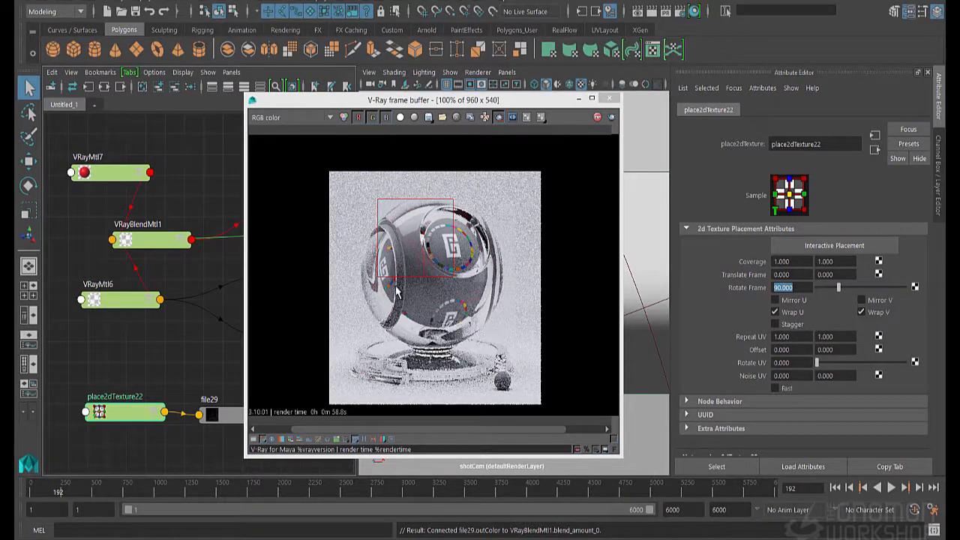
# Set the Diffuse Color of the VRayMtl7 coat material to a neutral light grey with zero saturation
pyautogui.click(229, 424)
pyautogui.click(105, 160)
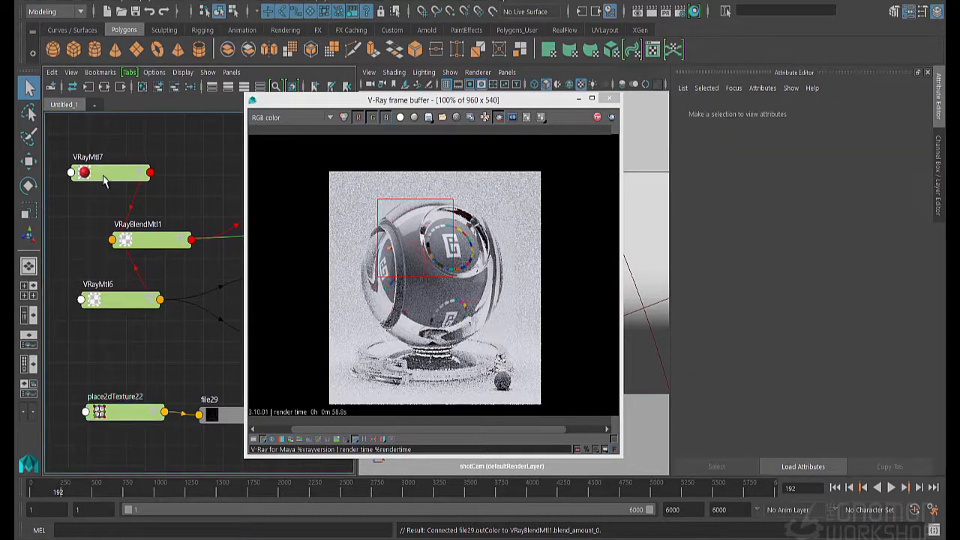
pyautogui.click(807, 258)
pyautogui.moveTo(834, 307); pyautogui.dragTo(750, 308)
pyautogui.moveTo(896, 256); pyautogui.dragTo(877, 256)
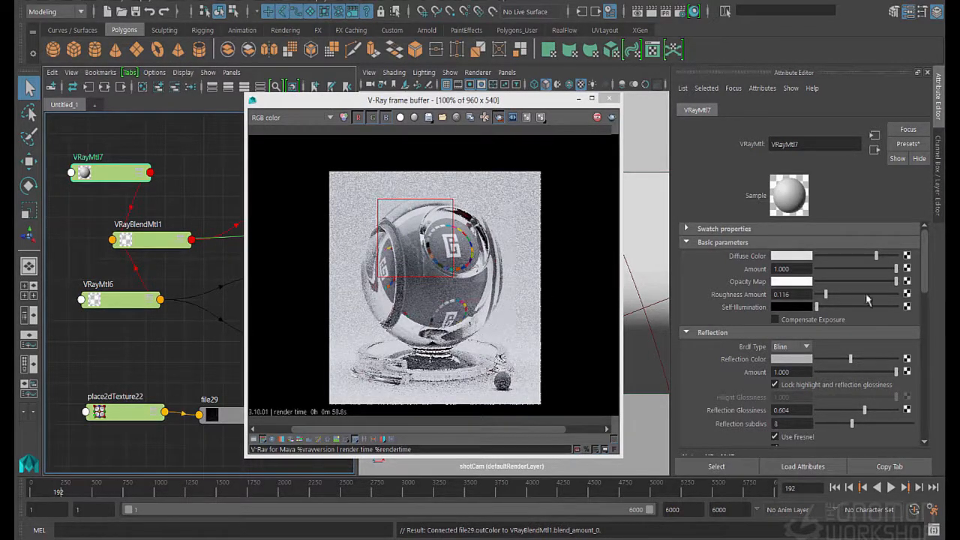
pyautogui.moveTo(875, 256); pyautogui.dragTo(858, 262)
pyautogui.click(788, 256)
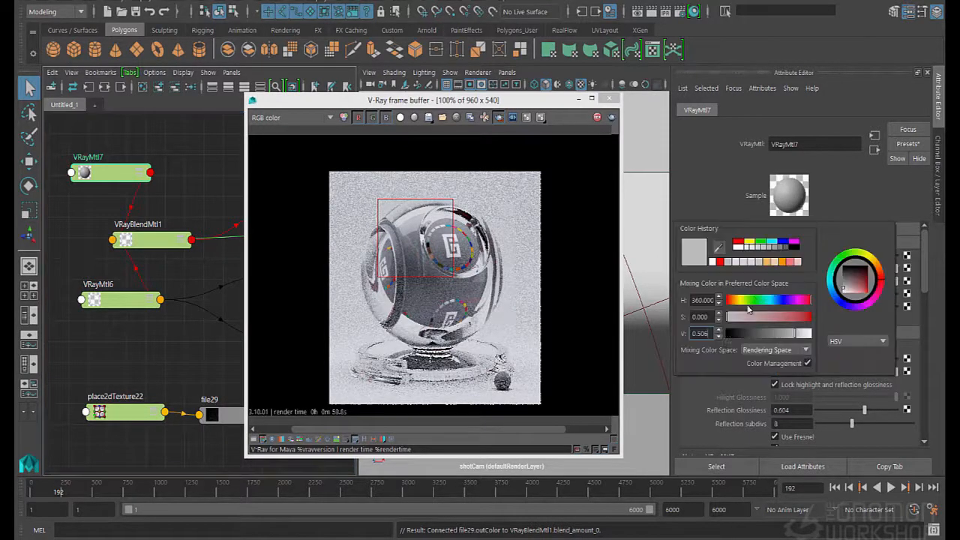
pyautogui.moveTo(745, 337); pyautogui.dragTo(781, 340)
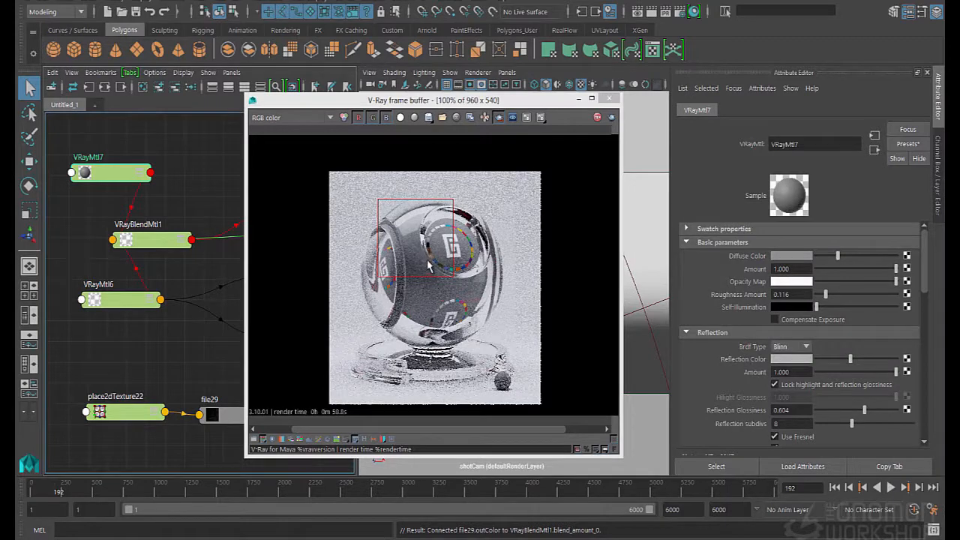
pyautogui.scroll(1, 428, 272)
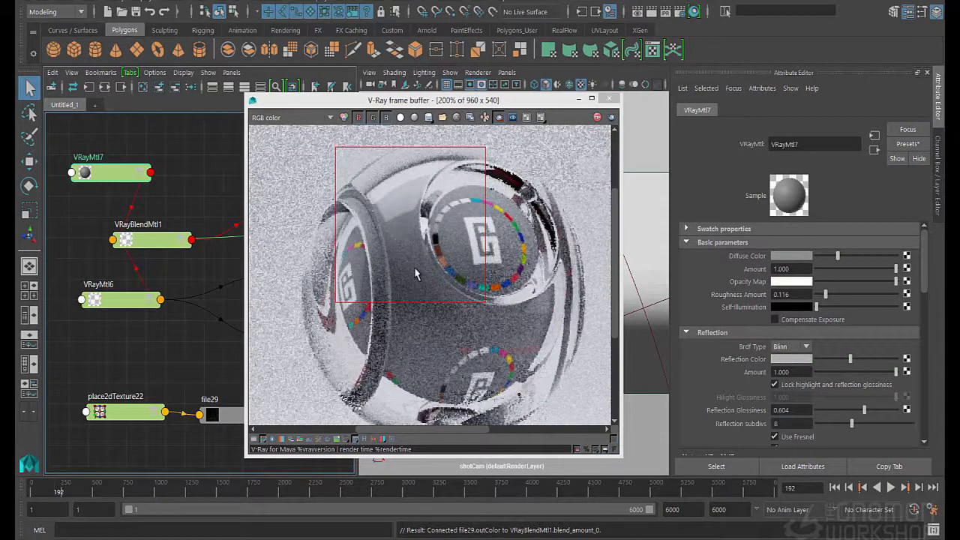
pyautogui.moveTo(838, 256); pyautogui.dragTo(848, 255)
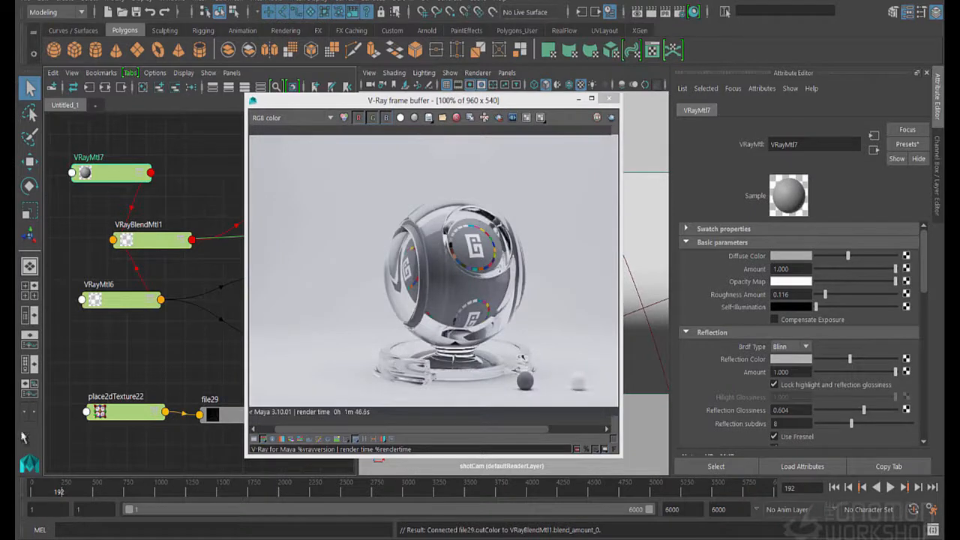
# Examine the smudges on the glass ball in the full render up close and review the VRayMtl6 and VRayMtl7 settings
pyautogui.click(444, 262)
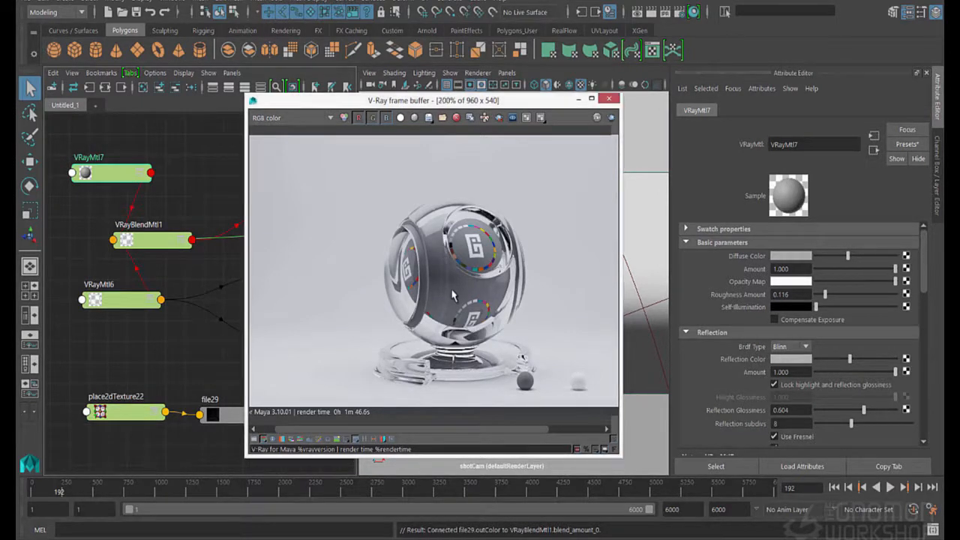
pyautogui.scroll(1, 450, 292)
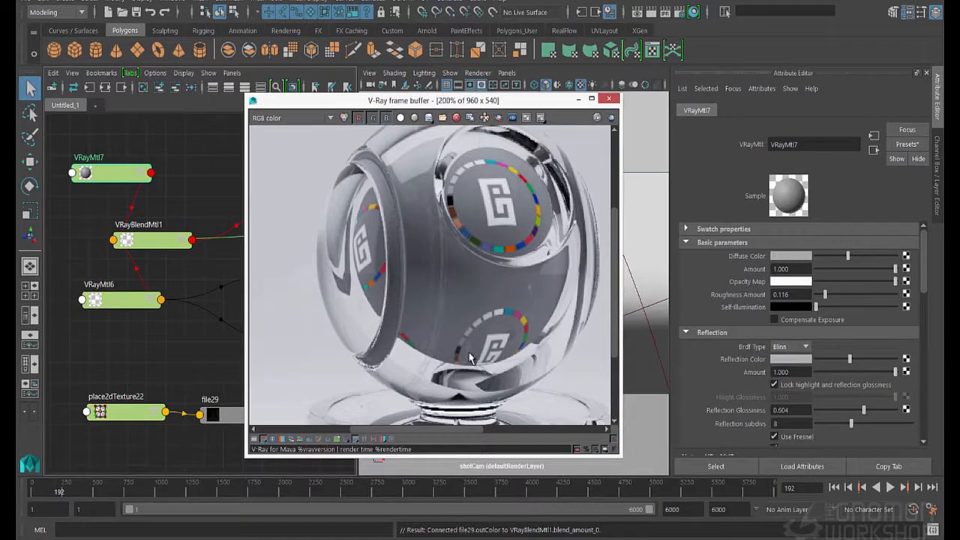
pyautogui.scroll(-1, 468, 350)
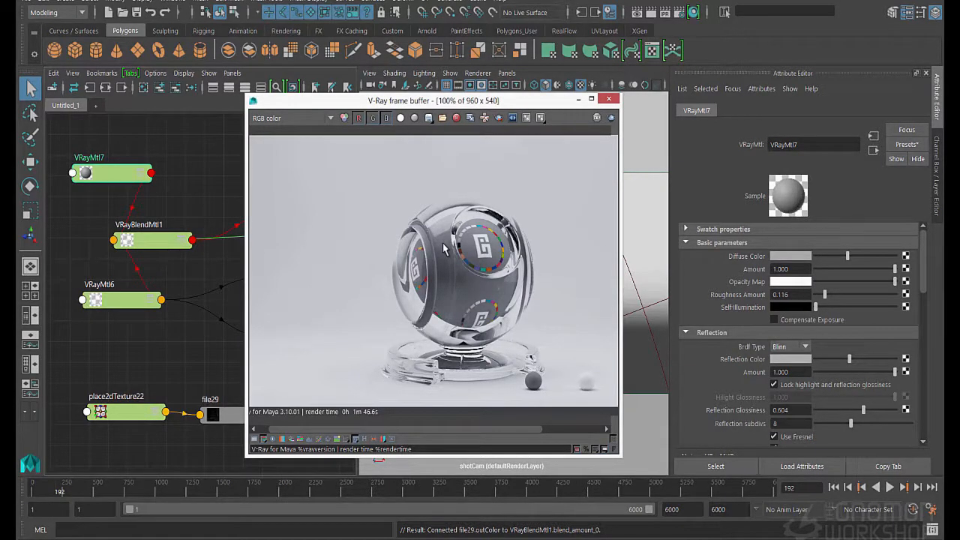
pyautogui.click(153, 304)
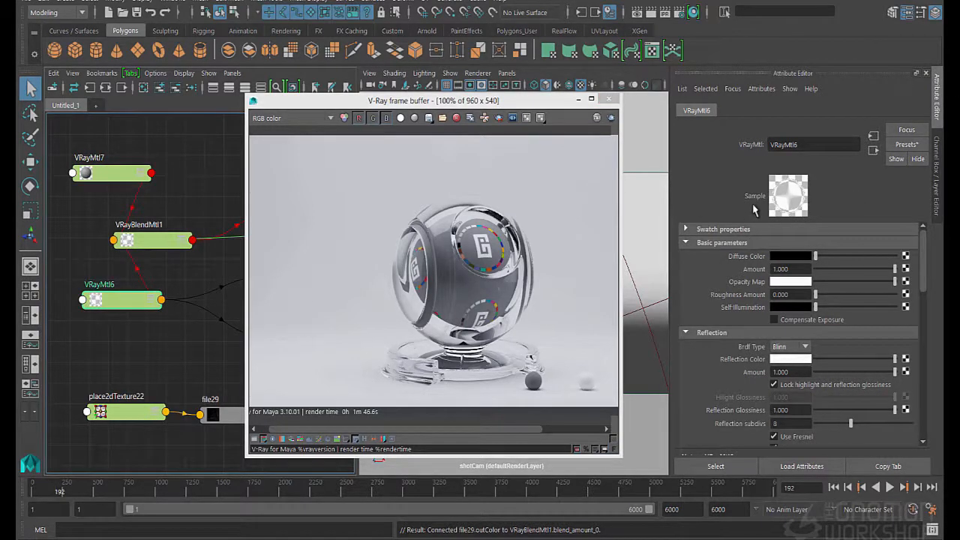
pyautogui.click(104, 177)
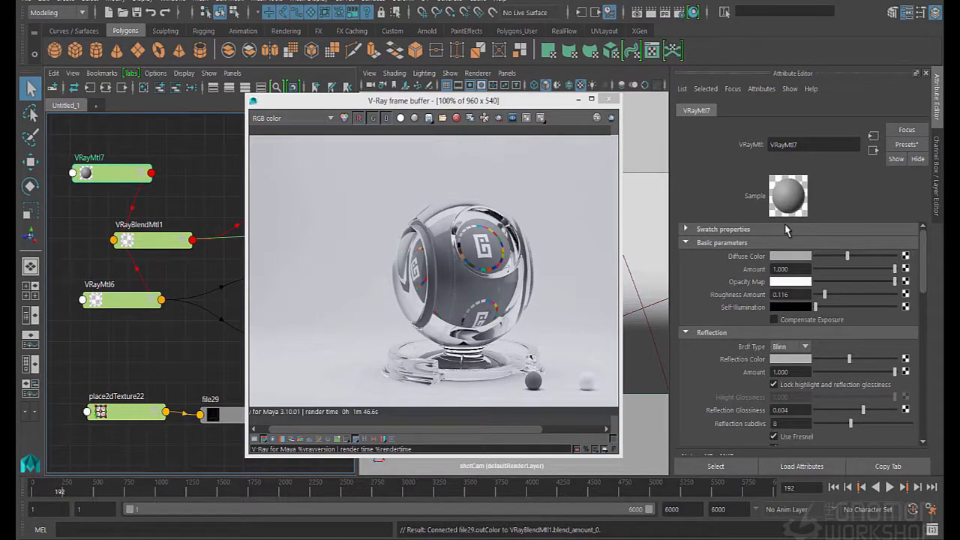
pyautogui.scroll(1, 462, 270)
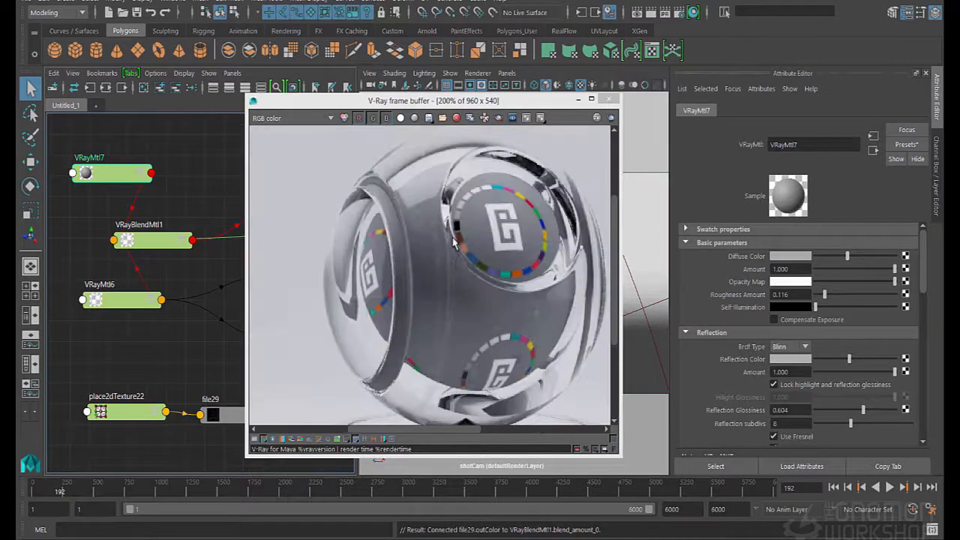
pyautogui.moveTo(527, 311); pyautogui.dragTo(501, 264, button='middle')
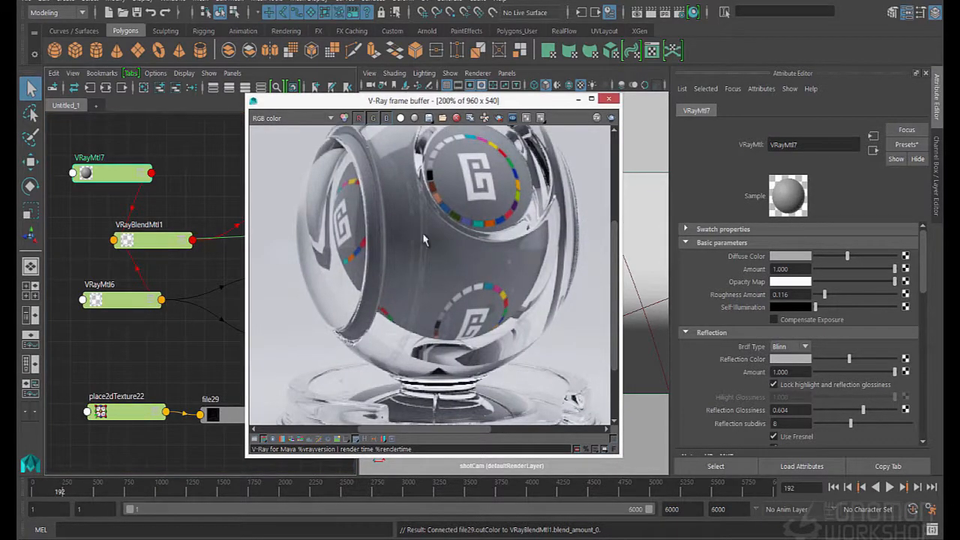
pyautogui.moveTo(392, 328); pyautogui.dragTo(398, 297, button='middle')
pyautogui.scroll(-1, 398, 295)
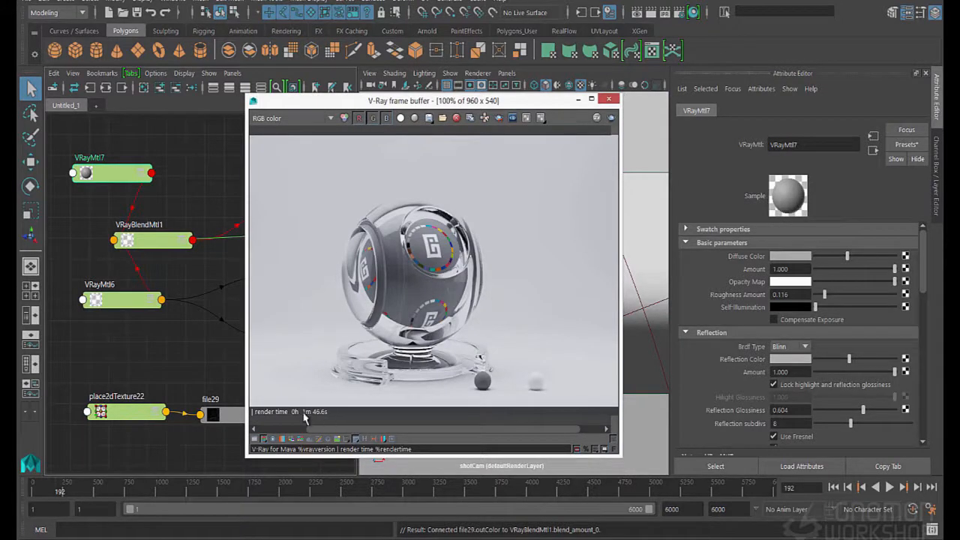
pyautogui.moveTo(335, 367); pyautogui.dragTo(358, 303, button='middle')
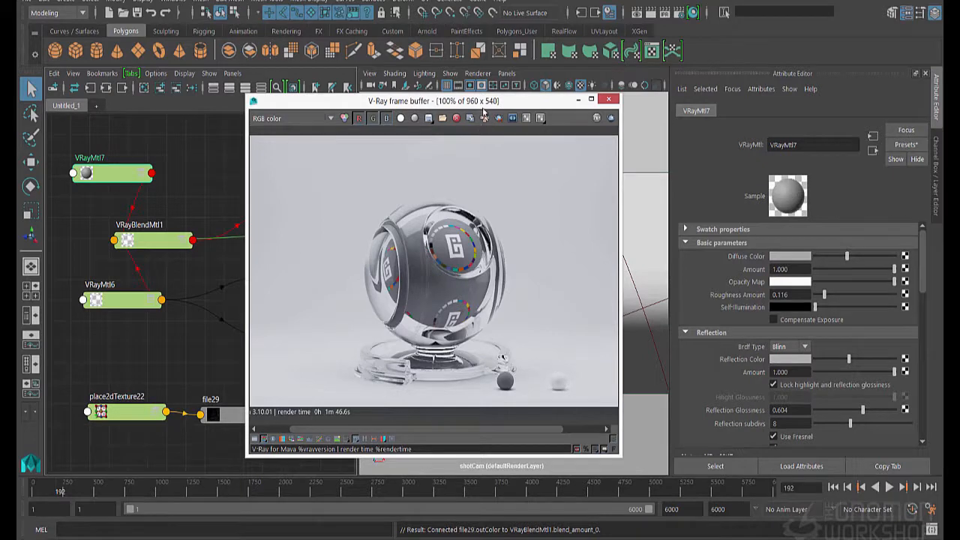
# Move the frame buffer clear of the viewport and shift the shaderBall sideways toward the right edge of the camera view
pyautogui.moveTo(483, 105); pyautogui.dragTo(527, 363)
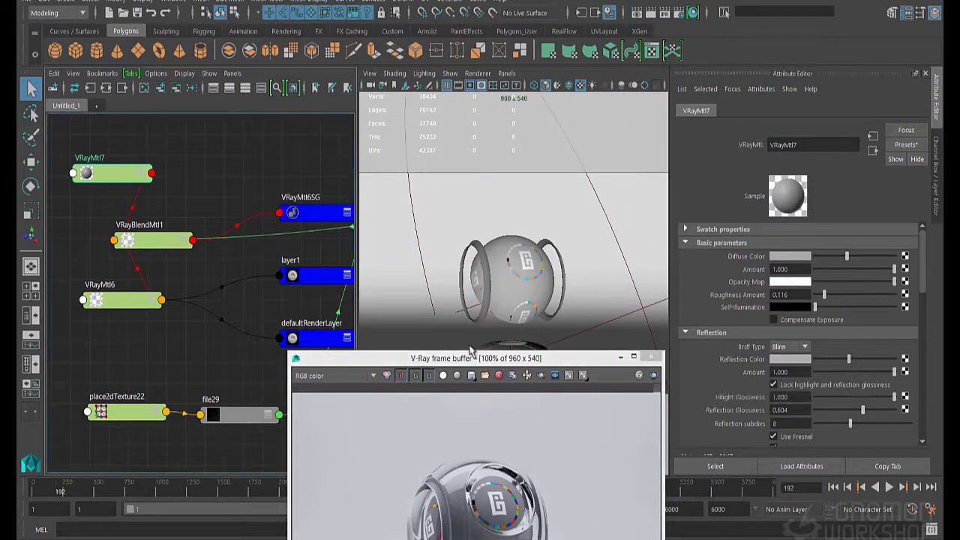
pyautogui.moveTo(471, 350); pyautogui.dragTo(736, 139)
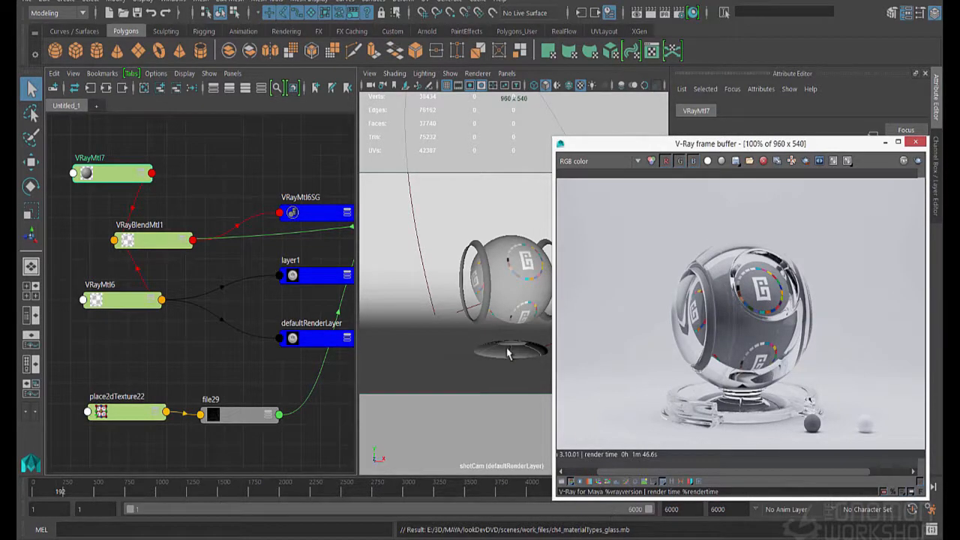
pyautogui.click(491, 264)
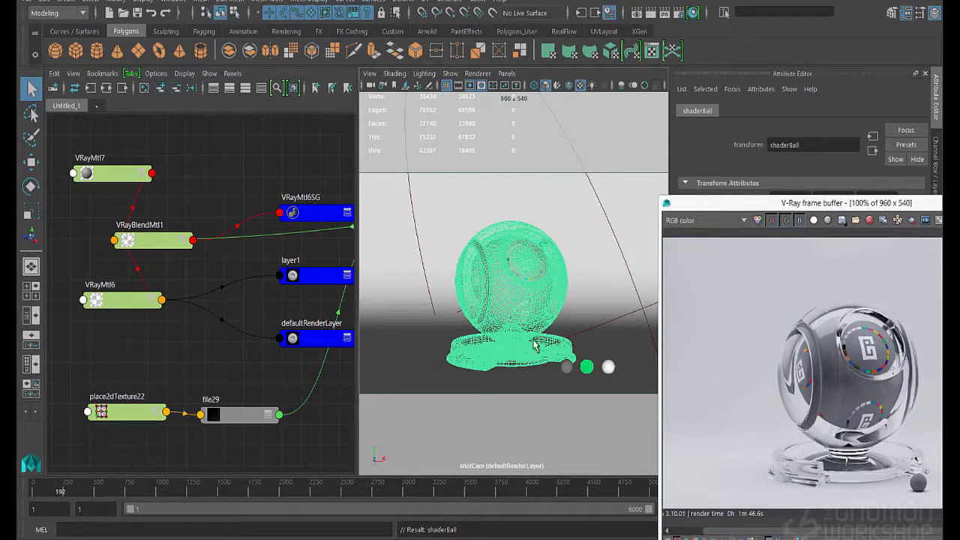
pyautogui.press('w')
pyautogui.moveTo(572, 356); pyautogui.dragTo(681, 348)
pyautogui.press('q')
# Assign a new VRayMtl with black Diffuse Color and white Reflection Color to the small chromeBall, keeping the frame buffer clear of its attributes
pyautogui.click(607, 371)
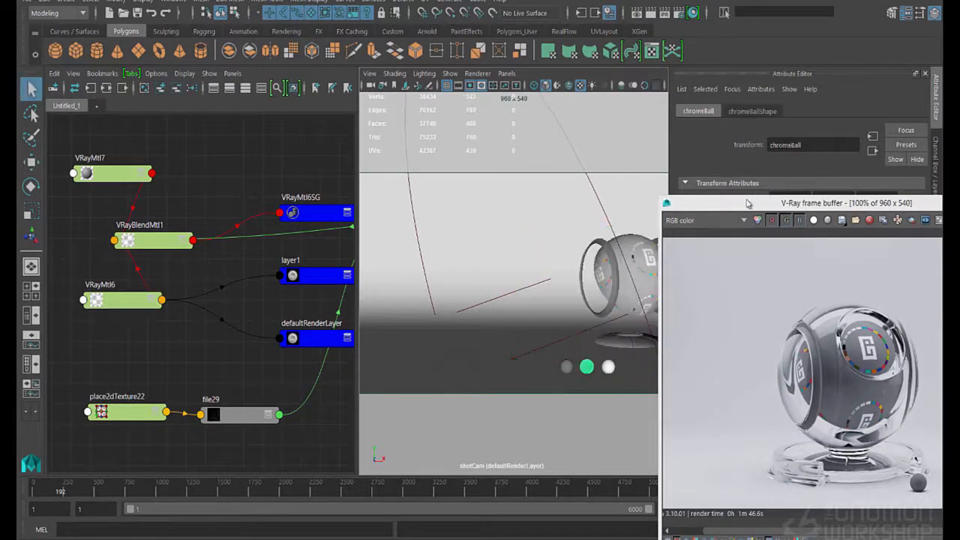
pyautogui.moveTo(748, 203); pyautogui.dragTo(732, 188)
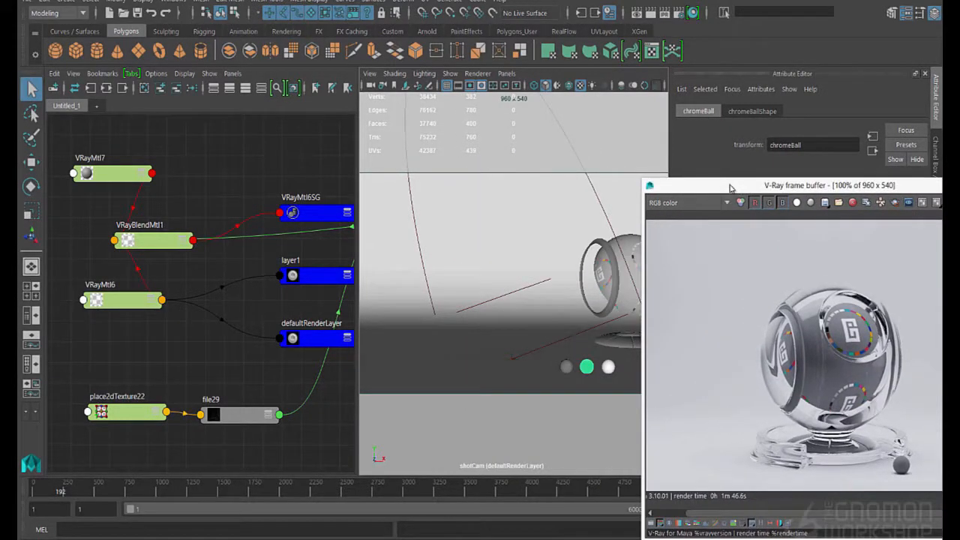
pyautogui.moveTo(567, 313); pyautogui.dragTo(660, 529, button='right')
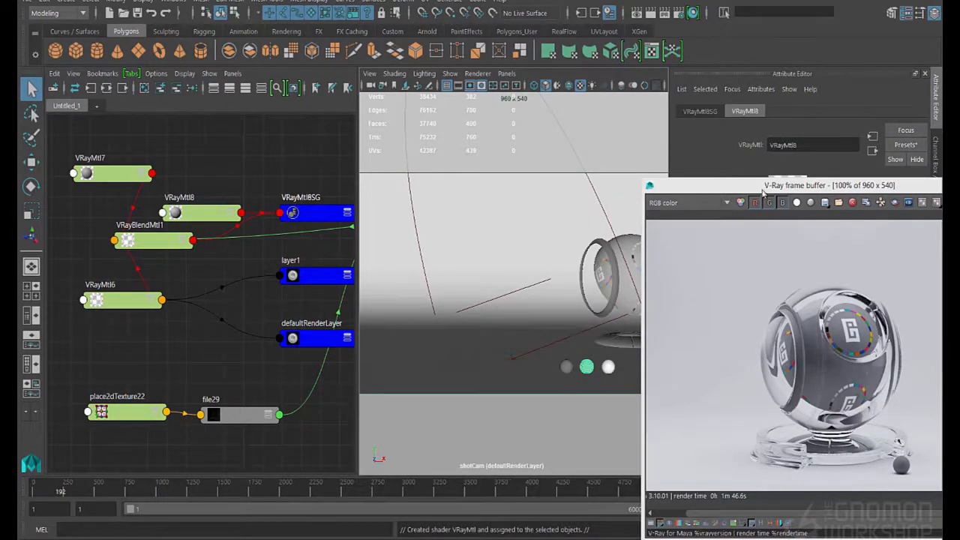
pyautogui.moveTo(763, 193); pyautogui.dragTo(458, 305)
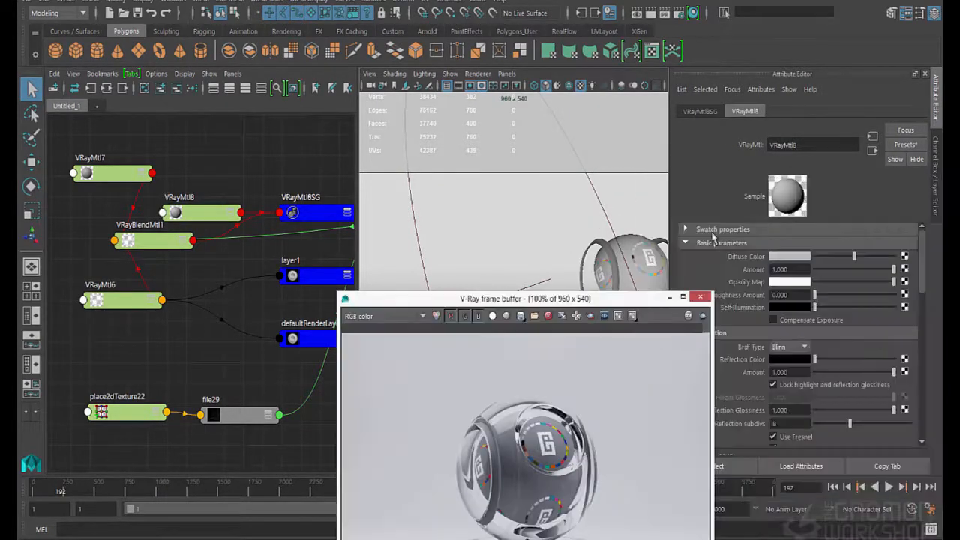
# Set the Fresnel IOR of the chromeBall's VRayMtl8 to 10 and move the frame buffer clear of the viewport centre
pyautogui.scroll(-2, 821, 411)
pyautogui.doubleClick(805, 399)
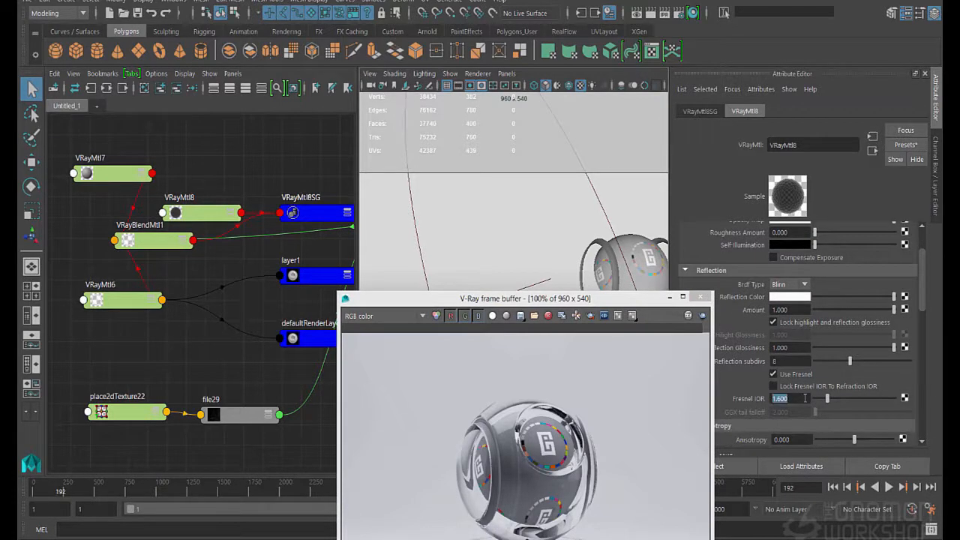
pyautogui.write('10')
pyautogui.press('Return')
pyautogui.click(545, 300)
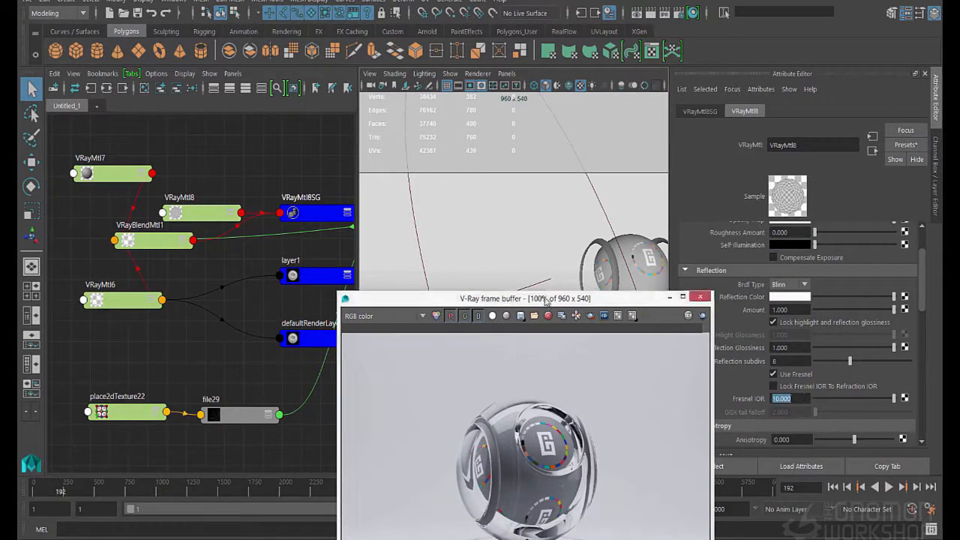
pyautogui.moveTo(546, 301); pyautogui.dragTo(758, 280)
# Open the Outliner and unhide the pPlane5 plane, keeping the Outliner clear of the camera view
pyautogui.click(508, 315)
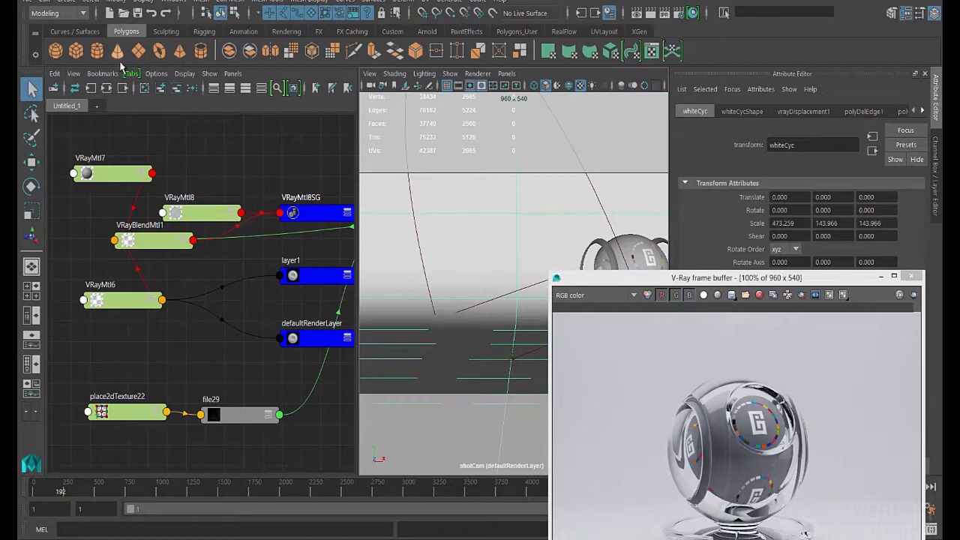
pyautogui.click(173, 2)
pyautogui.click(197, 112)
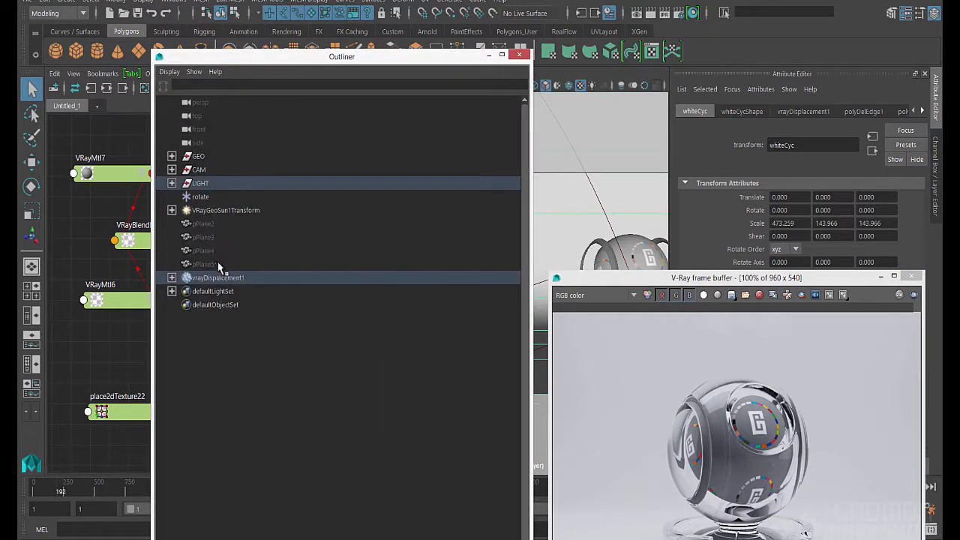
pyautogui.click(202, 264)
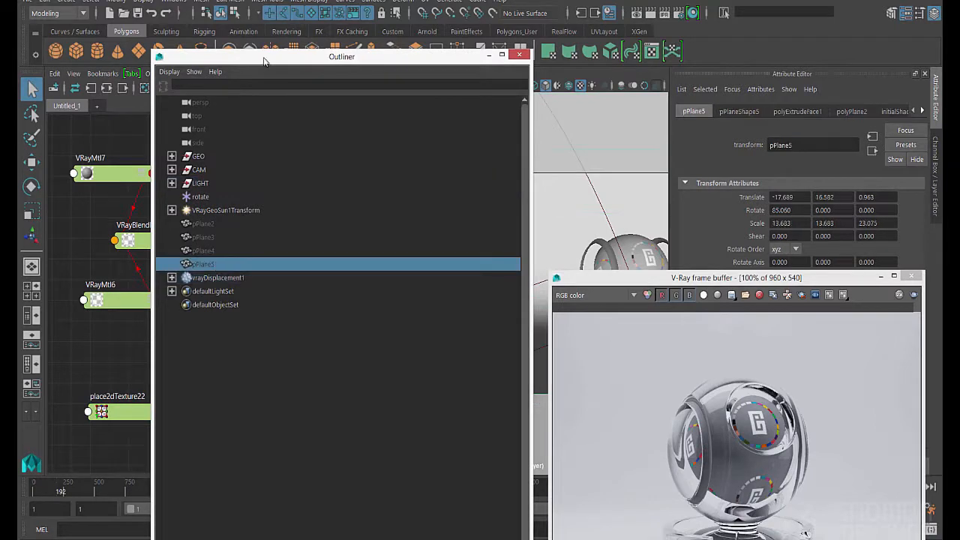
pyautogui.moveTo(279, 60); pyautogui.dragTo(168, 1)
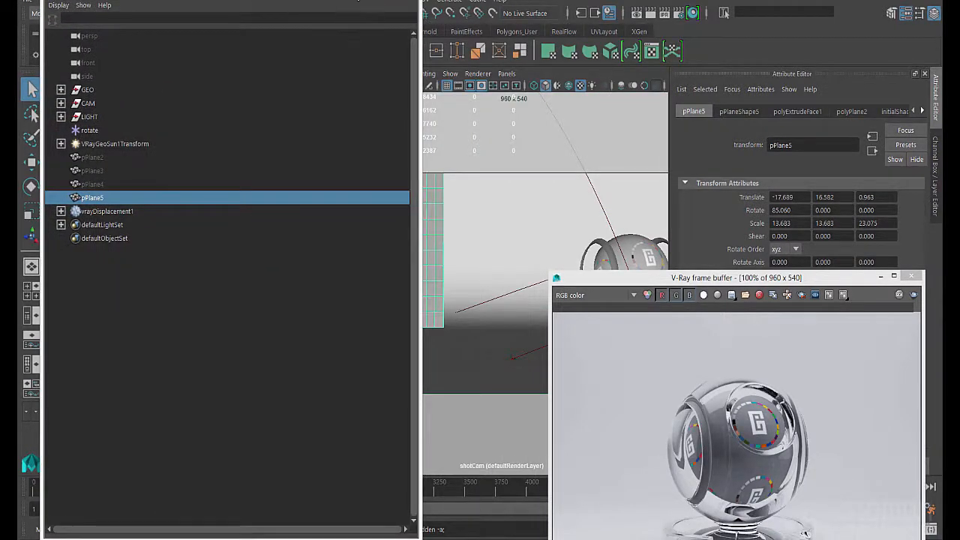
pyautogui.moveTo(266, 3); pyautogui.dragTo(312, 204)
# Delete the hidden planes pPlane2, pPlane3 and pPlane4 from the scene
pyautogui.click(114, 364)
pyautogui.keyDown('shift'); pyautogui.click(105, 388); pyautogui.keyUp('shift')
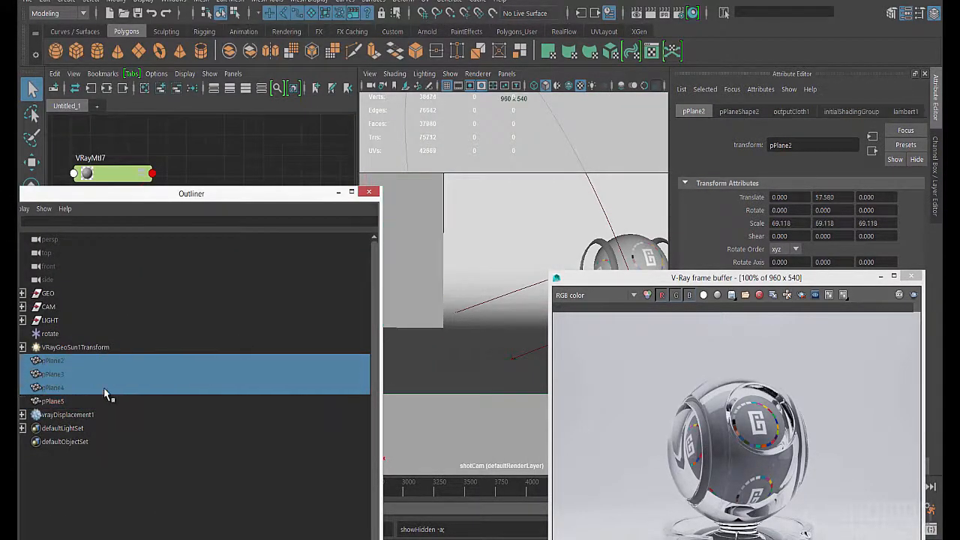
pyautogui.press('Delete')
# Move pPlane5 into the open space beside the shaderBall and rotate it at an angle to the camera
pyautogui.click(93, 363)
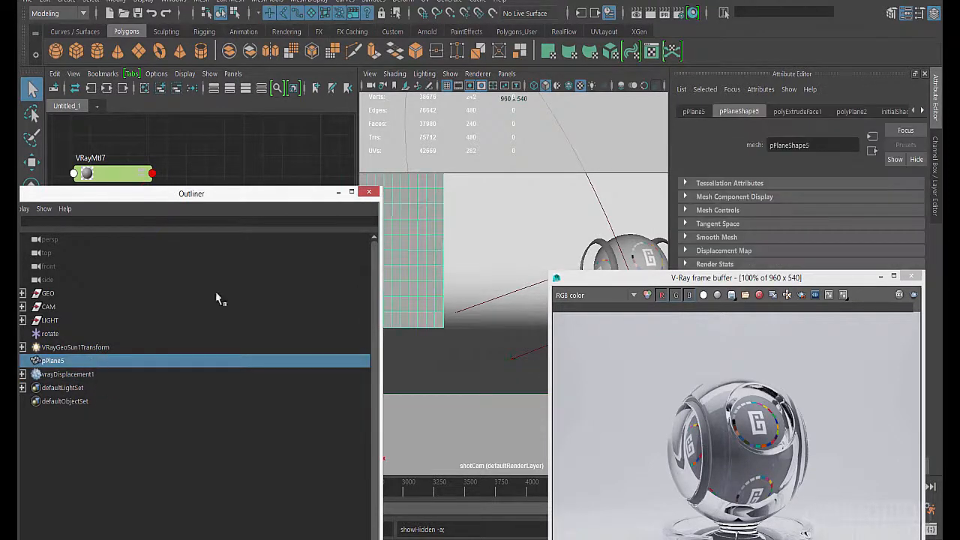
pyautogui.press('w')
pyautogui.moveTo(443, 249); pyautogui.dragTo(507, 252)
pyautogui.moveTo(465, 295); pyautogui.dragTo(469, 323)
pyautogui.press('q')
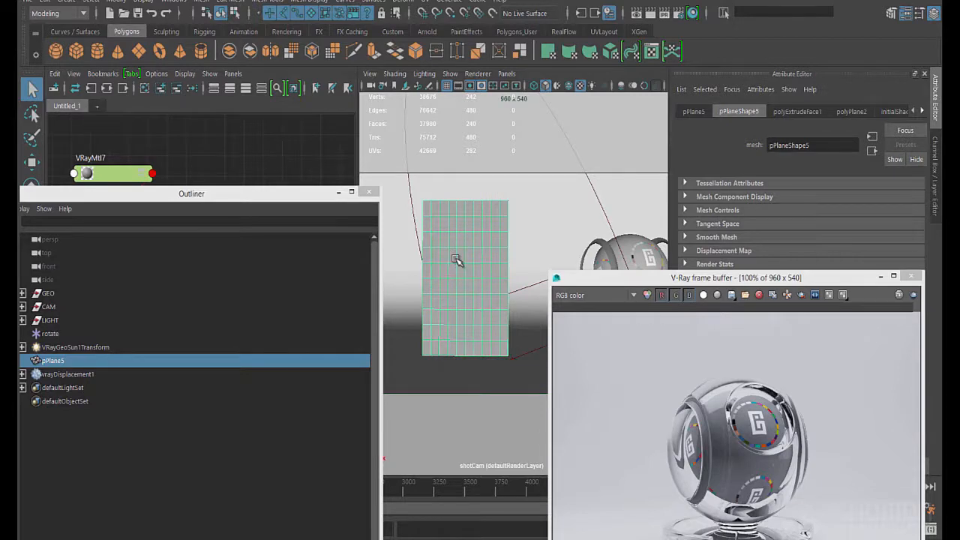
pyautogui.press('e')
pyautogui.moveTo(490, 290)
pyautogui.mouseDown()
pyautogui.moveTo(573, 298)
pyautogui.moveTo(500, 298)
pyautogui.mouseUp()
pyautogui.press('q')
# Assign a new VRayMtl to pPlane5 with black Diffuse Color and white Reflection Color, keeping its attributes uncovered
pyautogui.moveTo(470, 269); pyautogui.dragTo(537, 533, button='right')
pyautogui.moveTo(701, 278); pyautogui.dragTo(633, 338)
pyautogui.scroll(3, 782, 291)
pyautogui.moveTo(859, 257); pyautogui.dragTo(814, 257)
pyautogui.moveTo(823, 341); pyautogui.dragTo(673, 410)
pyautogui.moveTo(813, 360); pyautogui.dragTo(916, 364)
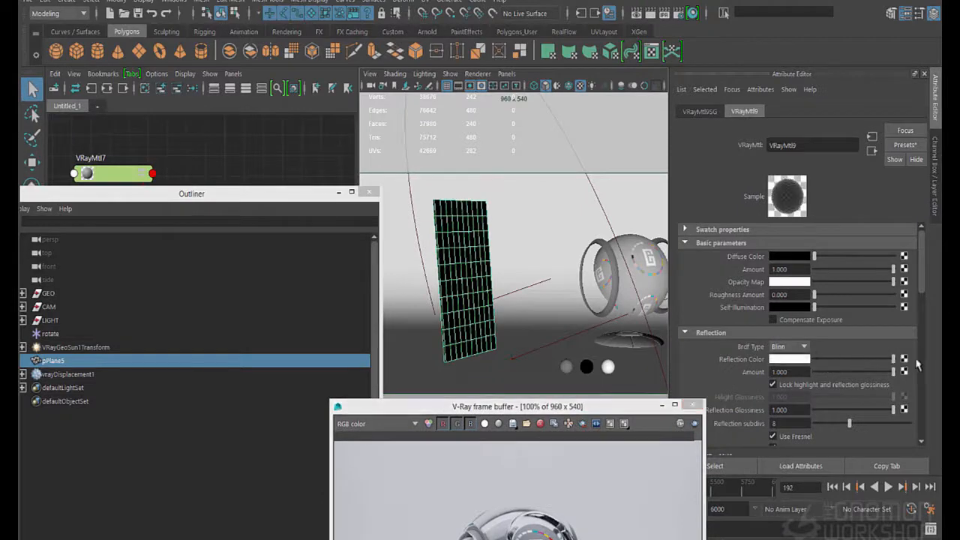
# Map the Refraction Color of VRayMtl9 with a File texture that loads stainedGlass.jpg
pyautogui.scroll(-6, 806, 368)
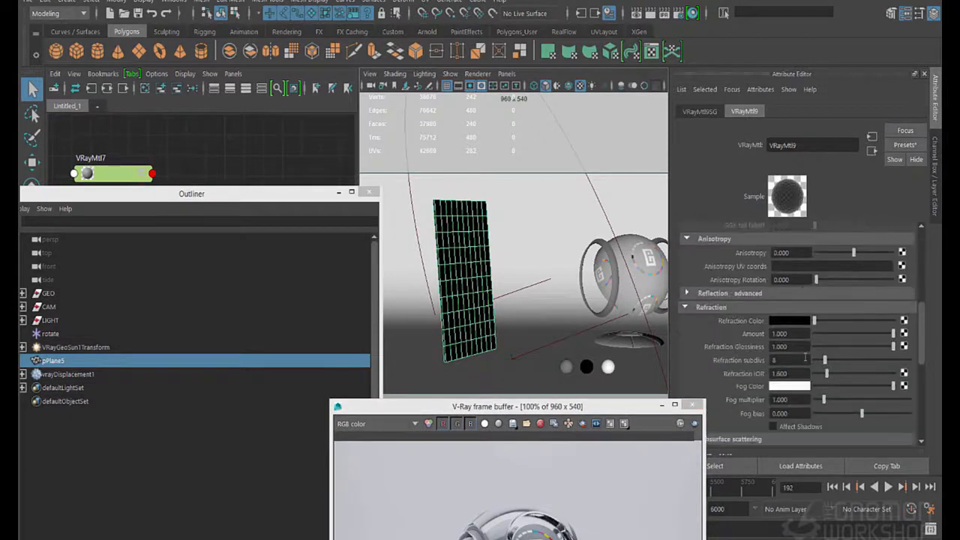
pyautogui.click(903, 321)
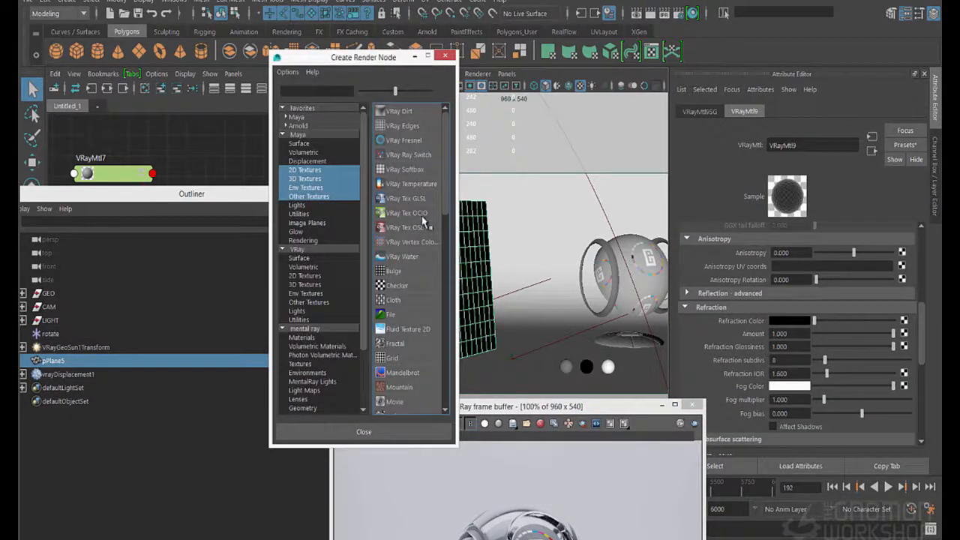
pyautogui.click(393, 316)
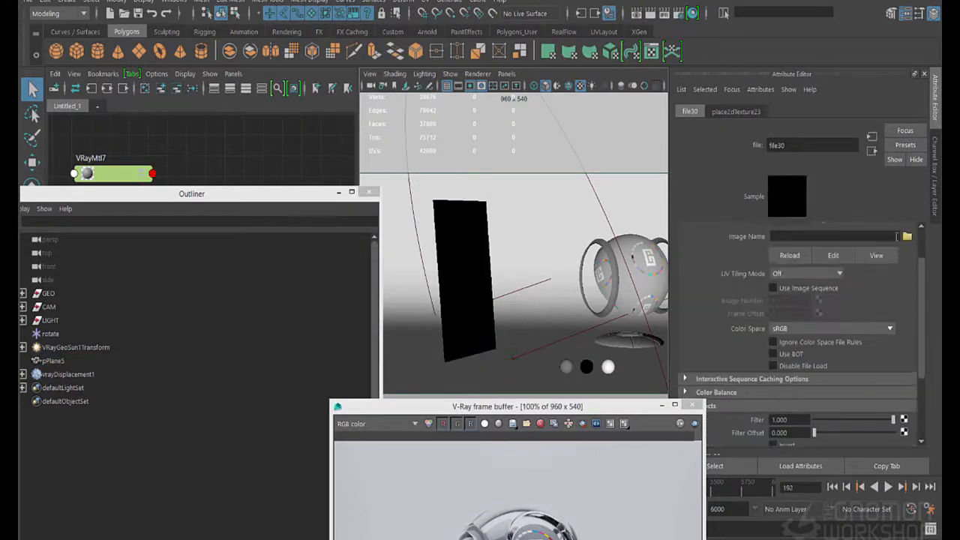
pyautogui.click(907, 237)
pyautogui.click(324, 207)
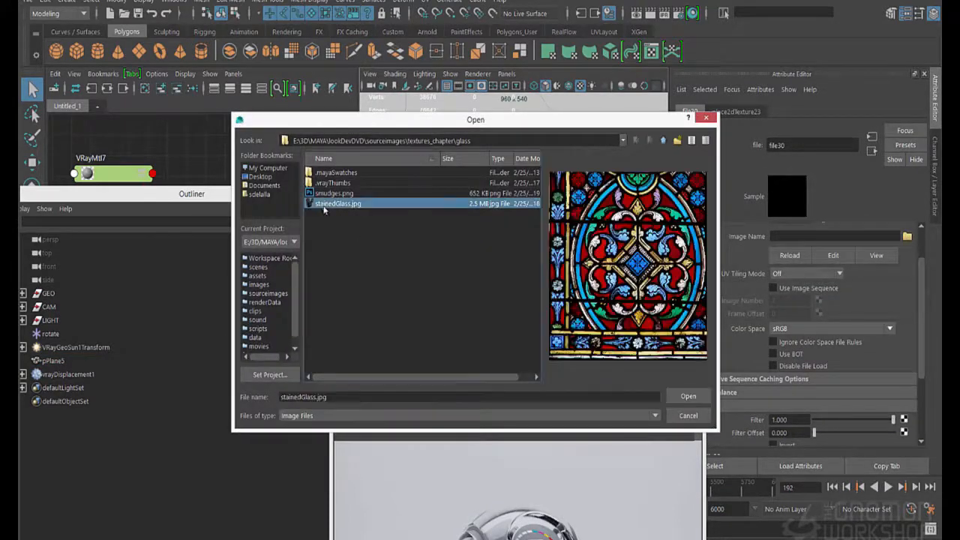
pyautogui.click(687, 395)
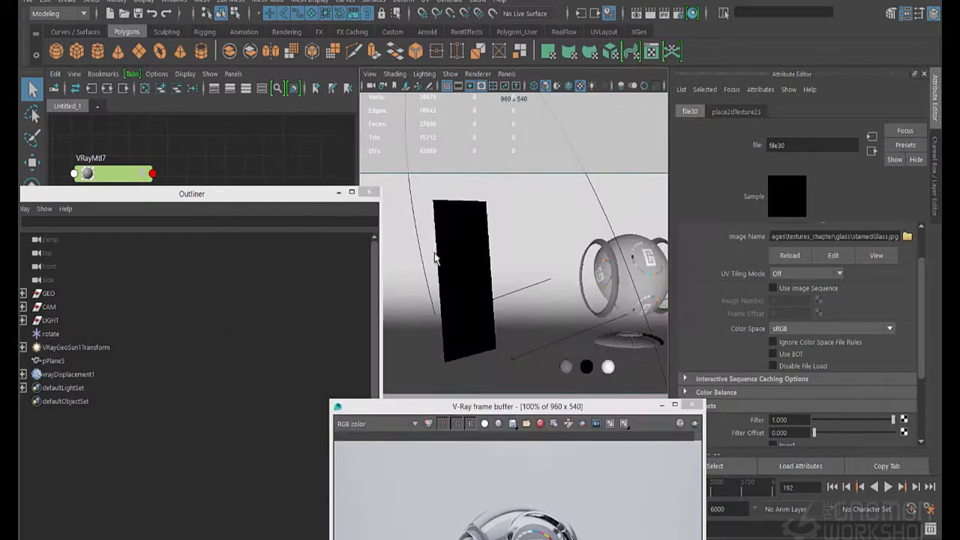
# Render the scene and limit the render region to the stained-glass plane
pyautogui.moveTo(492, 405); pyautogui.dragTo(553, 413)
pyautogui.click(465, 279)
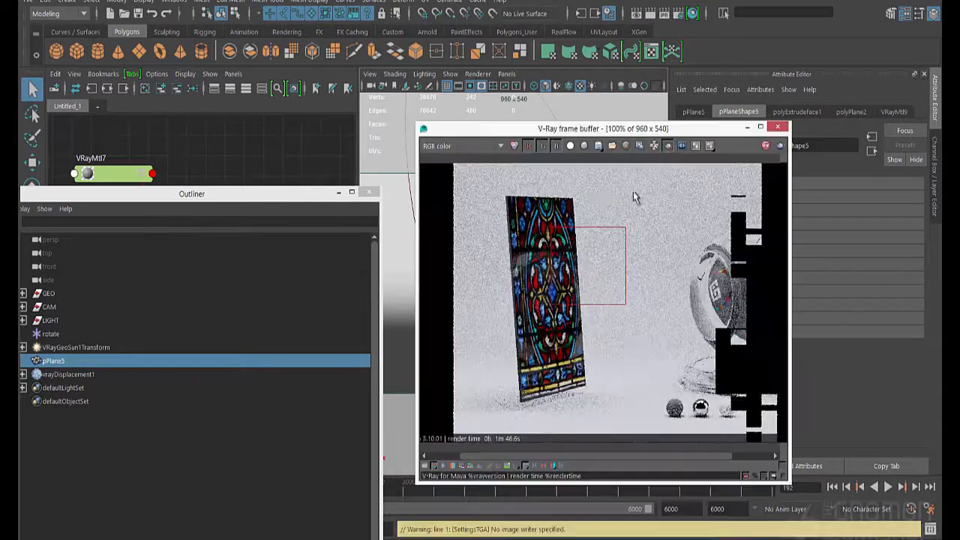
pyautogui.moveTo(603, 181); pyautogui.dragTo(496, 411)
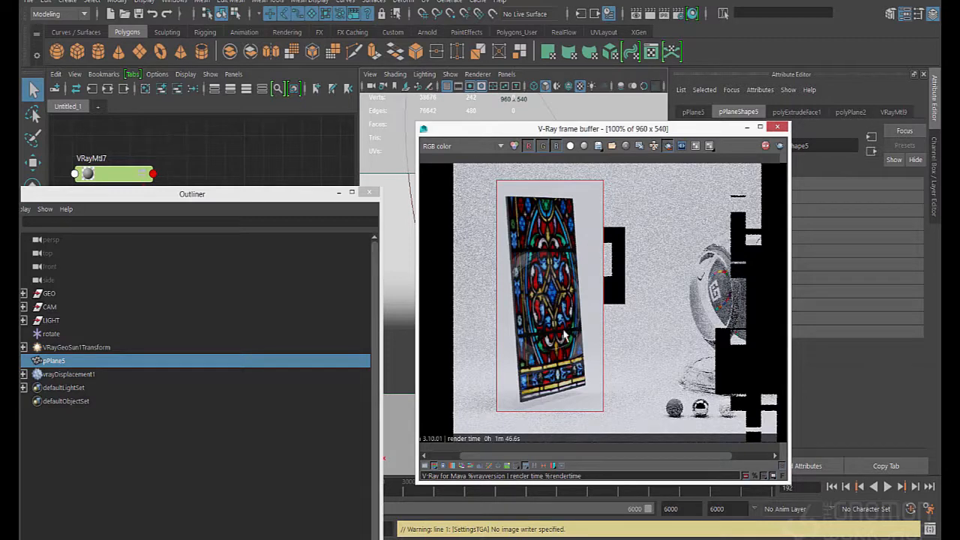
# Graph the plane's VRayMtl9 network in the Node Editor and review the settings of the stained-glass file texture
pyautogui.moveTo(271, 200); pyautogui.dragTo(256, 441)
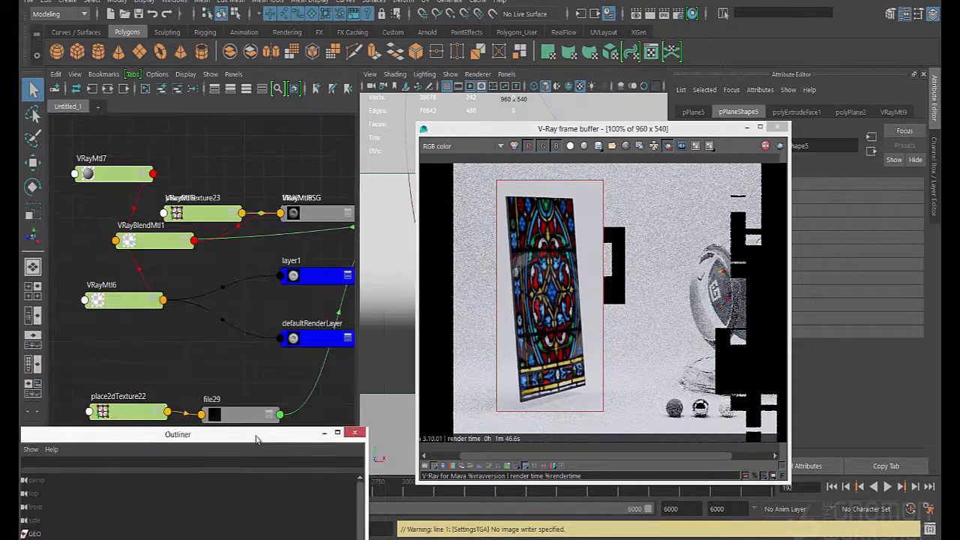
pyautogui.moveTo(488, 134); pyautogui.dragTo(369, 385)
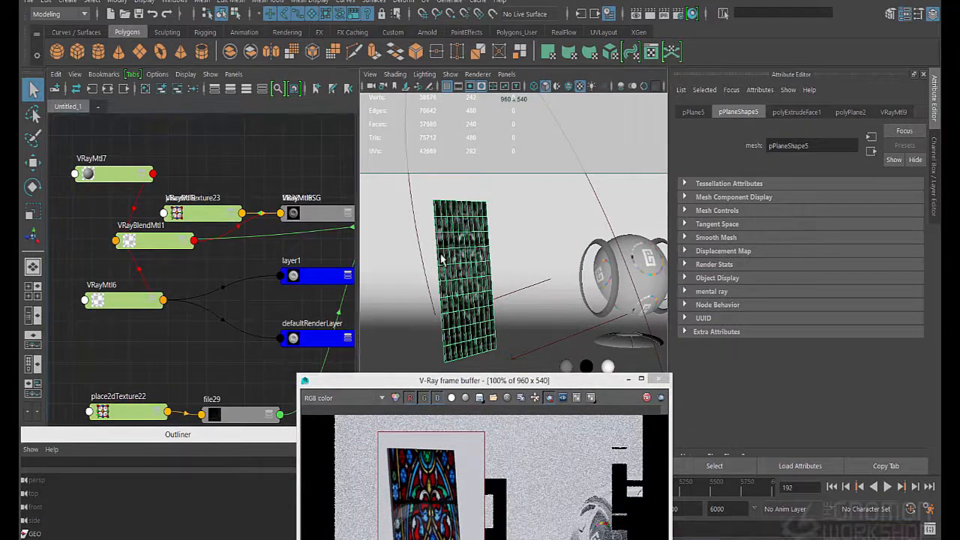
pyautogui.click(230, 293)
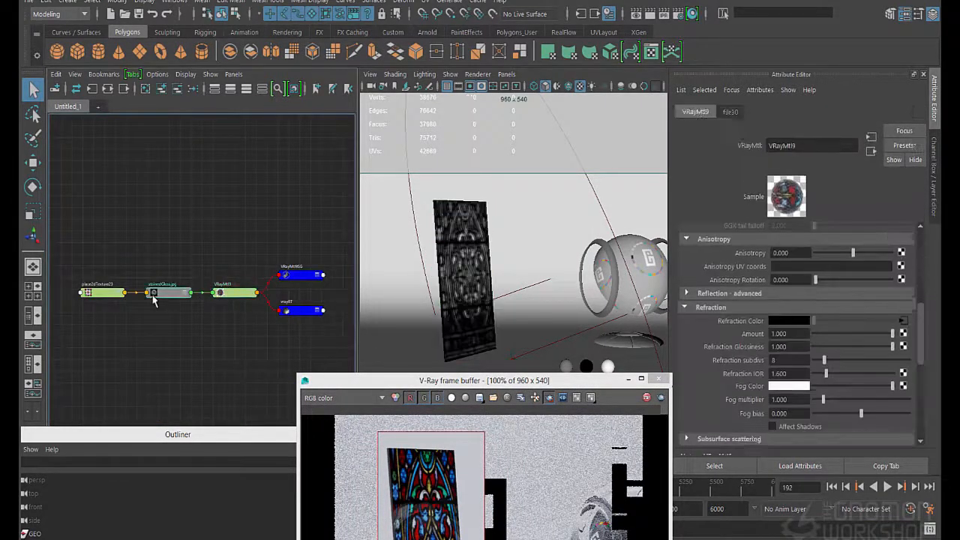
pyautogui.click(154, 294)
pyautogui.scroll(-2, 753, 375)
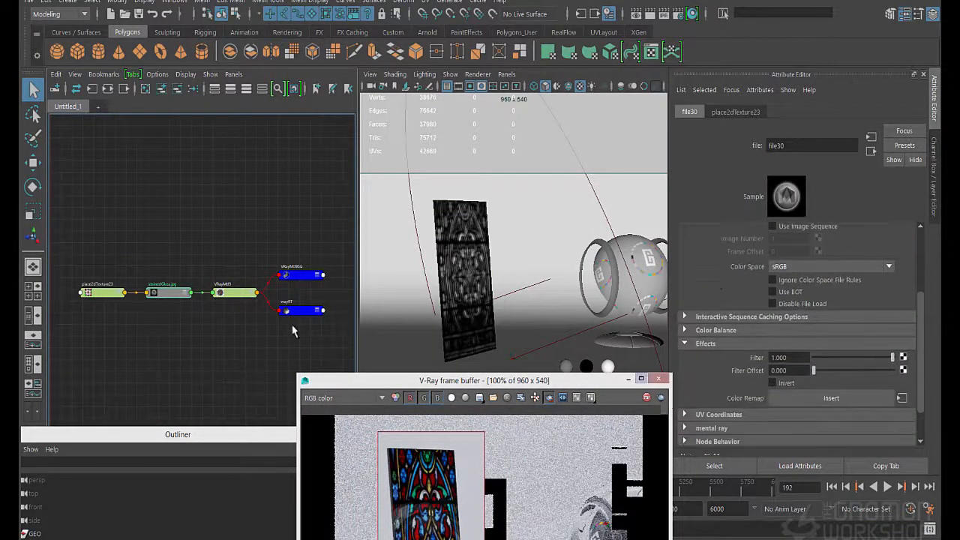
# Enable Affect Shadows in the refraction settings of VRayMtl9, check its bump settings and open its refraction file texture
pyautogui.click(237, 293)
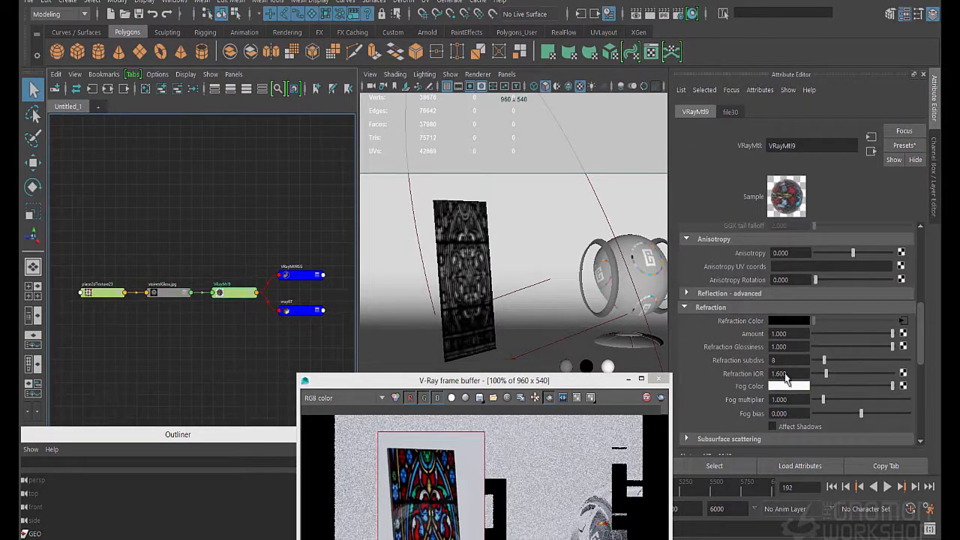
pyautogui.scroll(-3, 786, 382)
pyautogui.moveTo(531, 381); pyautogui.dragTo(470, 126)
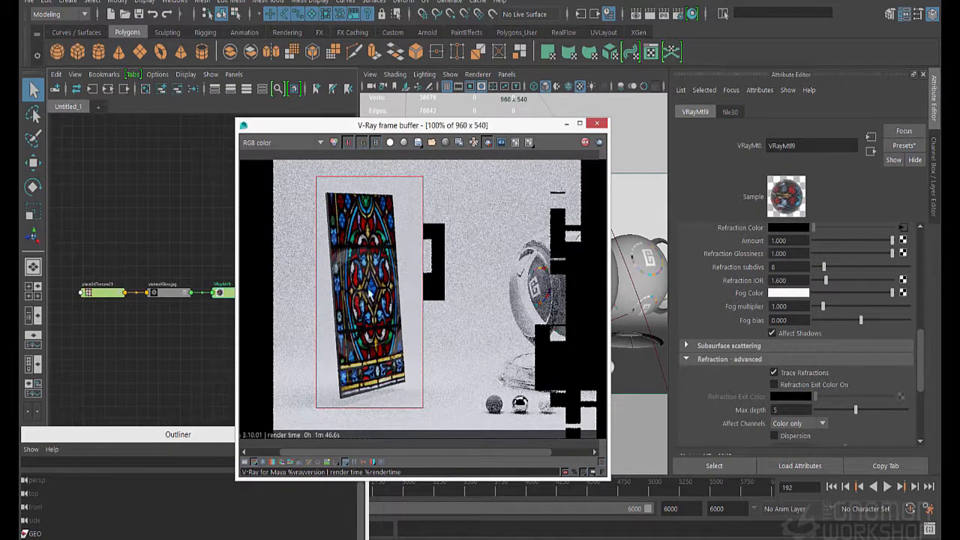
pyautogui.scroll(-3, 845, 405)
pyautogui.scroll(-3, 845, 405)
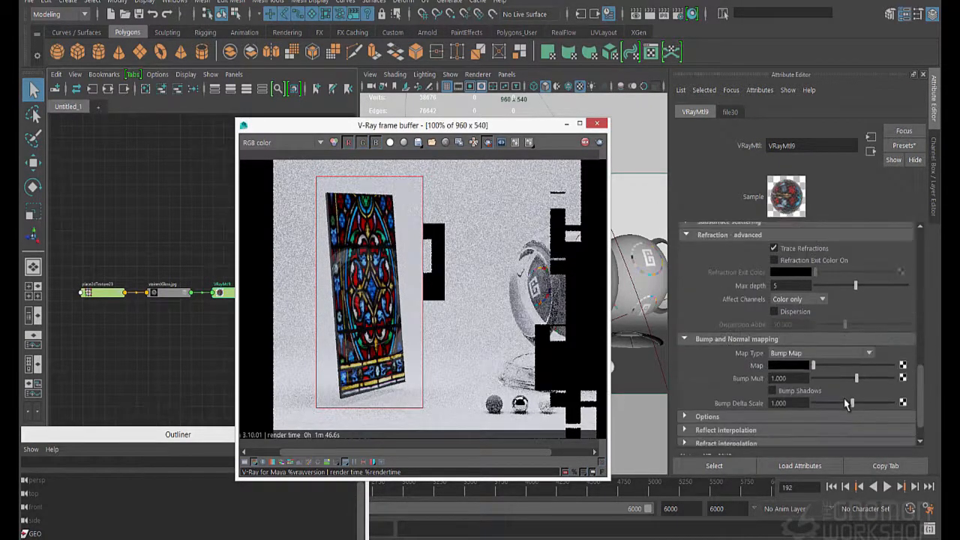
pyautogui.scroll(6, 848, 382)
pyautogui.click(903, 258)
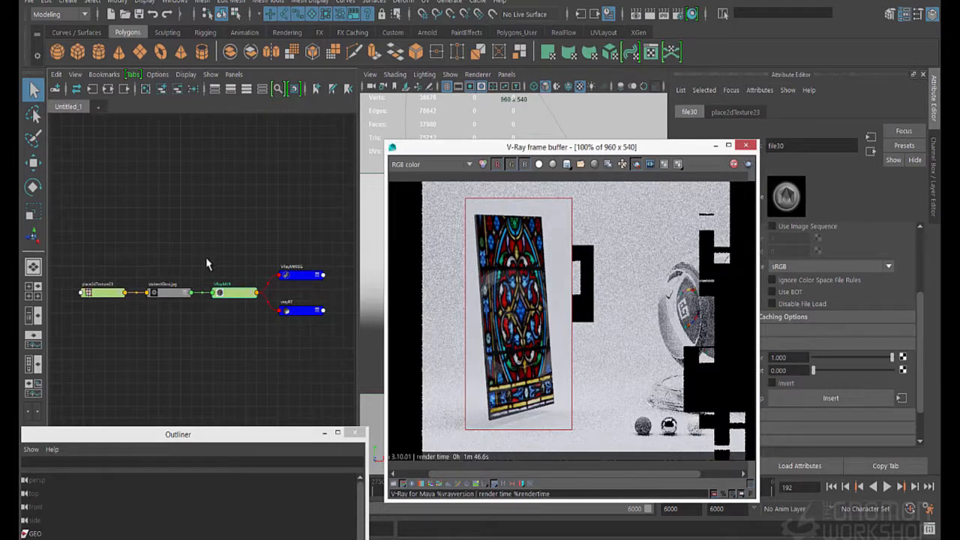
# Create a multiplyDivide node in the Node Editor below the VRayMtl9 network
pyautogui.click(225, 338)
pyautogui.press('Tab')
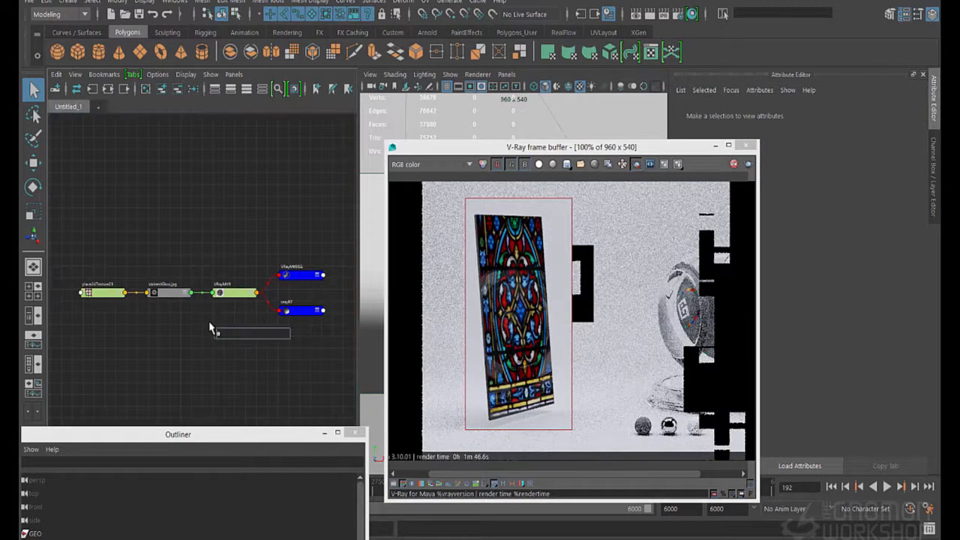
pyautogui.write('mult')
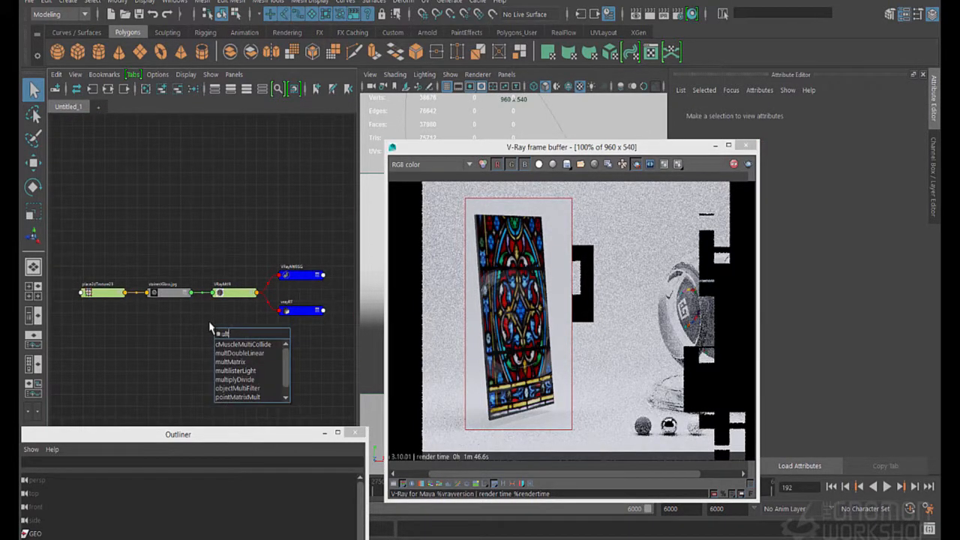
pyautogui.press('Down')
pyautogui.press('Down')
pyautogui.press('Down')
pyautogui.press('Down')
pyautogui.press('Down')
pyautogui.press('Return')
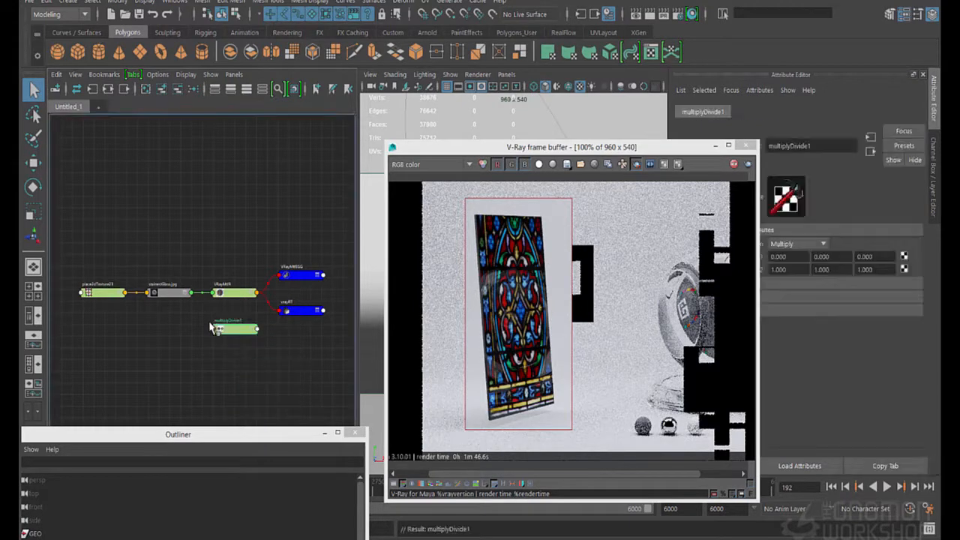
# Create a remapHsv node, placing it above VRayMtl9, and shift the multiplyDivide node down below the network
pyautogui.click(229, 356)
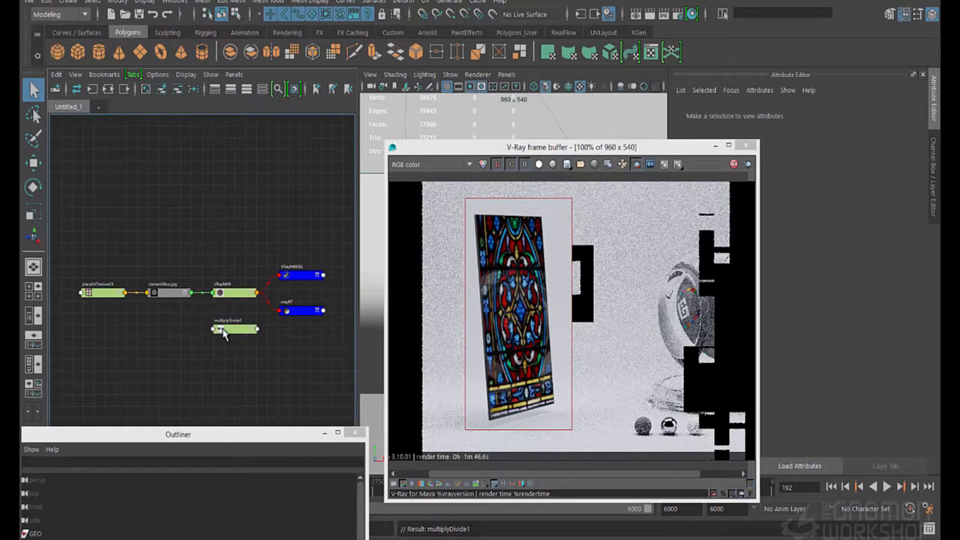
pyautogui.press('Tab')
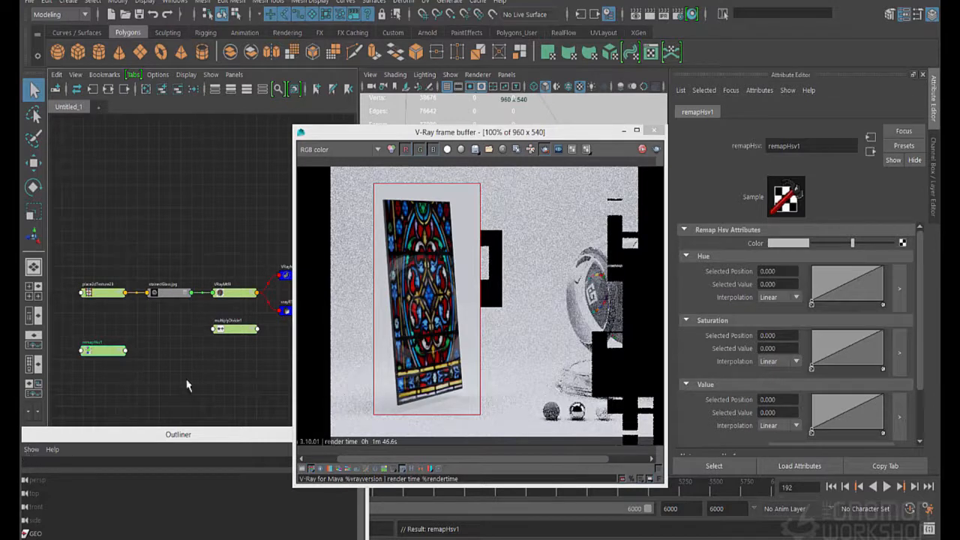
pyautogui.moveTo(105, 351); pyautogui.dragTo(220, 262)
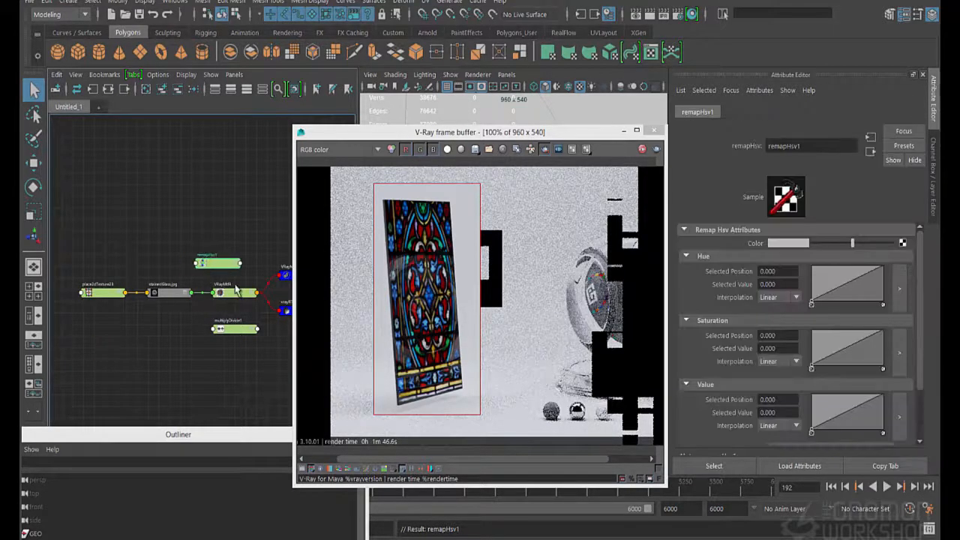
pyautogui.click(238, 334)
pyautogui.moveTo(238, 333); pyautogui.dragTo(193, 376)
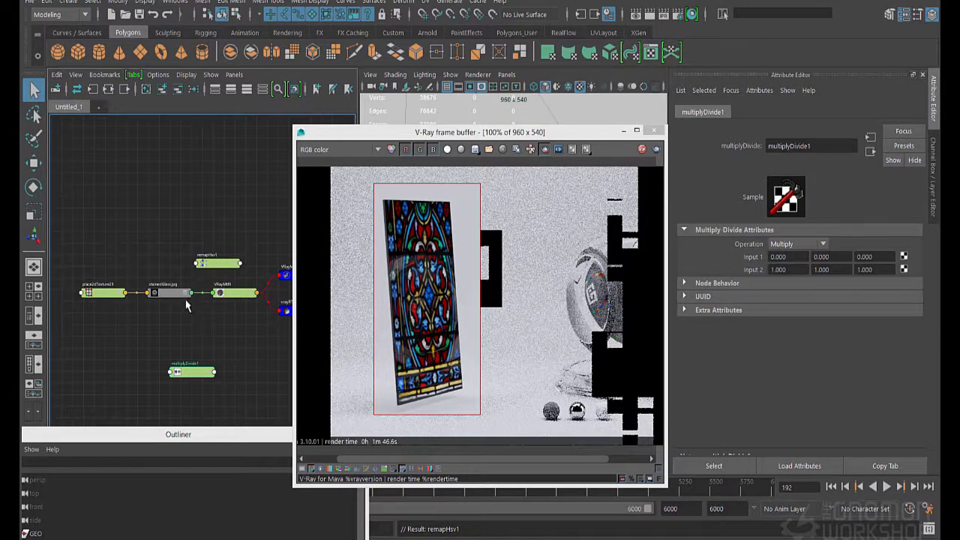
# Connect the stainedGlass file's color output to the Color of remapHsv1 and bring up the VRayMtl9 refraction settings
pyautogui.click(207, 270)
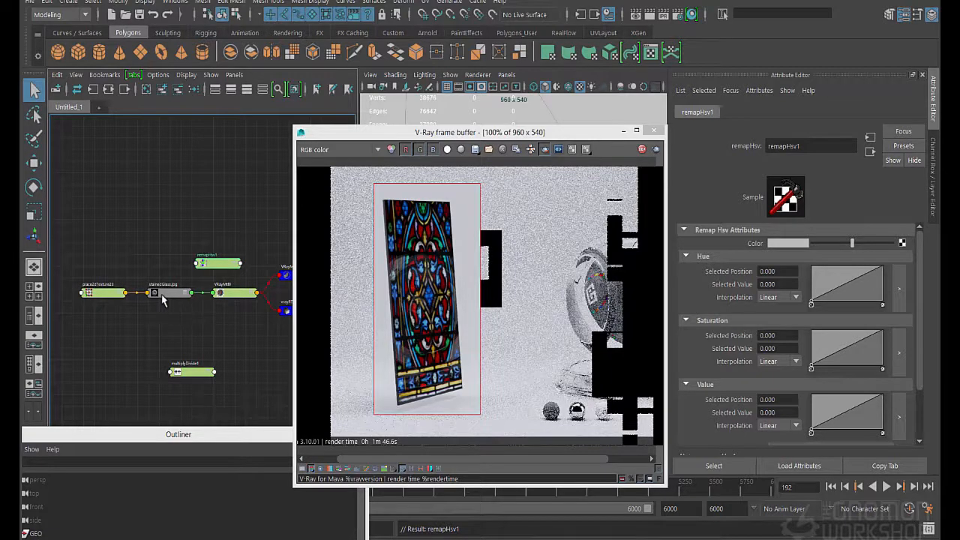
pyautogui.moveTo(163, 300); pyautogui.dragTo(754, 250, button='middle')
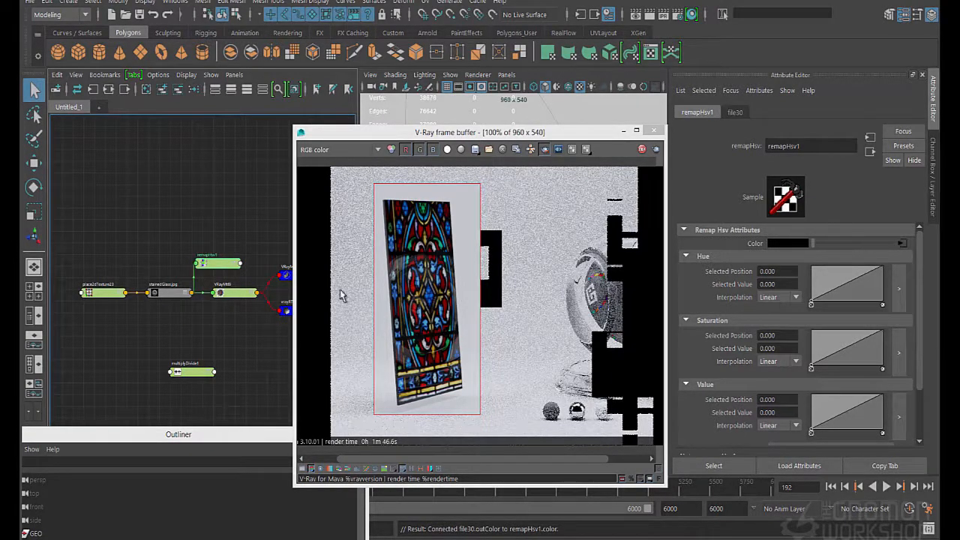
pyautogui.click(242, 294)
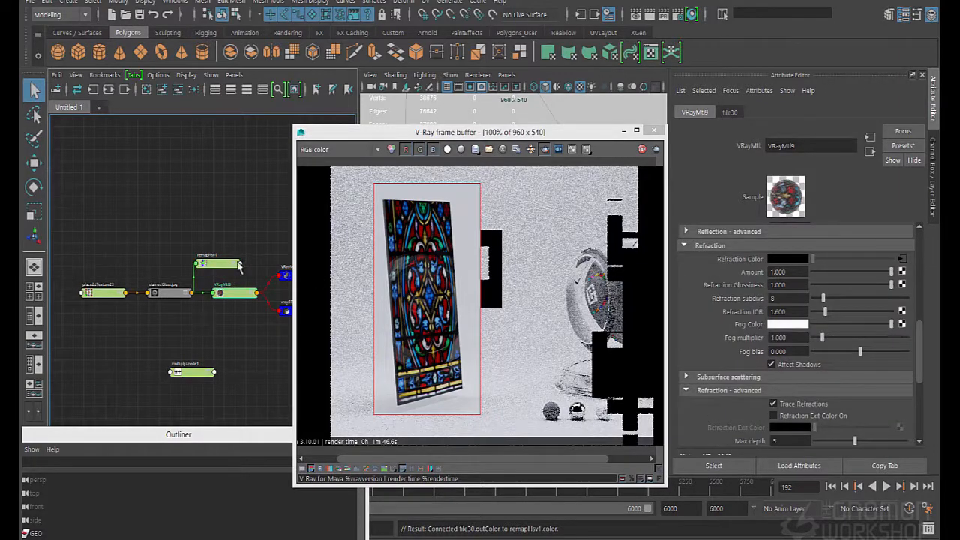
# Create a clamp node in the Node Editor above remapHsv1
pyautogui.rightClick(218, 259)
pyautogui.click(211, 233)
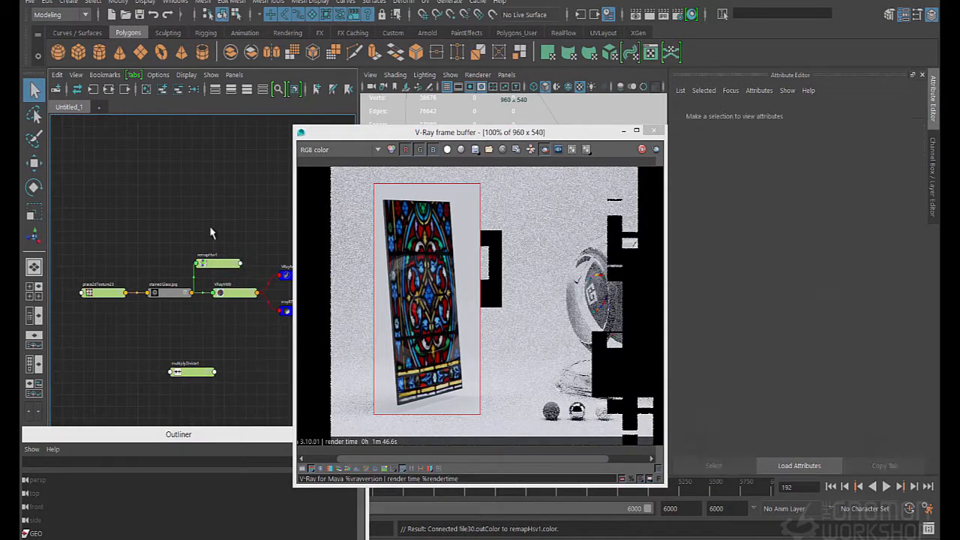
pyautogui.press('Tab')
pyautogui.write('ga')
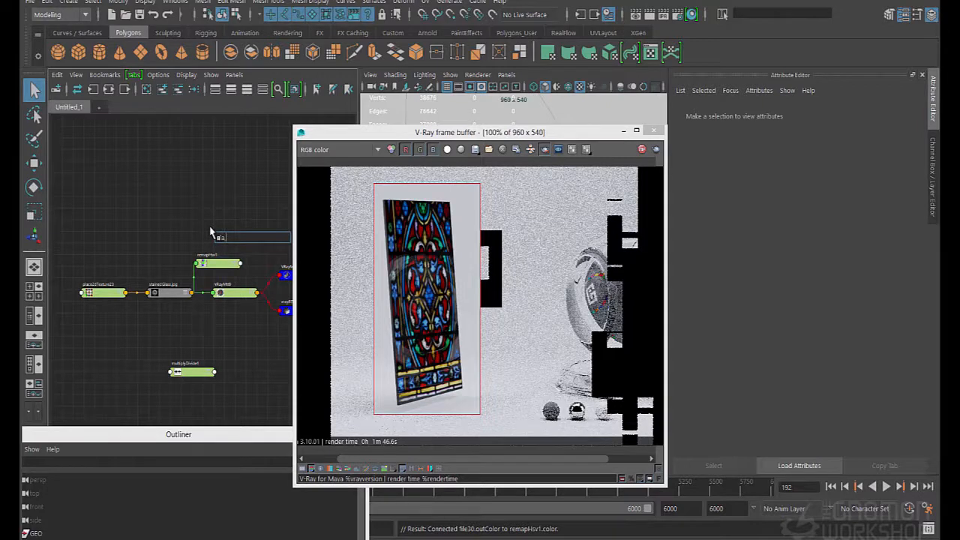
pyautogui.write(',m')
pyautogui.press('Down')
pyautogui.press('Return')
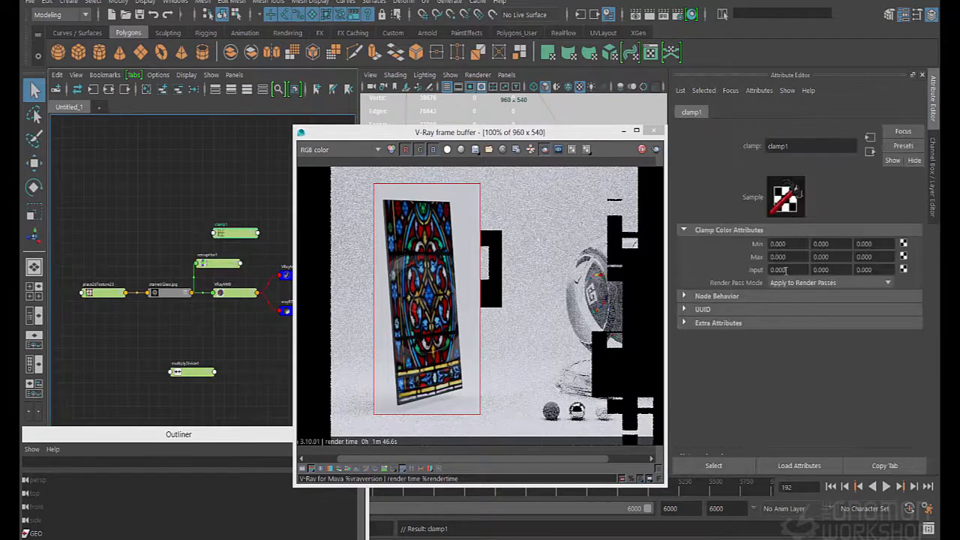
# Set all three Max values of clamp1 to 1
pyautogui.click(793, 258)
pyautogui.write('1')
pyautogui.press('Tab')
pyautogui.write('1')
pyautogui.press('Tab')
pyautogui.write('1')
pyautogui.press('Tab')
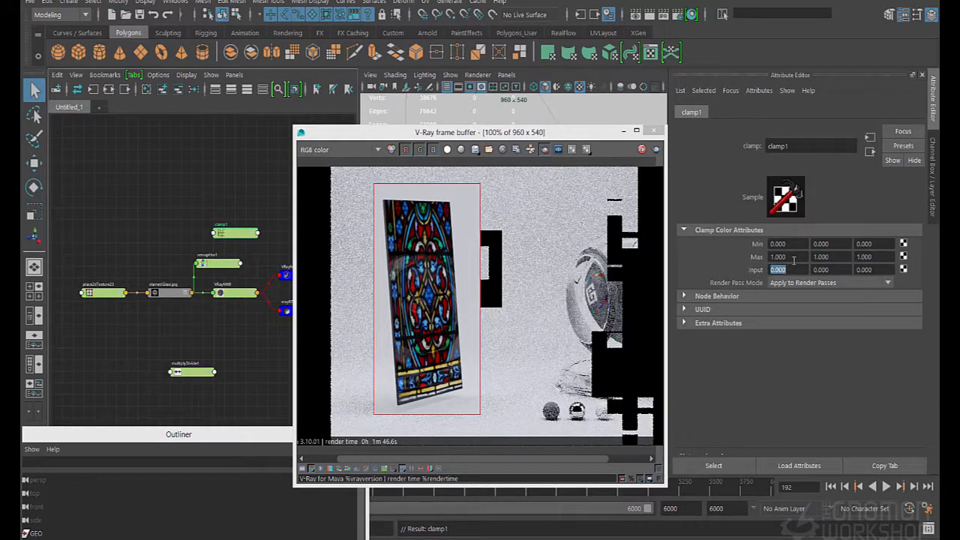
# Connect remapHsv1's color output to the Input of clamp1 and clamp1's output to the Refraction Color of VRayMtl9
pyautogui.click(241, 233)
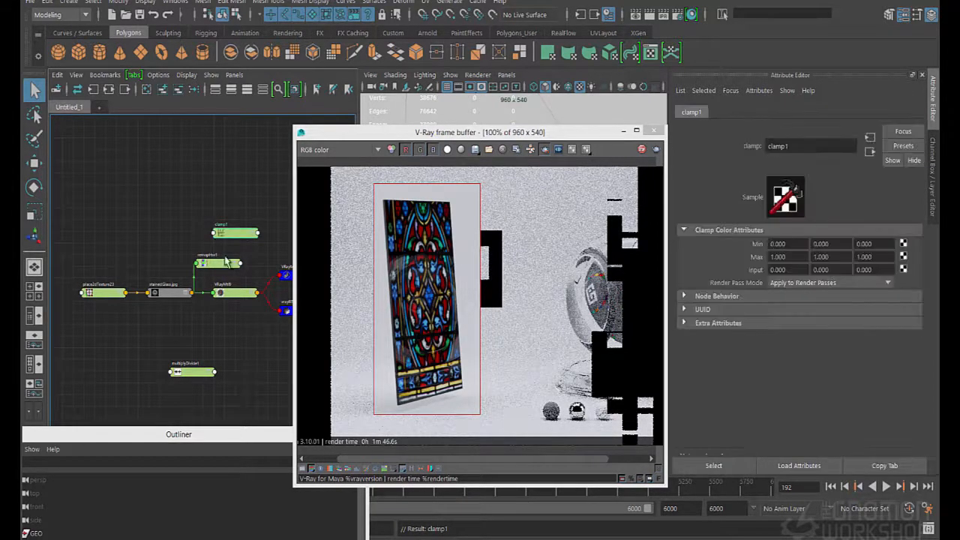
pyautogui.moveTo(218, 264); pyautogui.dragTo(756, 270, button='middle')
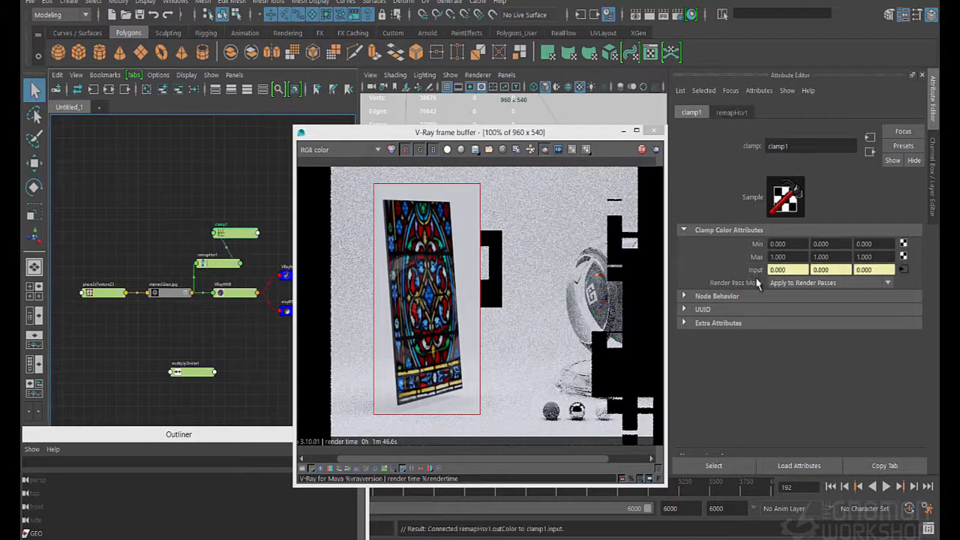
pyautogui.click(237, 293)
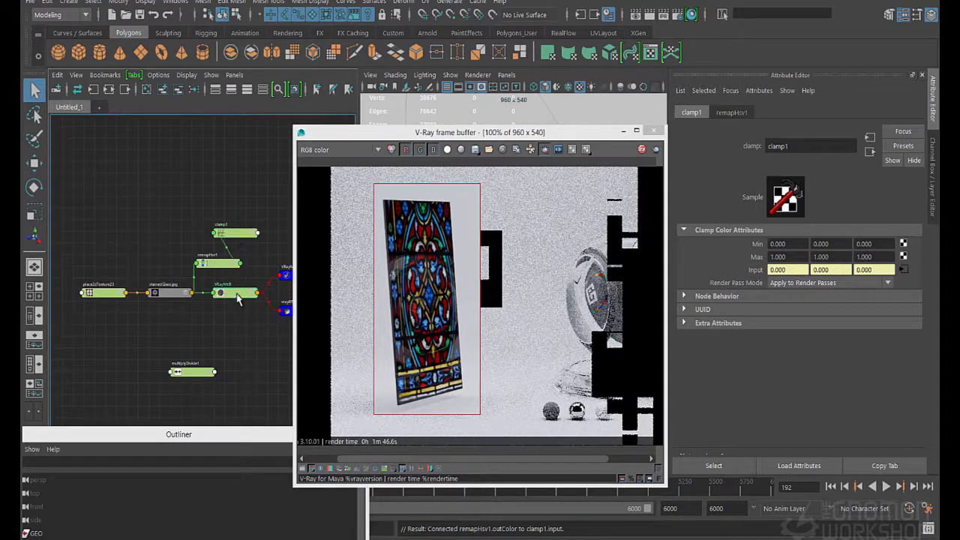
pyautogui.moveTo(237, 239); pyautogui.dragTo(748, 259, button='middle')
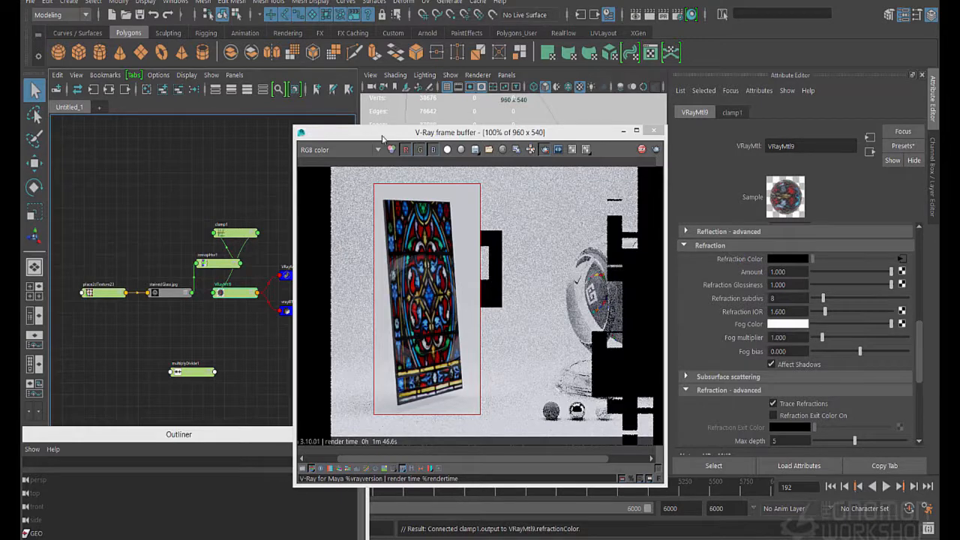
# Shift the upper end point of remapHsv1's Value curve to position 0.691 with value 1.000 to brighten the glass colors
pyautogui.click(218, 263)
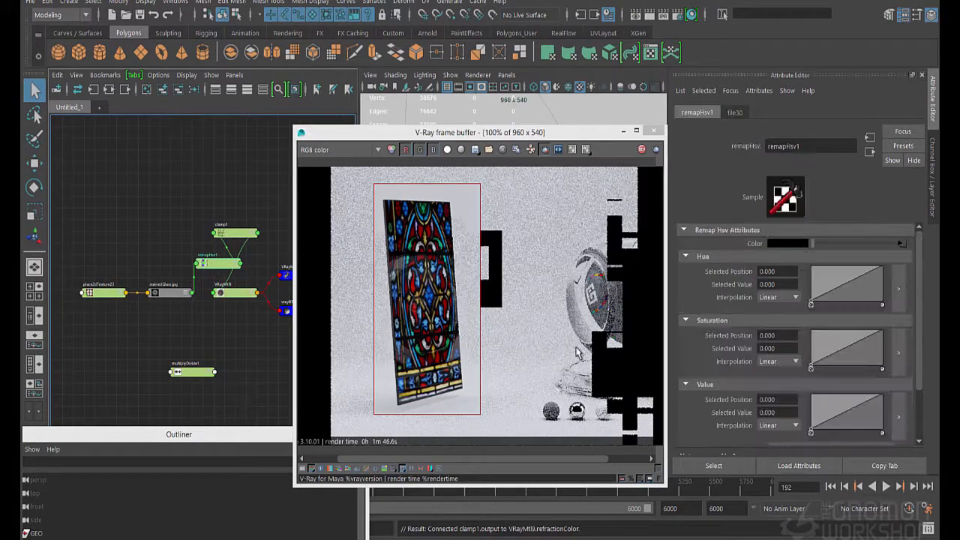
pyautogui.click(876, 394)
pyautogui.moveTo(877, 395); pyautogui.dragTo(843, 387)
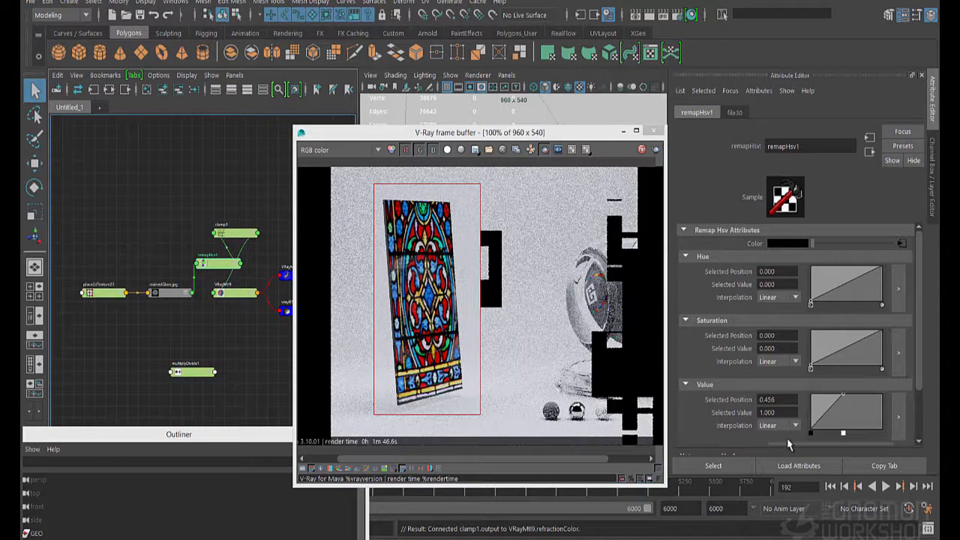
pyautogui.moveTo(844, 399); pyautogui.dragTo(861, 399)
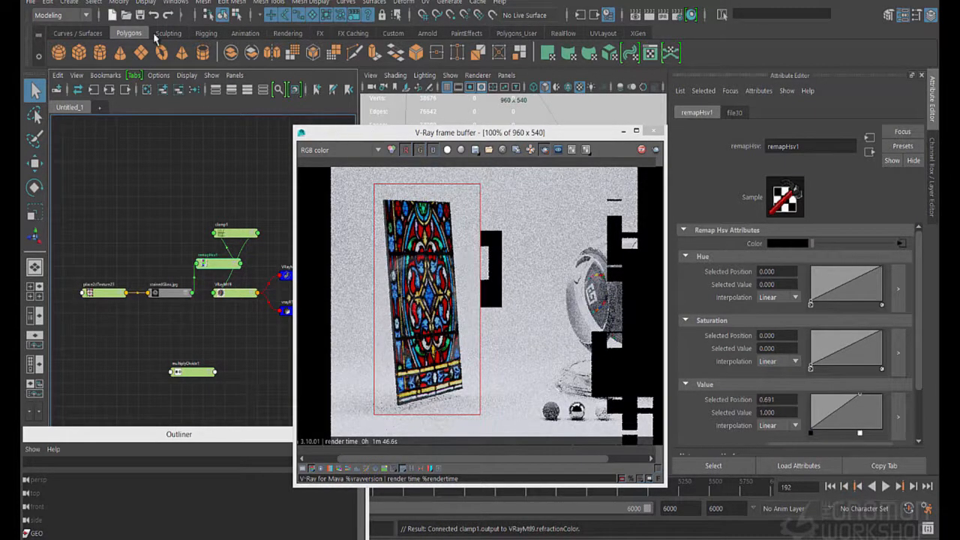
# Lower the stained-glass plane slightly toward the floor in the viewport and bring the render back into view
pyautogui.moveTo(359, 132); pyautogui.dragTo(354, 116)
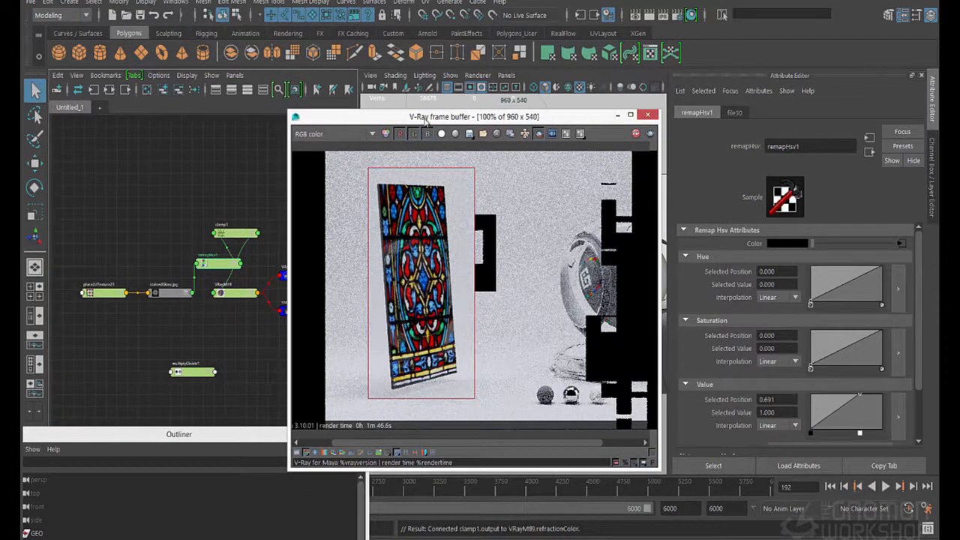
pyautogui.moveTo(423, 118); pyautogui.dragTo(439, 397)
pyautogui.click(482, 298)
pyautogui.press('w')
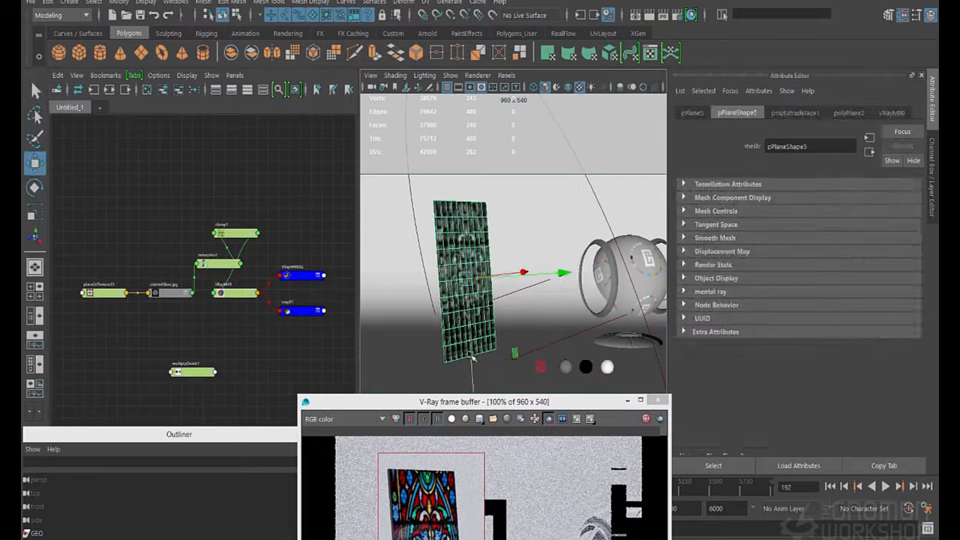
pyautogui.moveTo(469, 344)
pyautogui.mouseDown()
pyautogui.moveTo(474, 360)
pyautogui.moveTo(474, 349)
pyautogui.mouseUp()
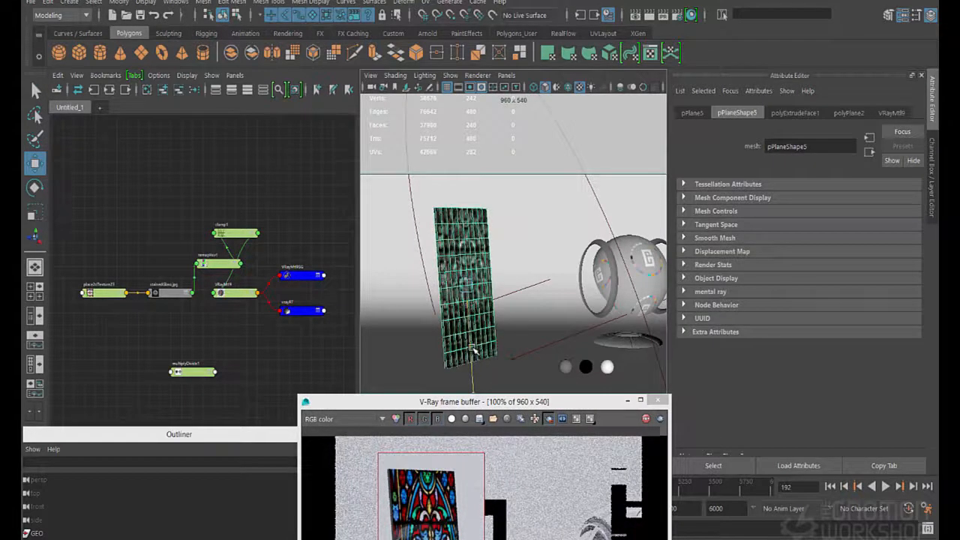
pyautogui.moveTo(449, 402); pyautogui.dragTo(209, 146)
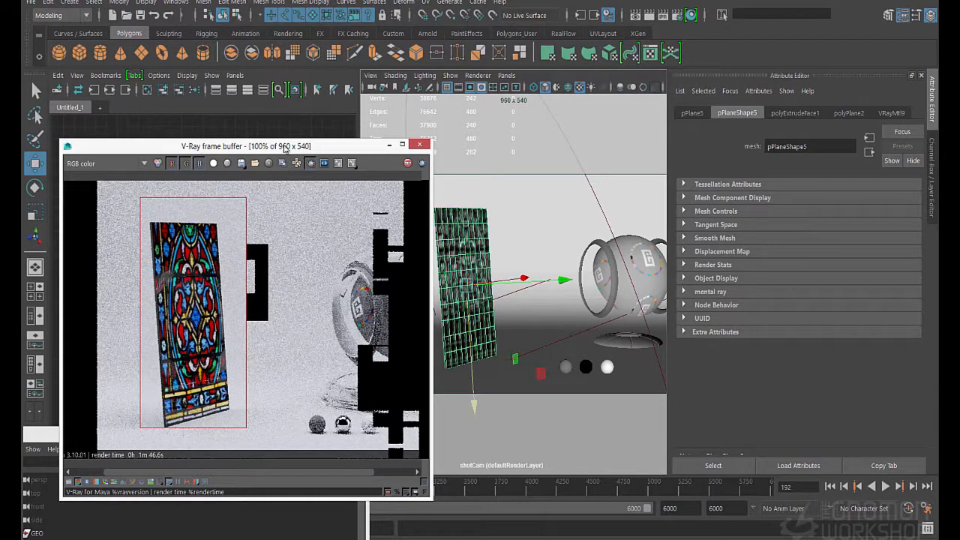
pyautogui.moveTo(298, 147); pyautogui.dragTo(463, 144)
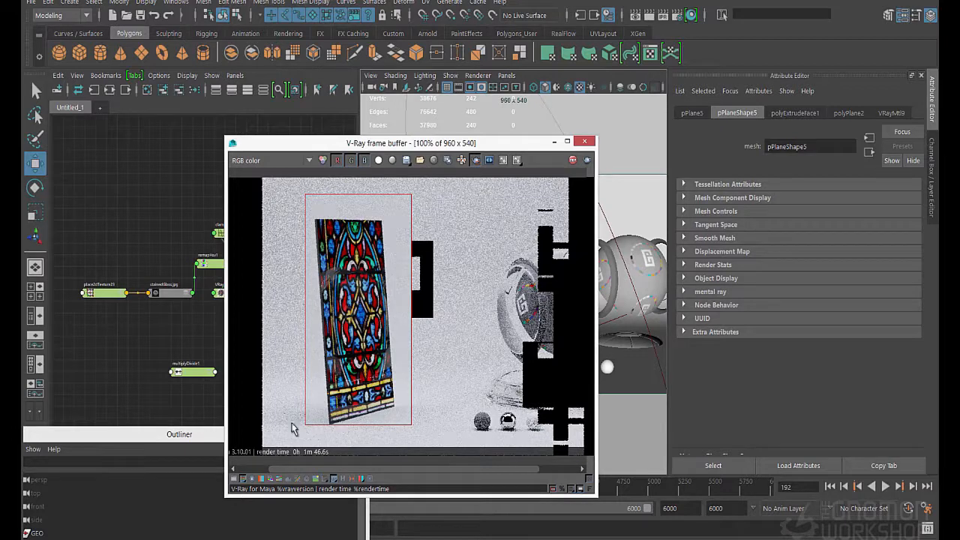
# Redraw the render region in the frame buffer so it covers the glass panel and the floor beside it
pyautogui.moveTo(254, 433); pyautogui.dragTo(341, 396)
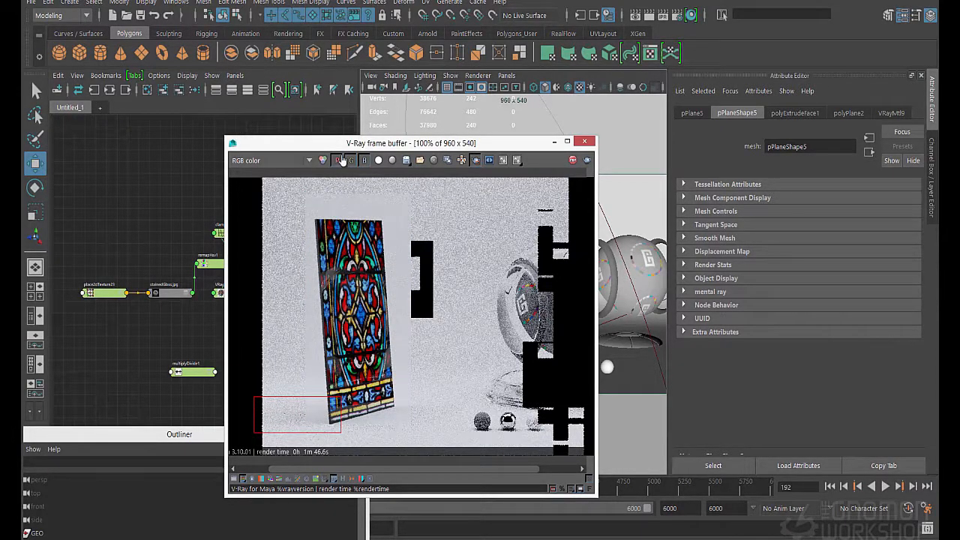
pyautogui.moveTo(342, 144); pyautogui.dragTo(352, 160)
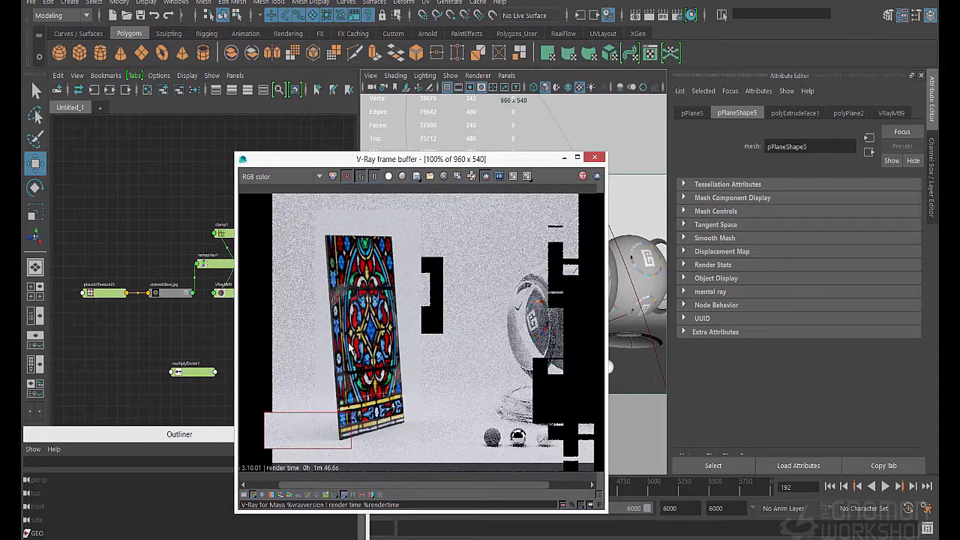
pyautogui.moveTo(414, 230); pyautogui.dragTo(250, 450)
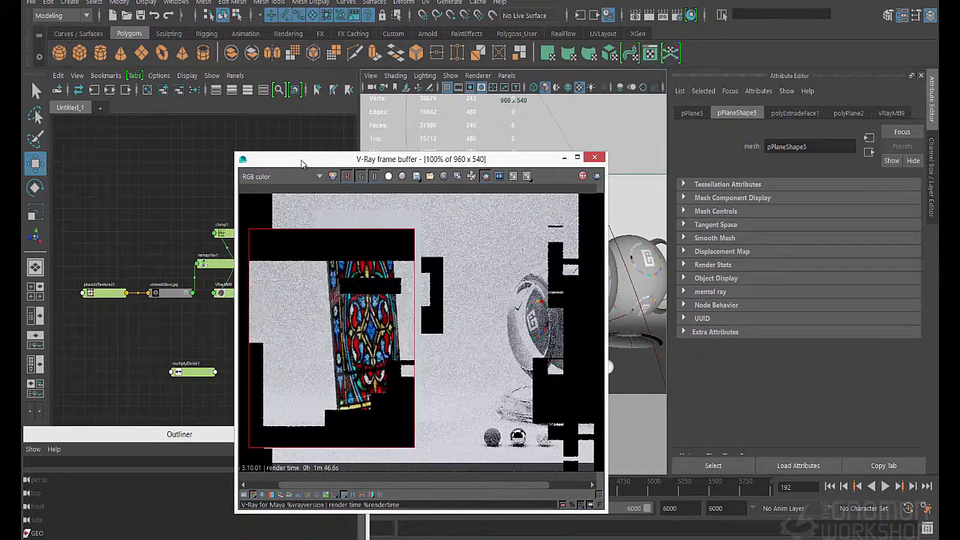
# Create a polygon sphere and place it behind the stained glass at Translate X -9.823, Y 17.358, Z -13.266
pyautogui.moveTo(302, 164); pyautogui.dragTo(252, 365)
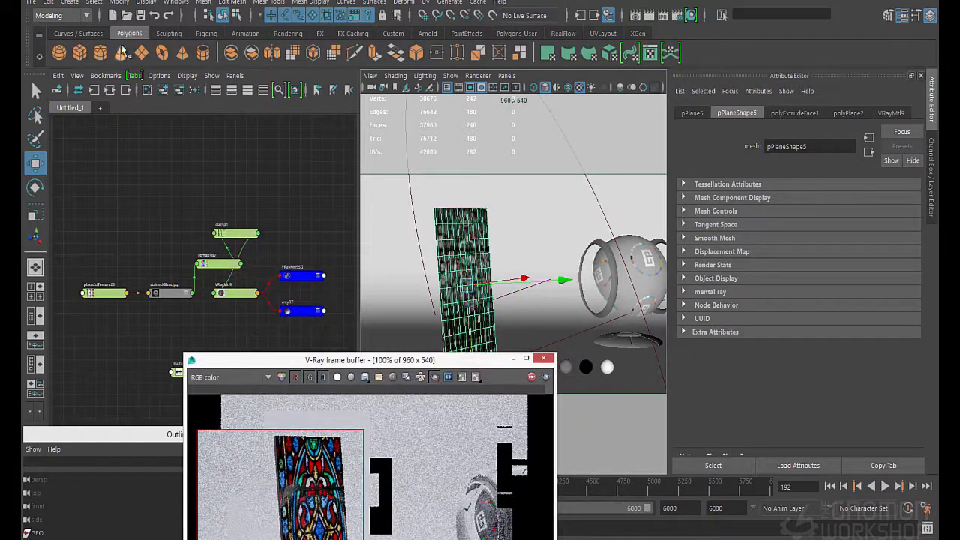
pyautogui.click(60, 54)
pyautogui.moveTo(504, 360); pyautogui.dragTo(463, 432)
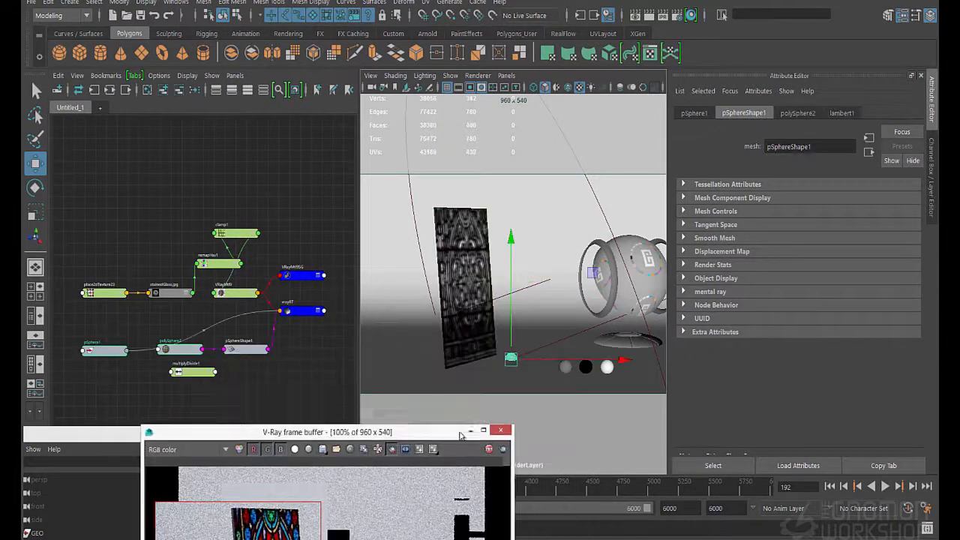
pyautogui.moveTo(513, 344)
pyautogui.mouseDown()
pyautogui.moveTo(515, 269)
pyautogui.moveTo(512, 299)
pyautogui.moveTo(475, 289)
pyautogui.mouseUp()
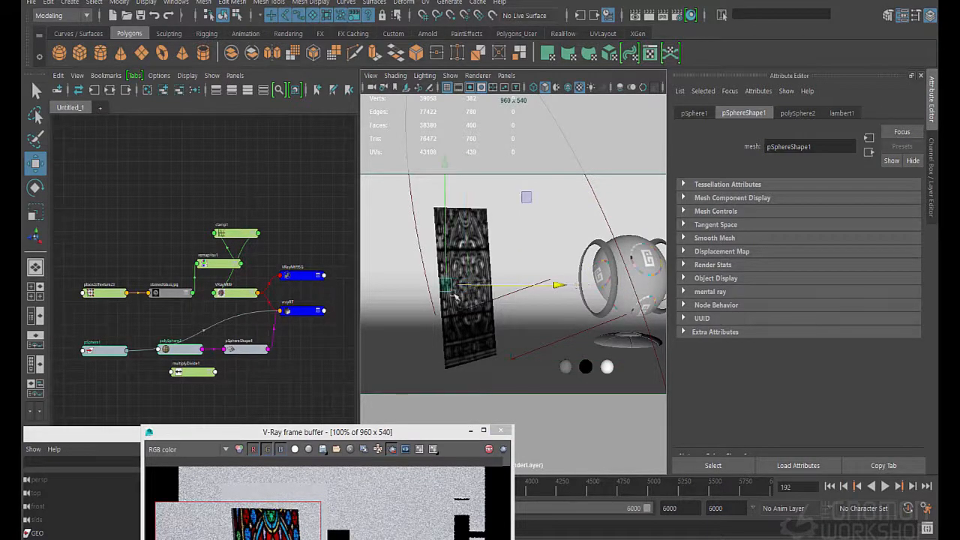
pyautogui.click(931, 158)
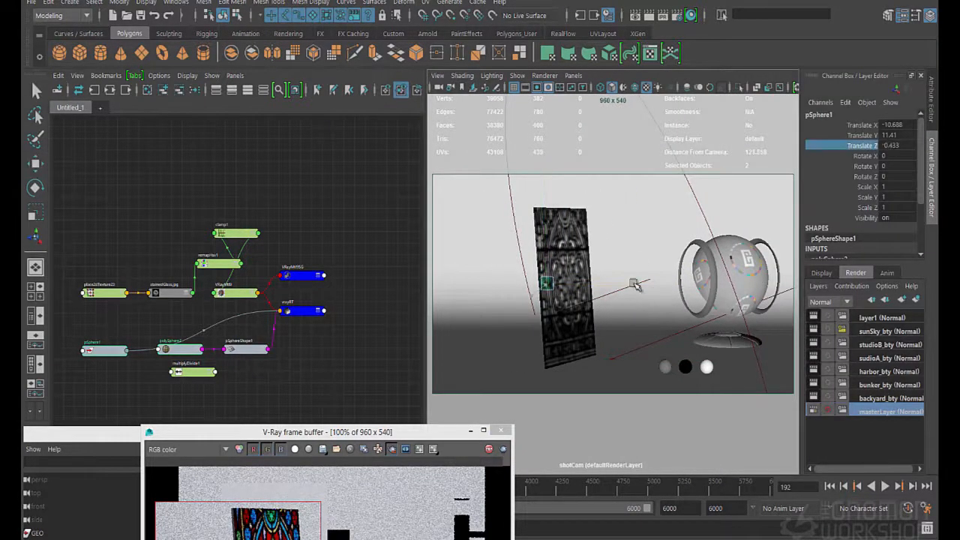
pyautogui.moveTo(645, 226); pyautogui.dragTo(642, 226, button='middle')
pyautogui.moveTo(382, 433); pyautogui.dragTo(409, 248)
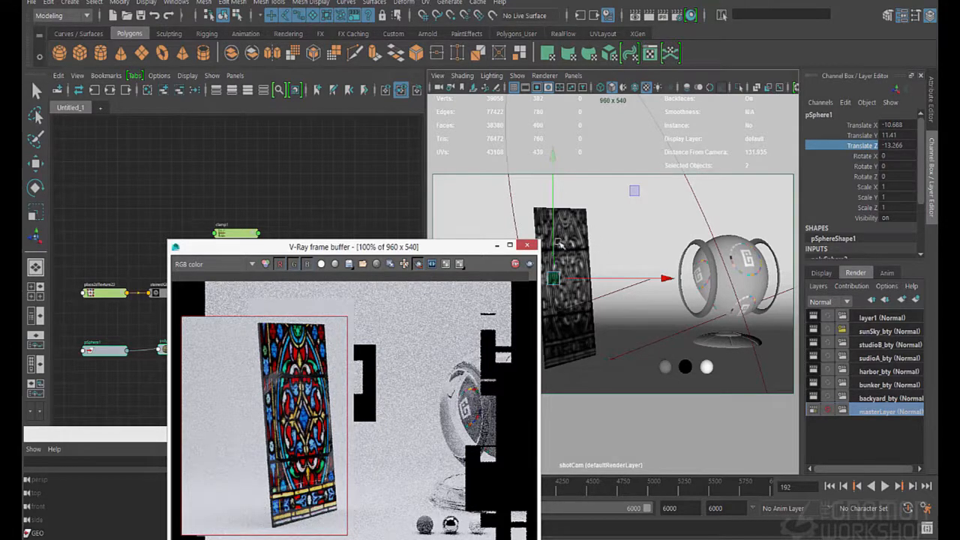
pyautogui.moveTo(554, 242); pyautogui.dragTo(583, 241)
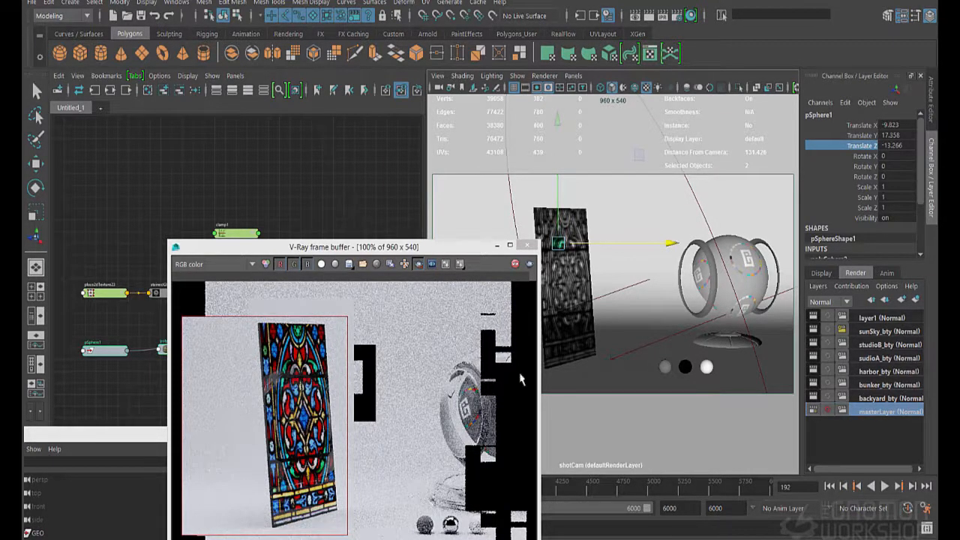
# Lower the Refraction Glossiness of the glass plane's VRayMtl9 to 0.713
pyautogui.click(549, 252)
pyautogui.hotkey('ctrl', 'a')
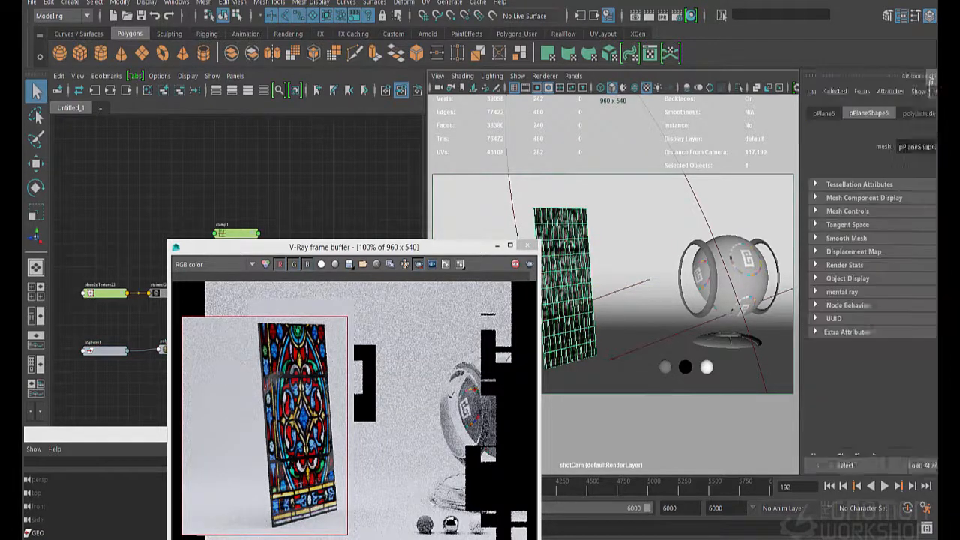
pyautogui.click(890, 113)
pyautogui.scroll(-2, 801, 336)
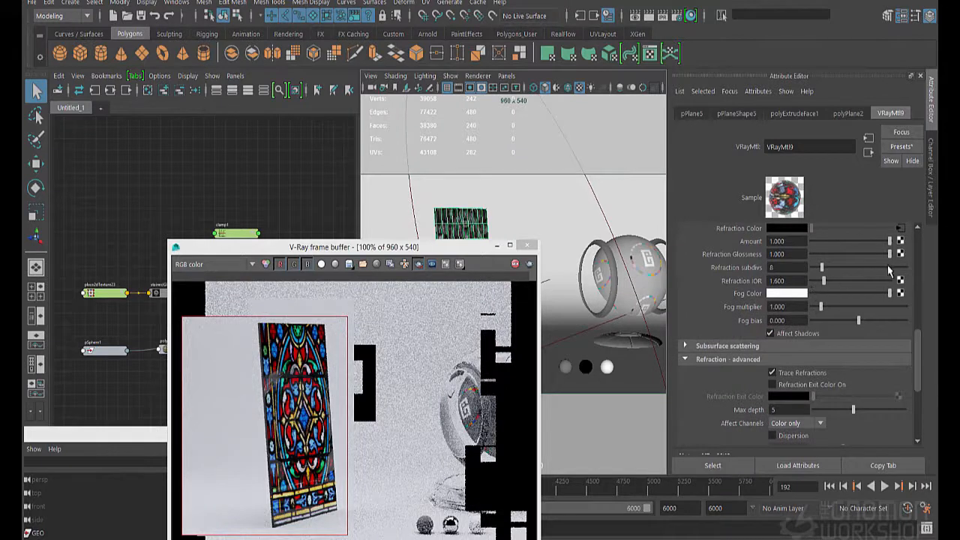
pyautogui.moveTo(890, 255); pyautogui.dragTo(868, 256)
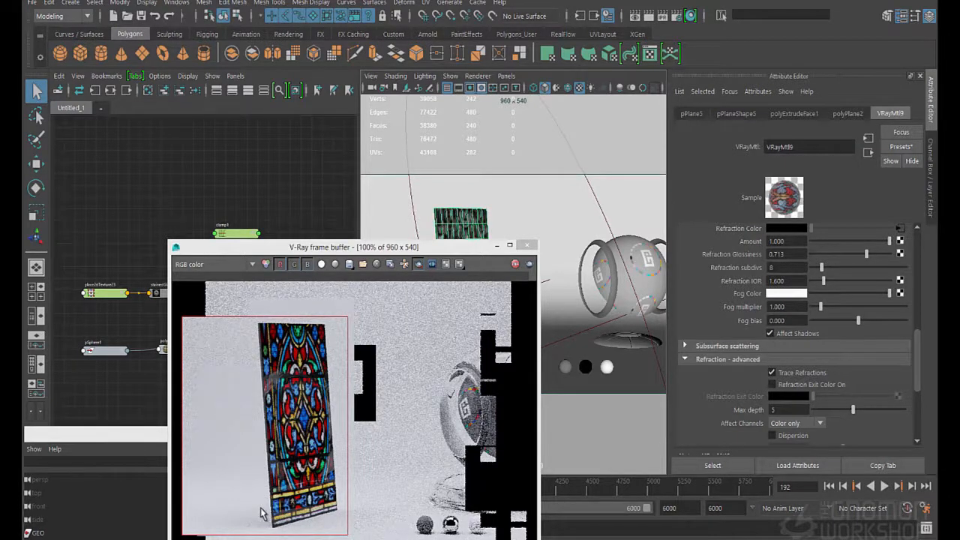
# Connect the stainedGlass file texture to the bump Map of VRayMtl9
pyautogui.moveTo(327, 250); pyautogui.dragTo(391, 238)
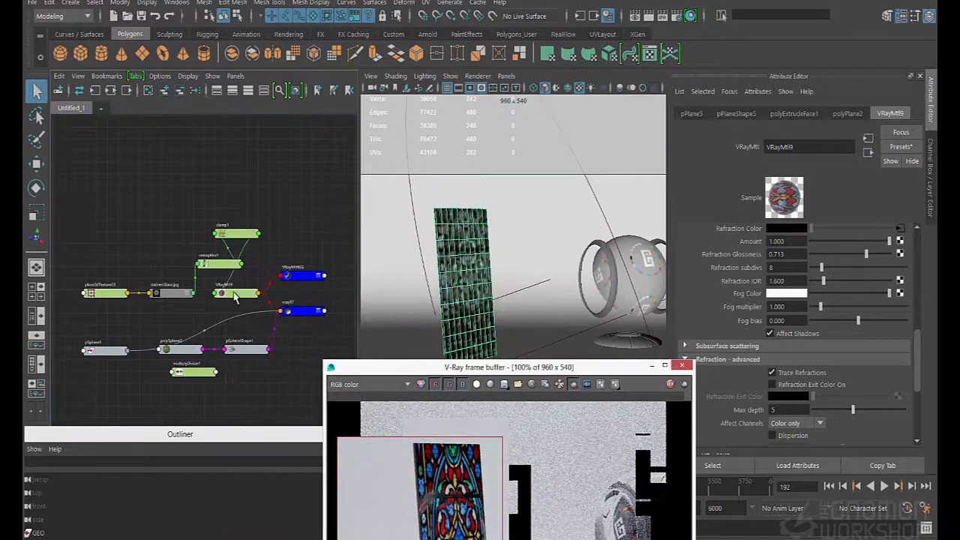
pyautogui.click(235, 297)
pyautogui.scroll(-4, 717, 397)
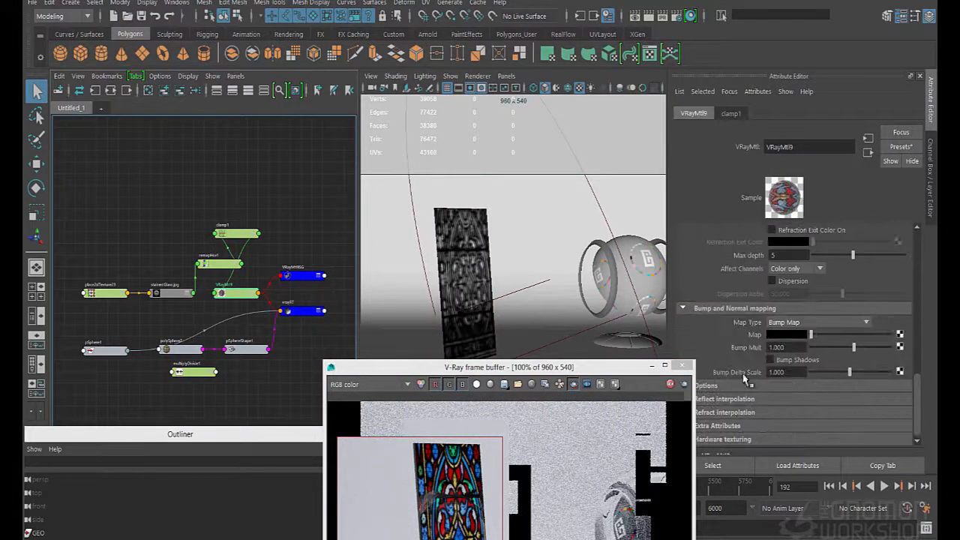
pyautogui.moveTo(166, 296); pyautogui.dragTo(761, 337, button='middle')
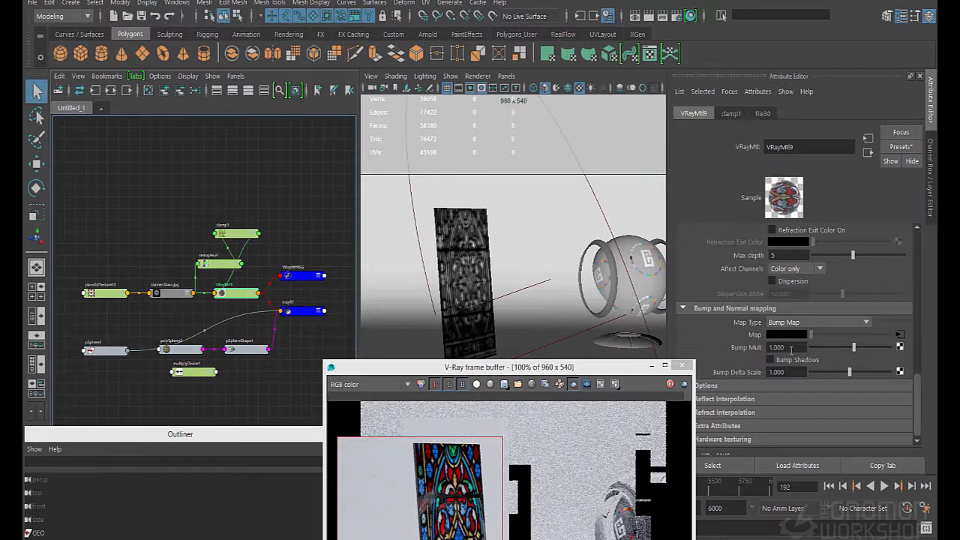
# Set the Bump Mult of VRayMtl9 to -0.25
pyautogui.doubleClick(791, 349)
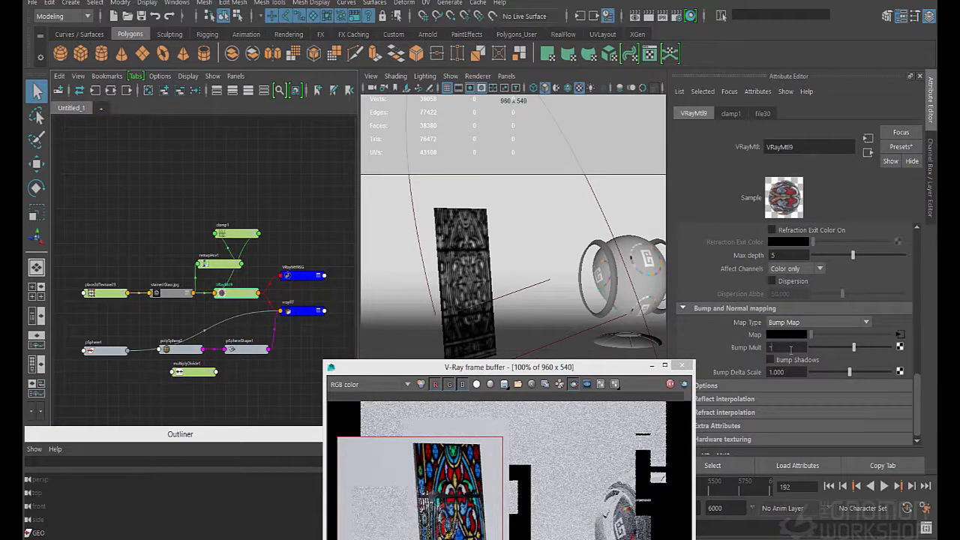
pyautogui.write('0.25')
pyautogui.press('Return')
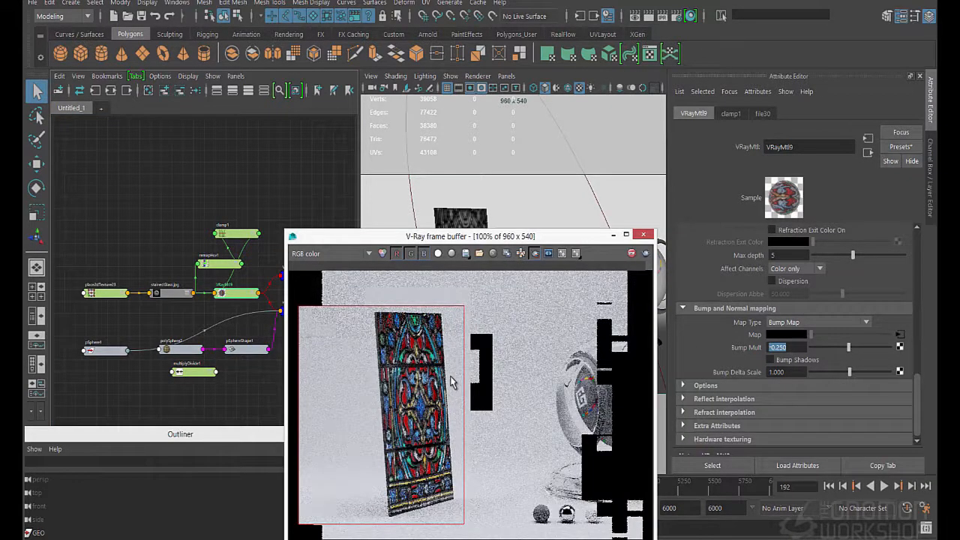
# Soften the inverted bump on VRayMtl9 by setting Bump Mult to -0.05
pyautogui.doubleClick(789, 347)
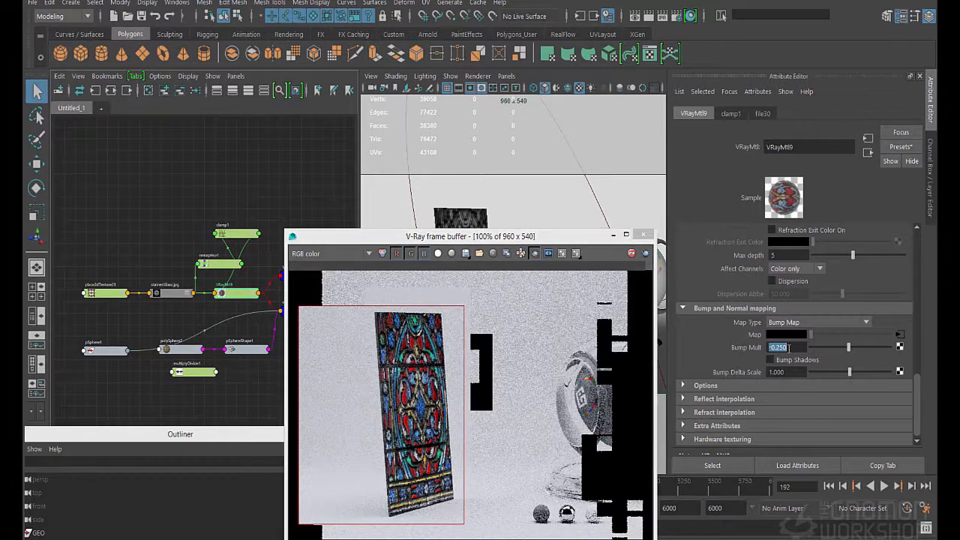
pyautogui.write('-0.05')
pyautogui.press('Return')
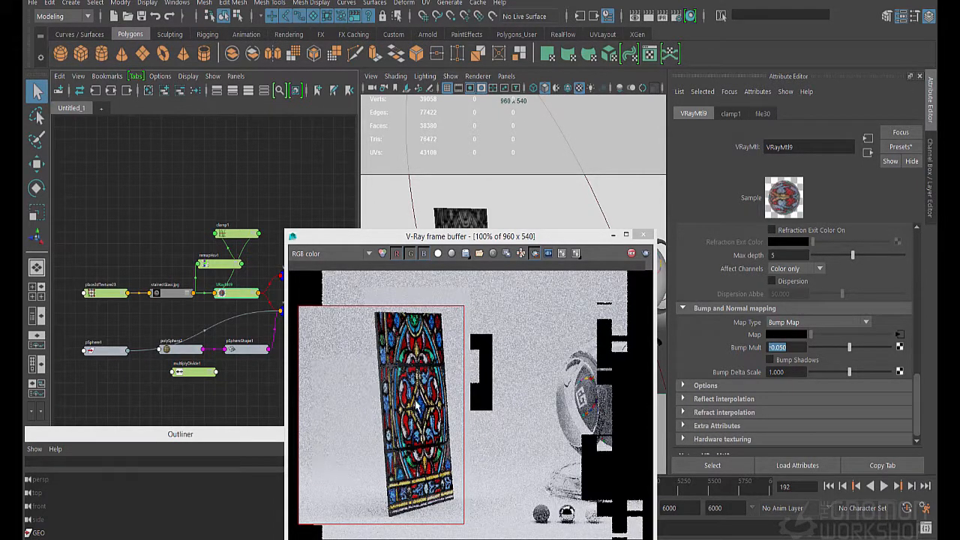
# Set VRayMtl9's Bump Mult to -0.010 and move the upper point of remapHsv1's Value curve to position 0.497
pyautogui.scroll(1, 405, 408)
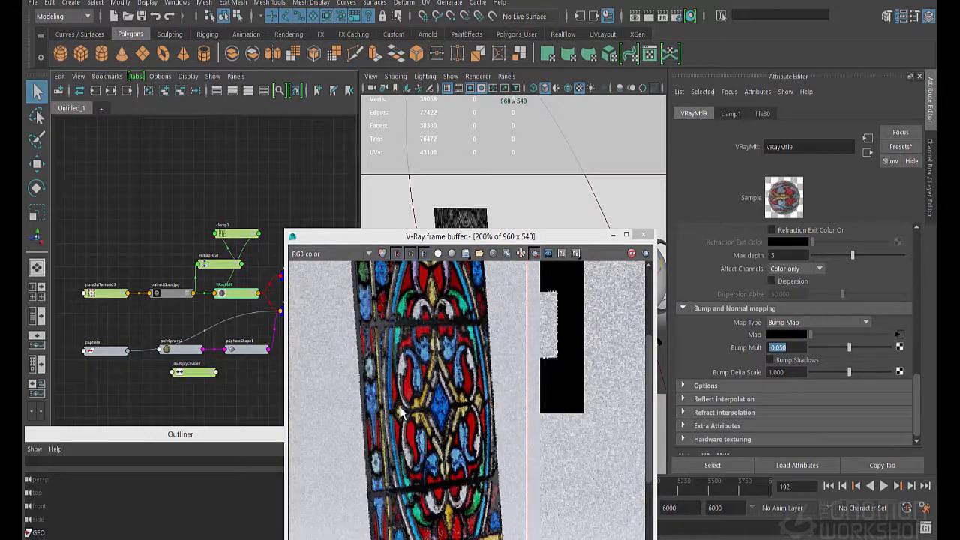
pyautogui.scroll(-1, 401, 411)
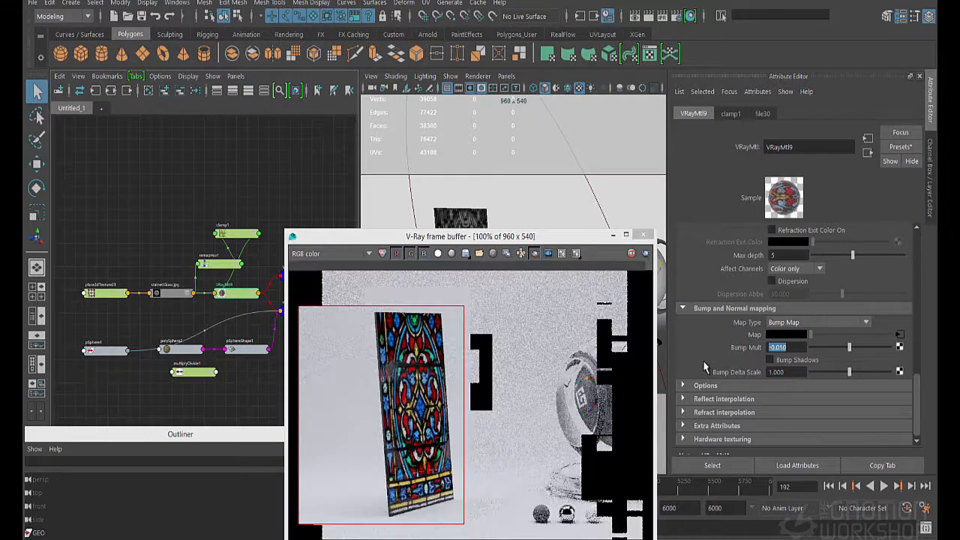
pyautogui.click(214, 269)
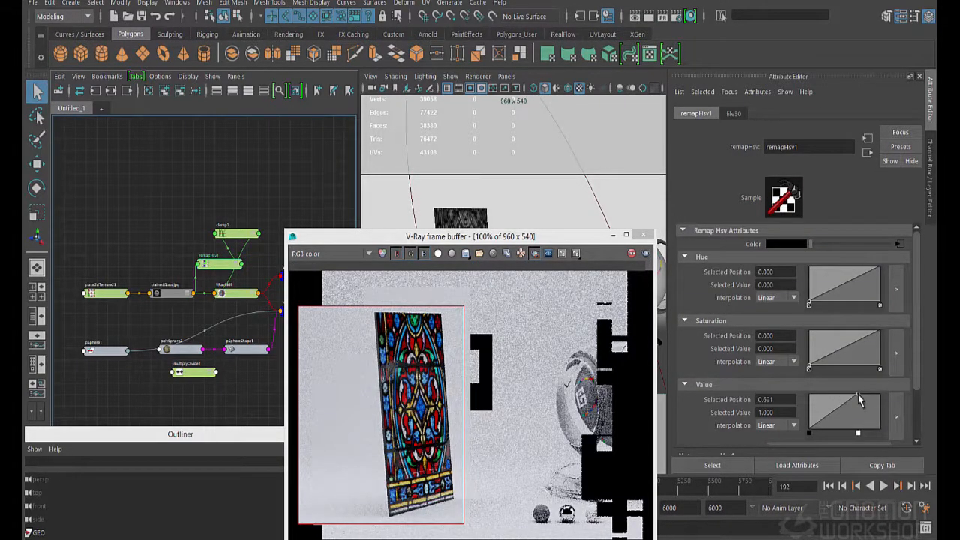
pyautogui.moveTo(860, 401); pyautogui.dragTo(846, 395)
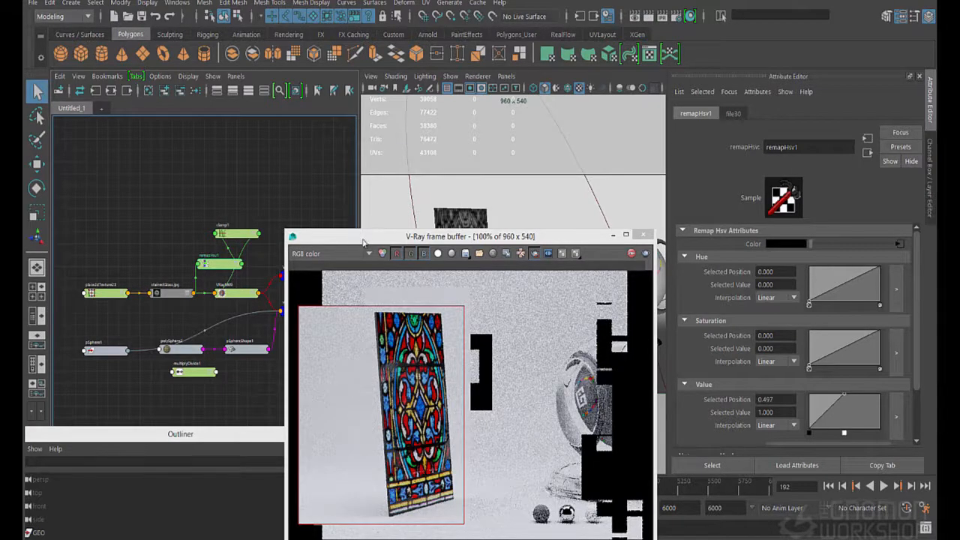
pyautogui.moveTo(347, 236); pyautogui.dragTo(260, 160)
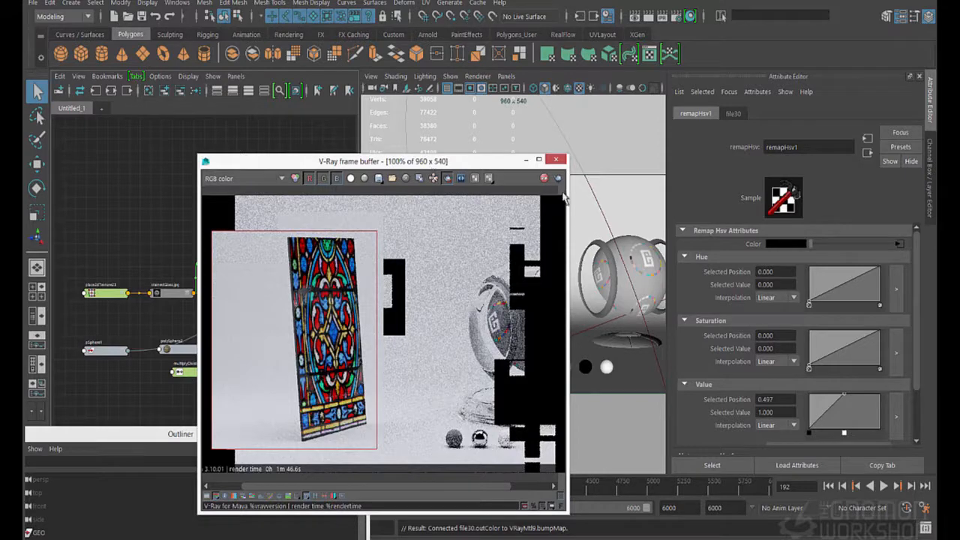
pyautogui.click(898, 272)
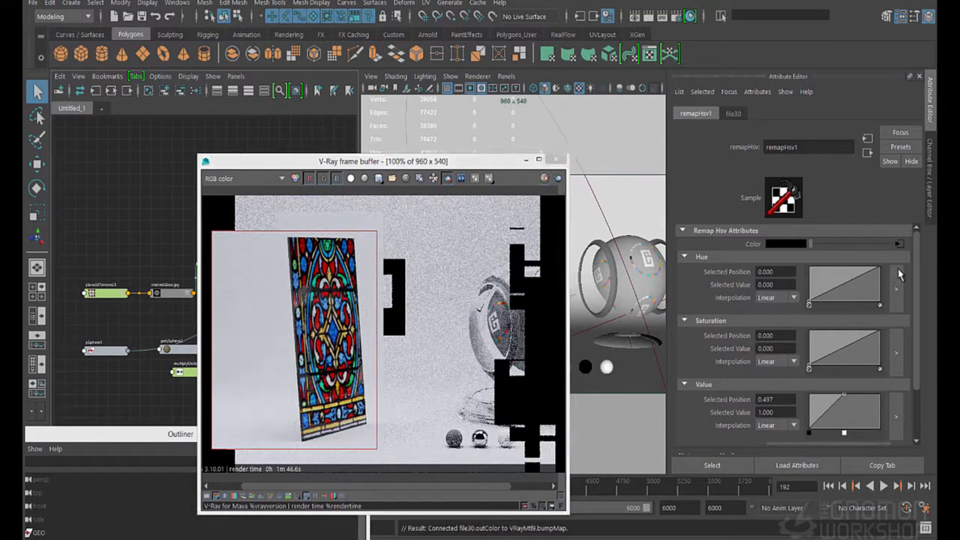
pyautogui.hotkey('ctrl', 'a')
pyautogui.click(868, 319)
pyautogui.rightClick(870, 323)
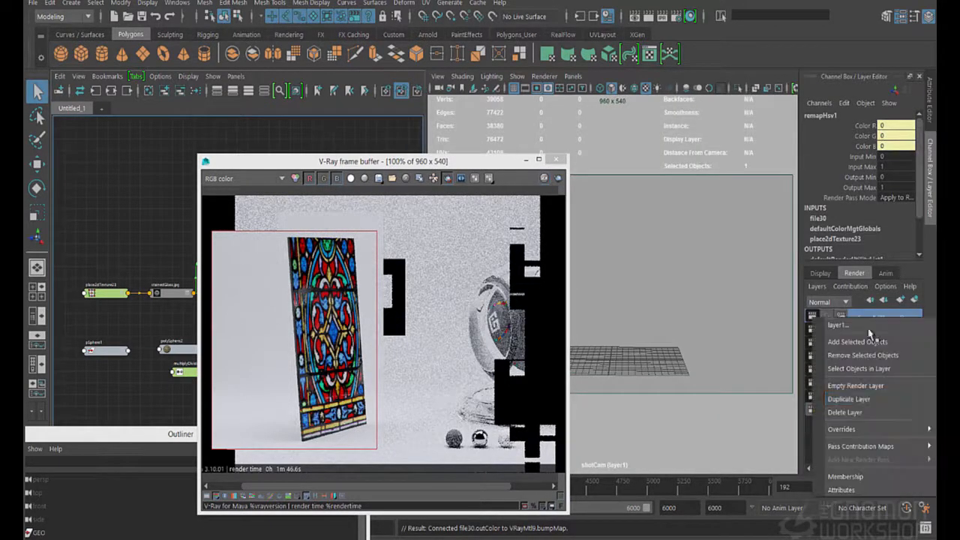
pyautogui.click(861, 411)
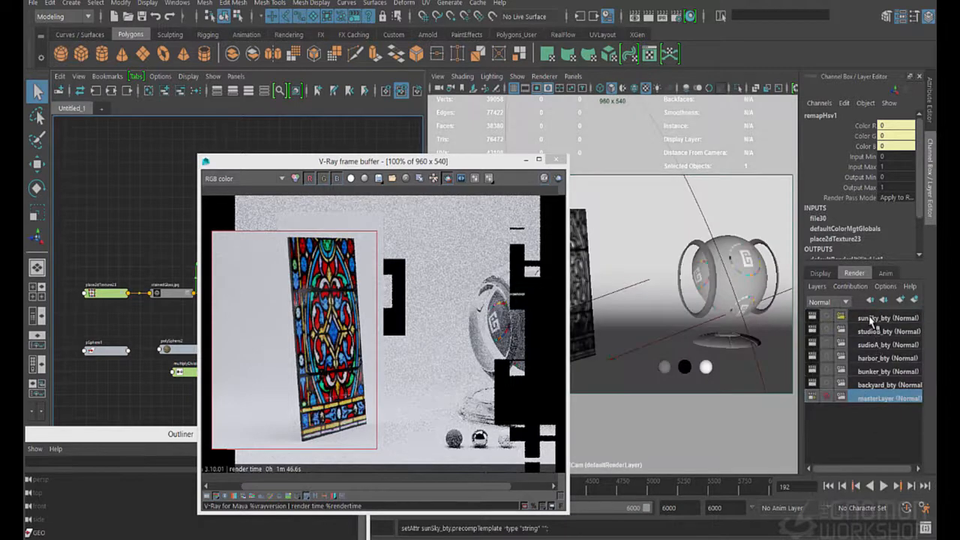
# Make the sunSky_bty render layer active and add the stained-glass plane to it
pyautogui.click(870, 320)
pyautogui.rightClick(870, 320)
pyautogui.click(874, 341)
pyautogui.moveTo(450, 163); pyautogui.dragTo(335, 170)
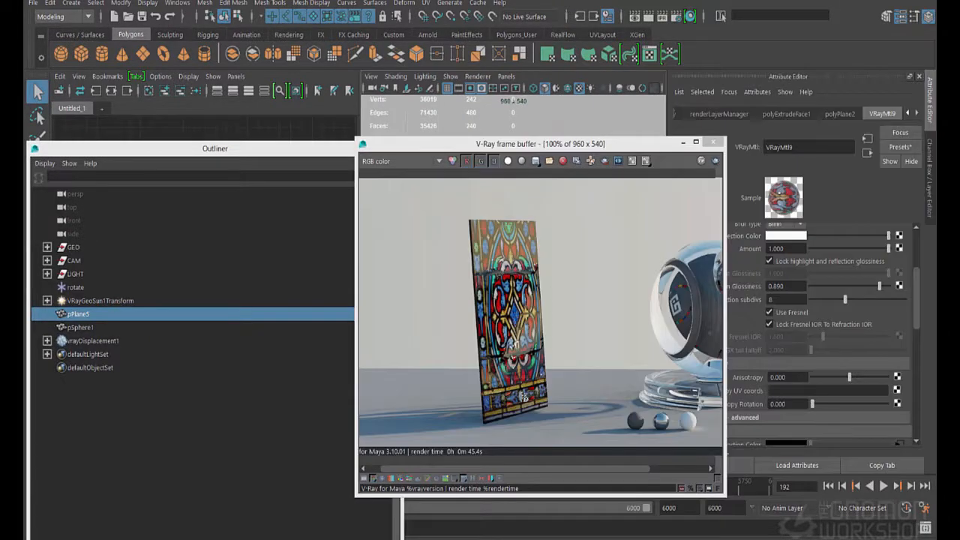
# Examine the specular and reflect render elements of the stained-glass plane in the sun and sky render
pyautogui.click(524, 400)
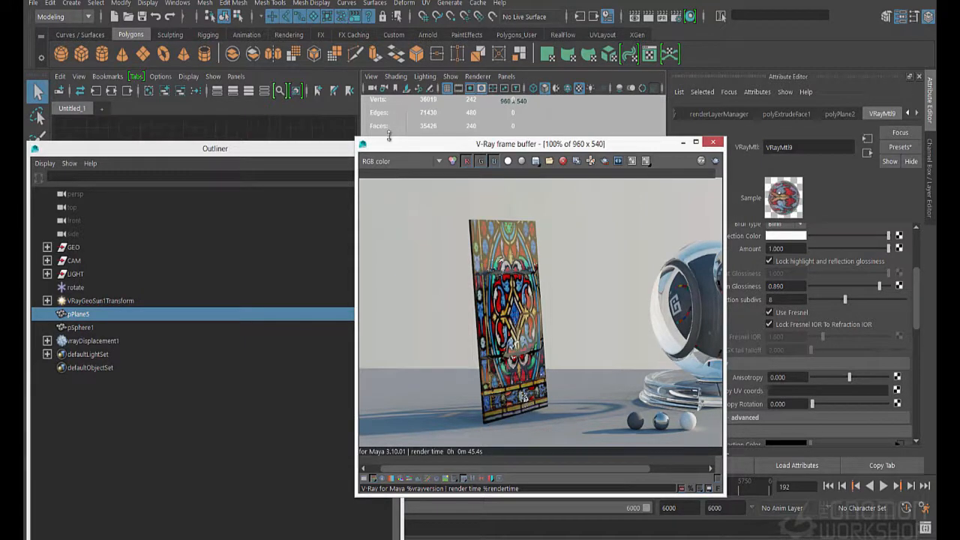
pyautogui.click(405, 162)
pyautogui.click(387, 219)
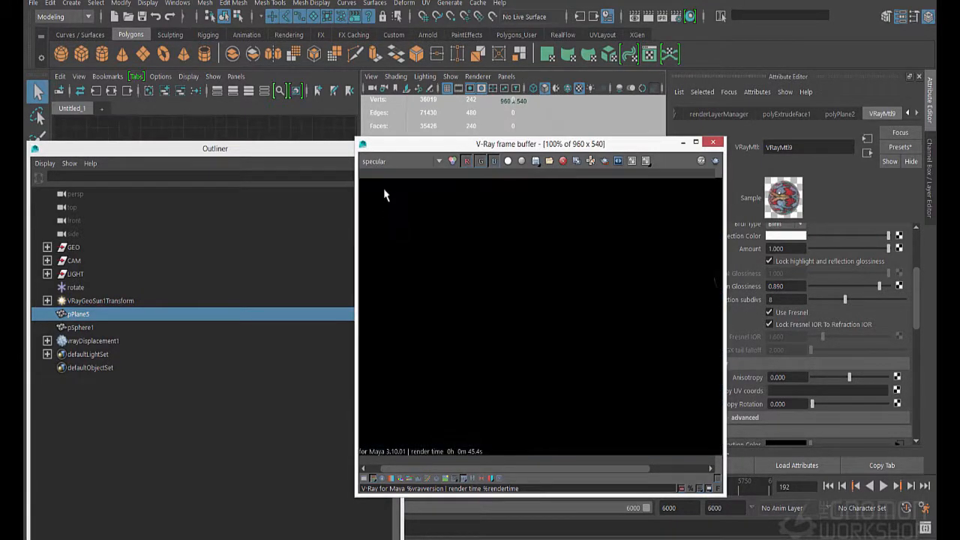
pyautogui.click(397, 161)
pyautogui.click(385, 207)
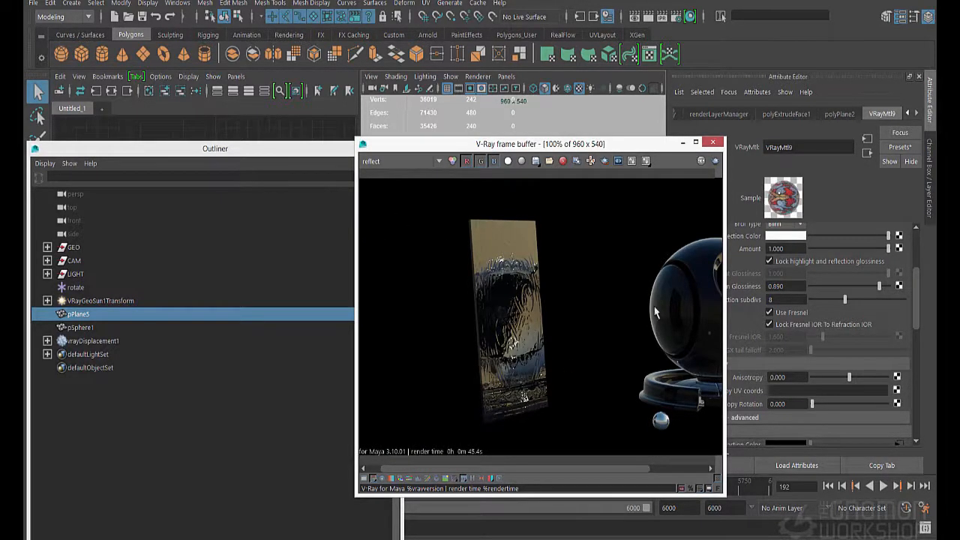
pyautogui.moveTo(660, 144); pyautogui.dragTo(631, 149)
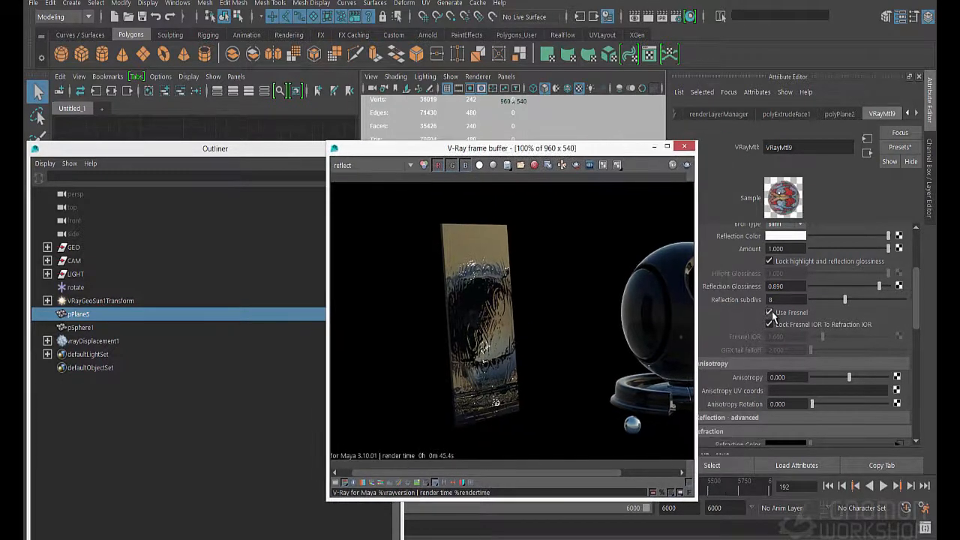
# Examine the bright specks on the glass plane in the reflect element up close and return to RGB color
pyautogui.scroll(2, 773, 315)
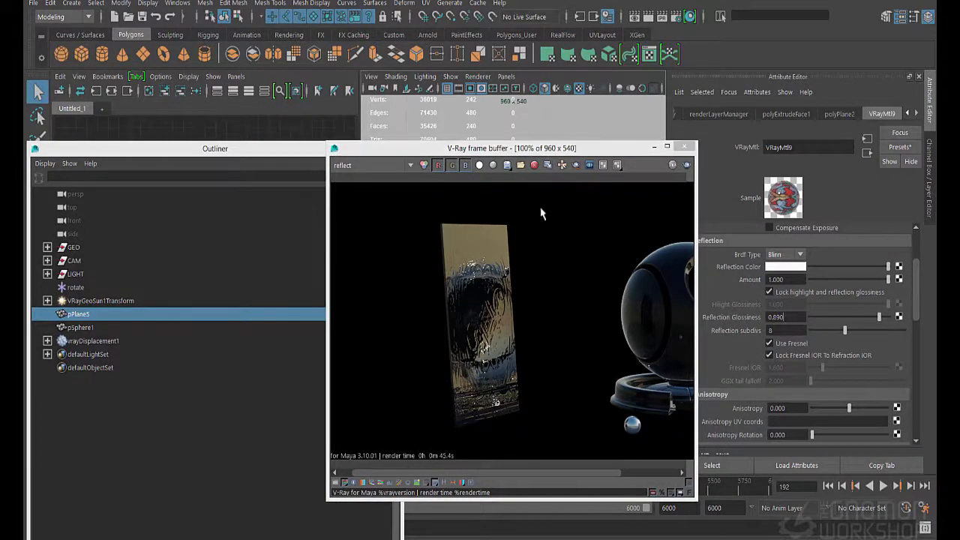
pyautogui.moveTo(305, 153); pyautogui.dragTo(300, 154)
pyautogui.scroll(3, 498, 409)
pyautogui.scroll(-1, 514, 406)
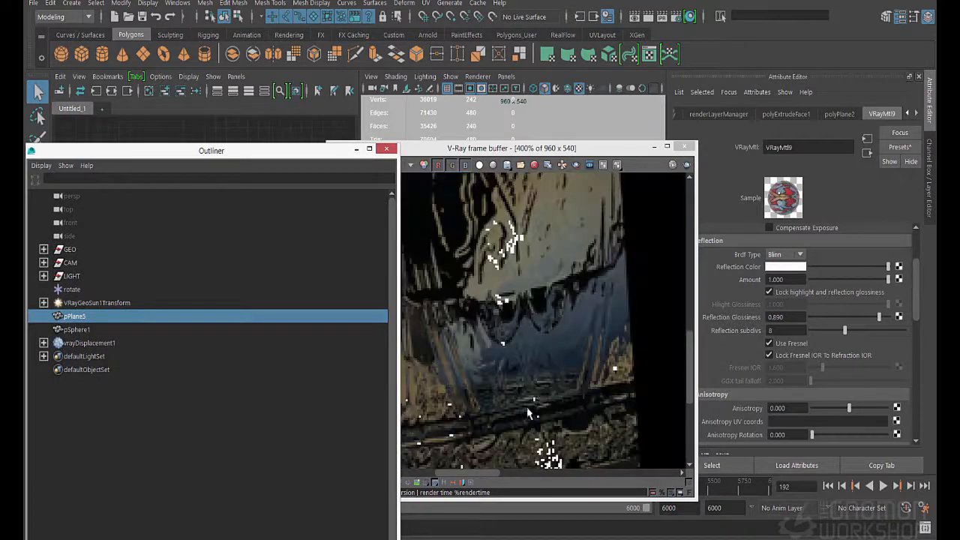
pyautogui.moveTo(538, 408); pyautogui.dragTo(534, 405, button='right')
pyautogui.moveTo(483, 143)
pyautogui.mouseDown()
pyautogui.moveTo(497, 395)
pyautogui.moveTo(497, 145)
pyautogui.mouseUp()
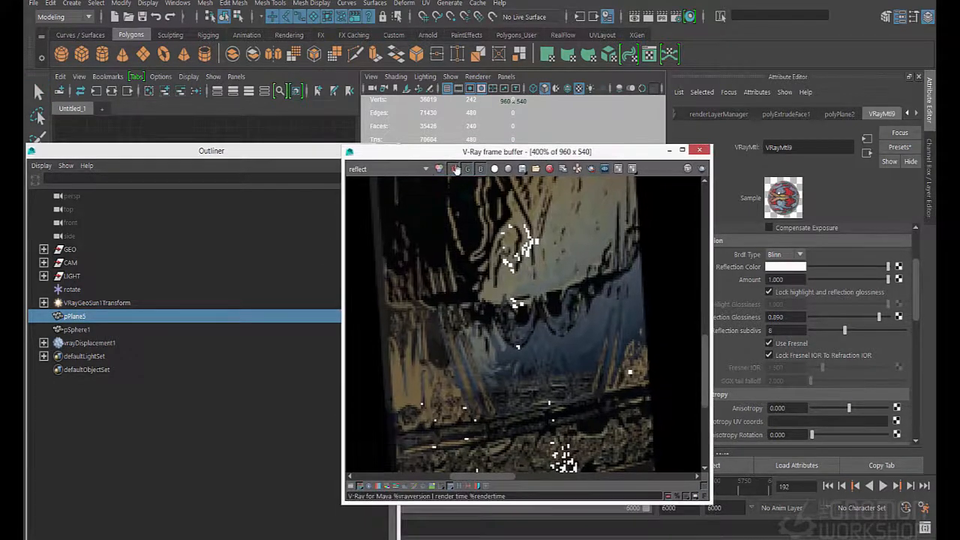
pyautogui.click(441, 168)
pyautogui.scroll(-3, 525, 368)
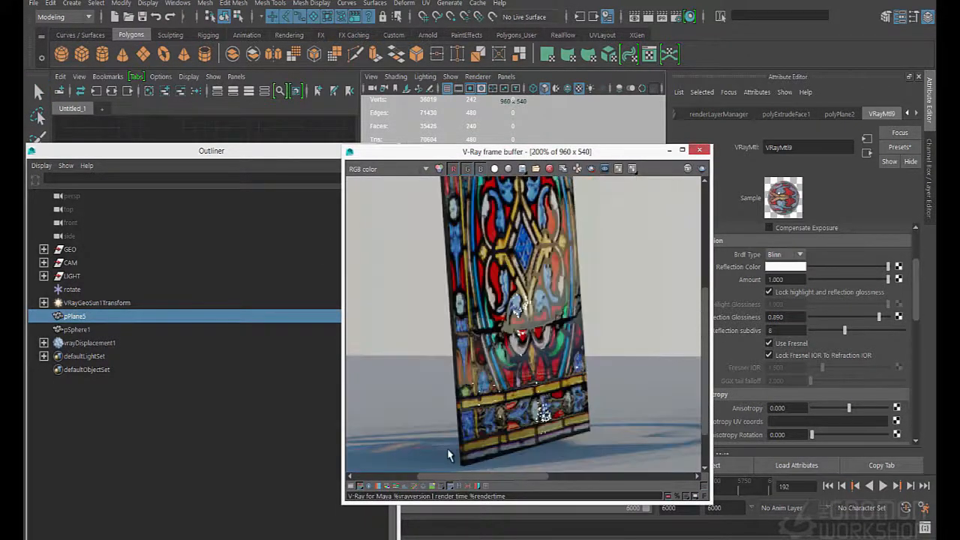
# Move the stained-glass plane pPlane5 farther back and higher in the scene, and render the view again
pyautogui.moveTo(525, 151); pyautogui.dragTo(516, 423)
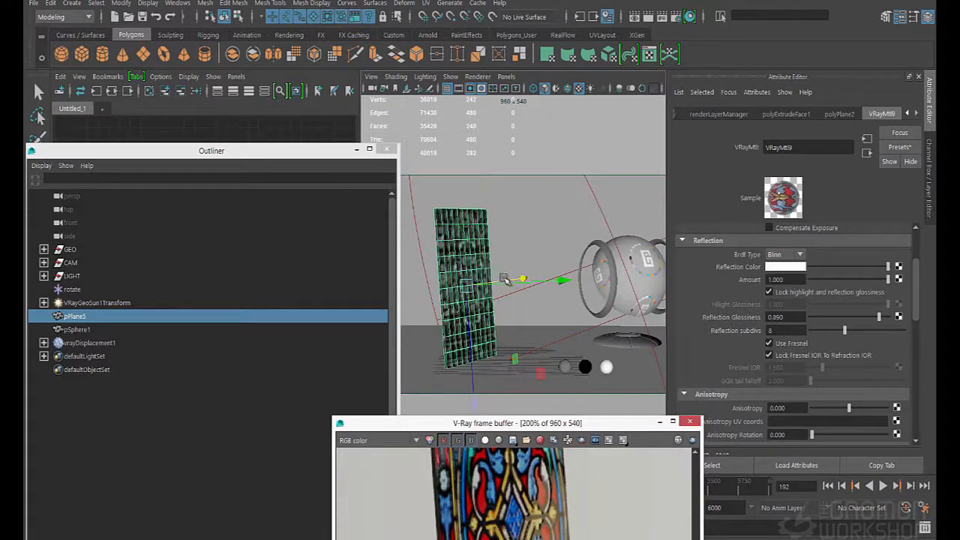
pyautogui.moveTo(507, 276)
pyautogui.mouseDown()
pyautogui.moveTo(555, 285)
pyautogui.moveTo(501, 277)
pyautogui.mouseUp()
pyautogui.moveTo(467, 324)
pyautogui.mouseDown()
pyautogui.moveTo(469, 293)
pyautogui.moveTo(475, 315)
pyautogui.mouseUp()
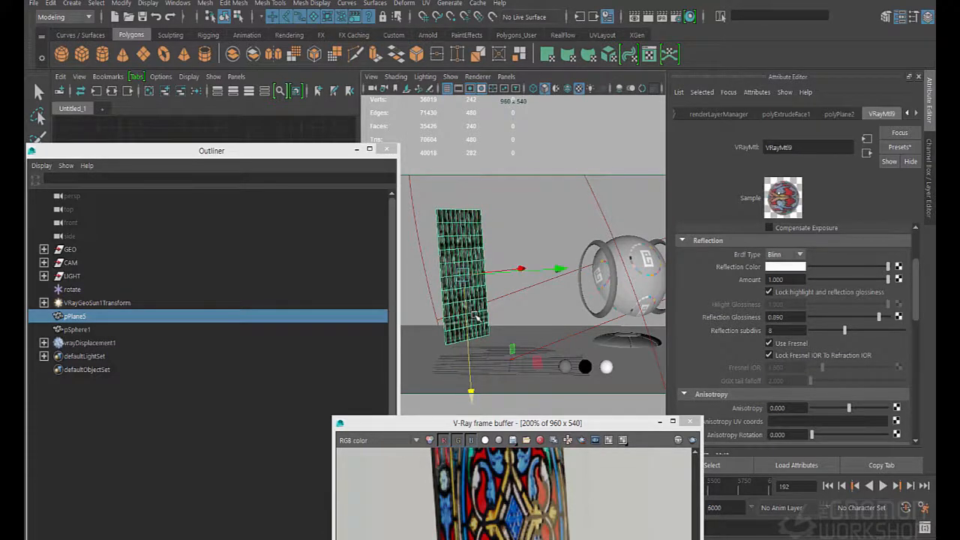
pyautogui.moveTo(531, 426); pyautogui.dragTo(493, 152)
pyautogui.scroll(-1, 508, 249)
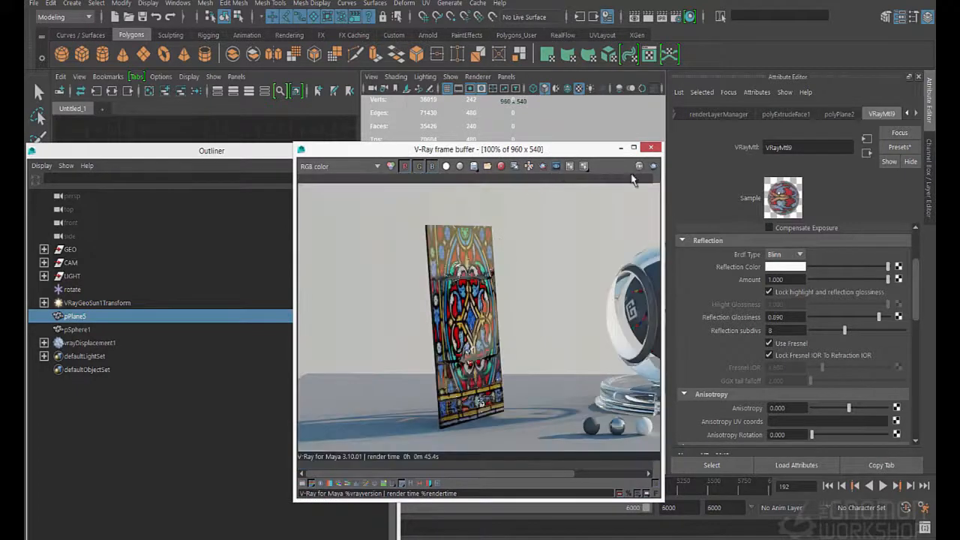
pyautogui.click(653, 167)
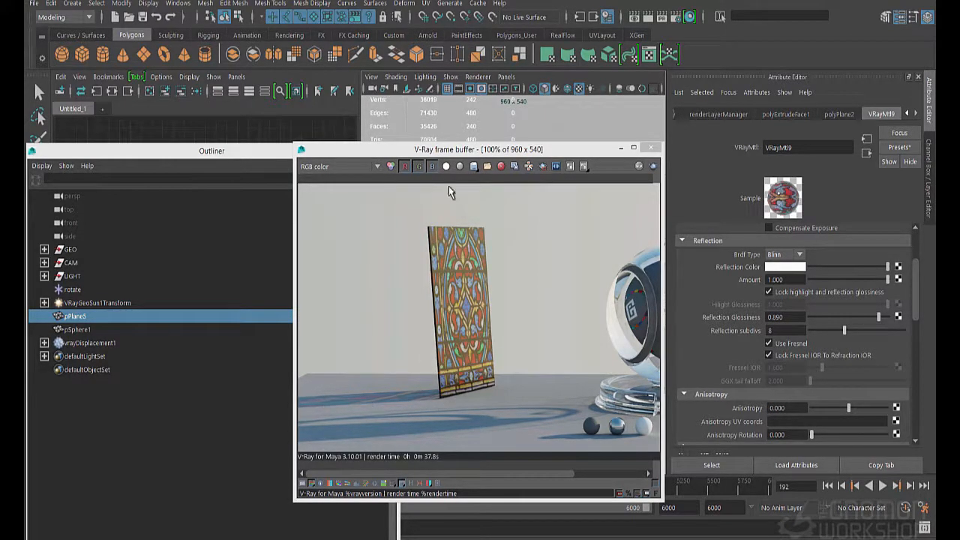
# Move the stained-glass plane across to the shader ball and scale it up
pyautogui.moveTo(447, 156); pyautogui.dragTo(534, 152)
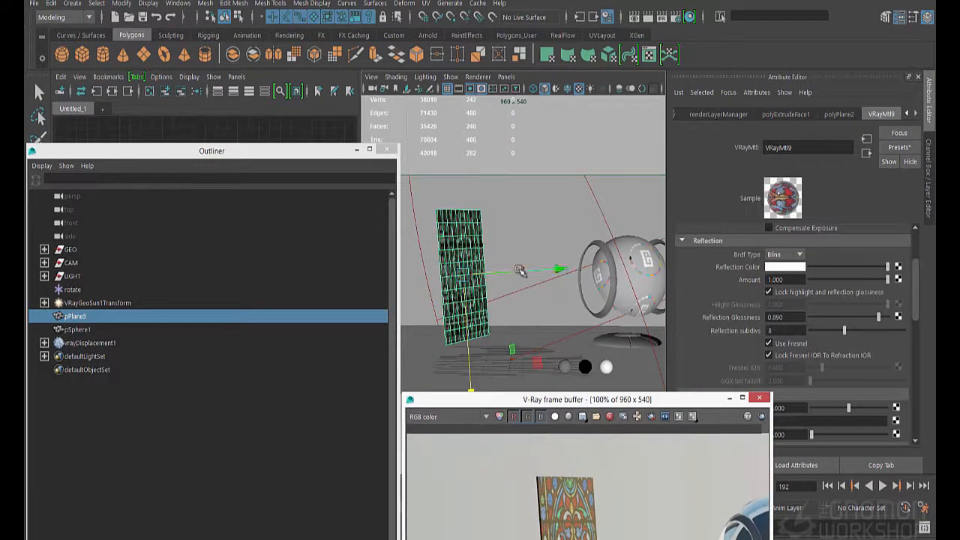
pyautogui.moveTo(561, 269); pyautogui.dragTo(697, 278)
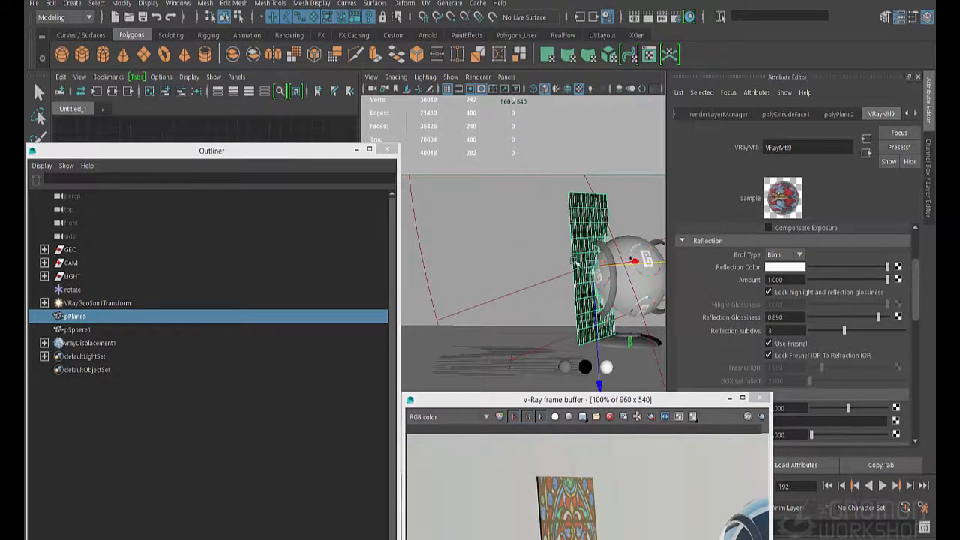
pyautogui.press('r')
pyautogui.moveTo(593, 268); pyautogui.dragTo(620, 267)
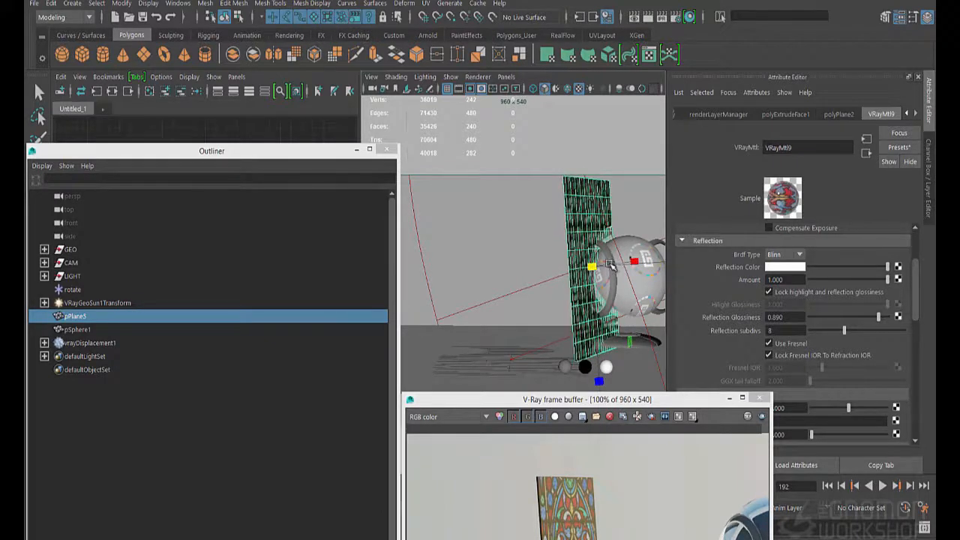
# Move the whole shaderBall group clear of the glass plane, to Translate about 0.930, 0, -14.919
pyautogui.press('q')
pyautogui.click(623, 291)
pyautogui.press('Up')
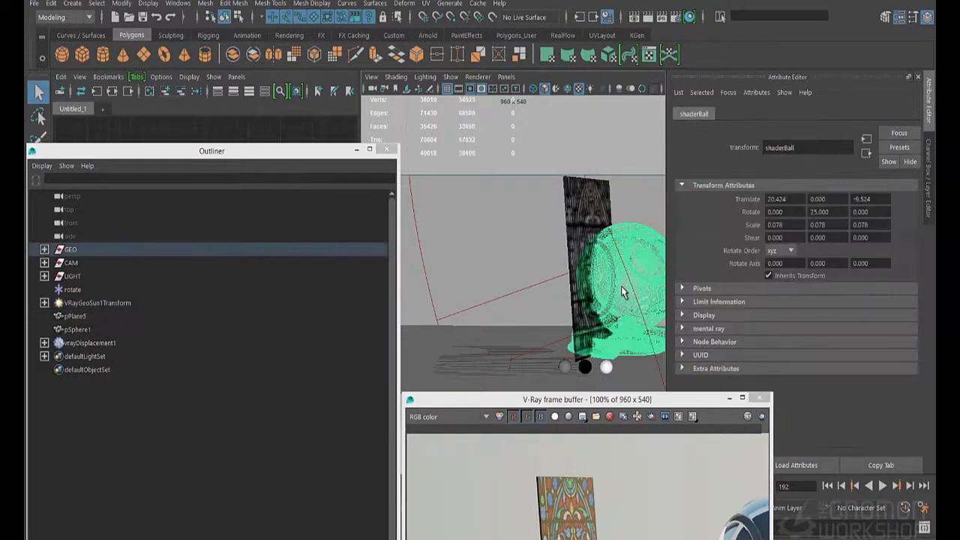
pyautogui.press('w')
pyautogui.moveTo(660, 352); pyautogui.dragTo(562, 341)
pyautogui.press('q')
# Raise and reposition the stained-glass plane beside the shader ball at Translate about 15.436, 17.085, -8.527
pyautogui.click(583, 315)
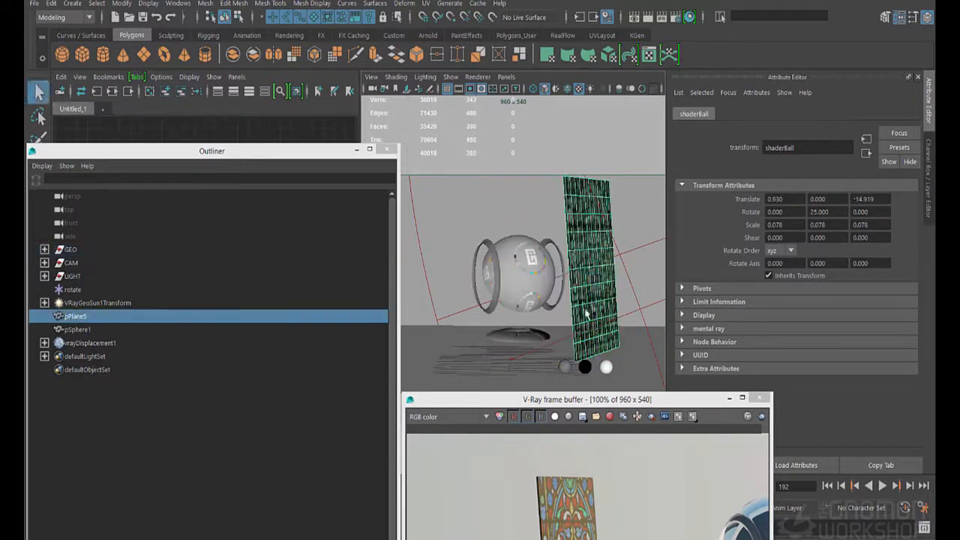
pyautogui.press('w')
pyautogui.moveTo(637, 262)
pyautogui.mouseDown()
pyautogui.moveTo(615, 276)
pyautogui.moveTo(643, 261)
pyautogui.mouseUp()
pyautogui.press('r')
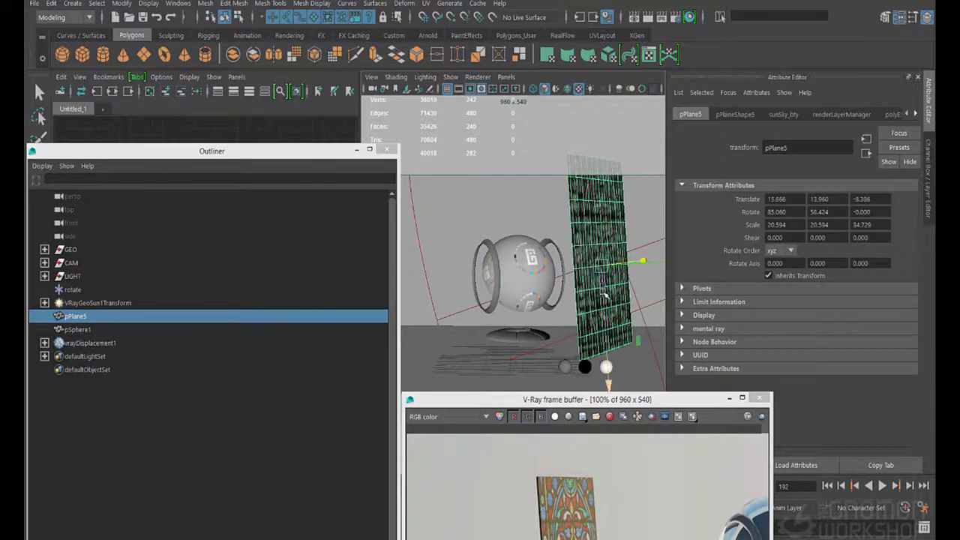
pyautogui.moveTo(605, 294); pyautogui.dragTo(606, 274)
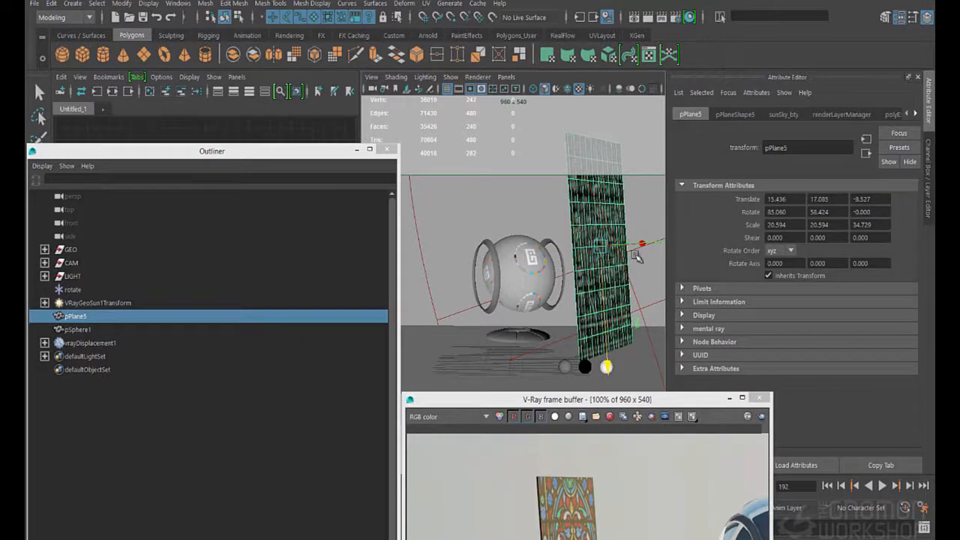
# Shift the glass plane in the perspective view to Translate about 17.724, 17.085, -12.250 and start a new render
pyautogui.click(506, 77)
pyautogui.moveTo(540, 93)
pyautogui.click(644, 97)
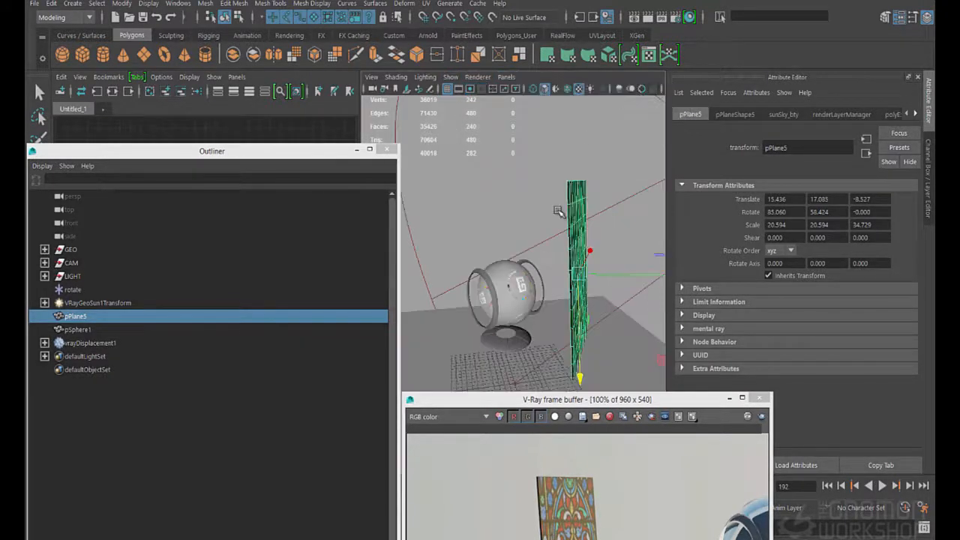
pyautogui.keyDown('alt'); pyautogui.moveTo(579, 267); pyautogui.dragTo(559, 274); pyautogui.keyUp('alt')
pyautogui.keyDown('alt'); pyautogui.moveTo(559, 274); pyautogui.dragTo(536, 282, button='right'); pyautogui.keyUp('alt')
pyautogui.keyDown('alt'); pyautogui.moveTo(537, 282); pyautogui.dragTo(529, 285); pyautogui.keyUp('alt')
pyautogui.moveTo(531, 210); pyautogui.dragTo(524, 191)
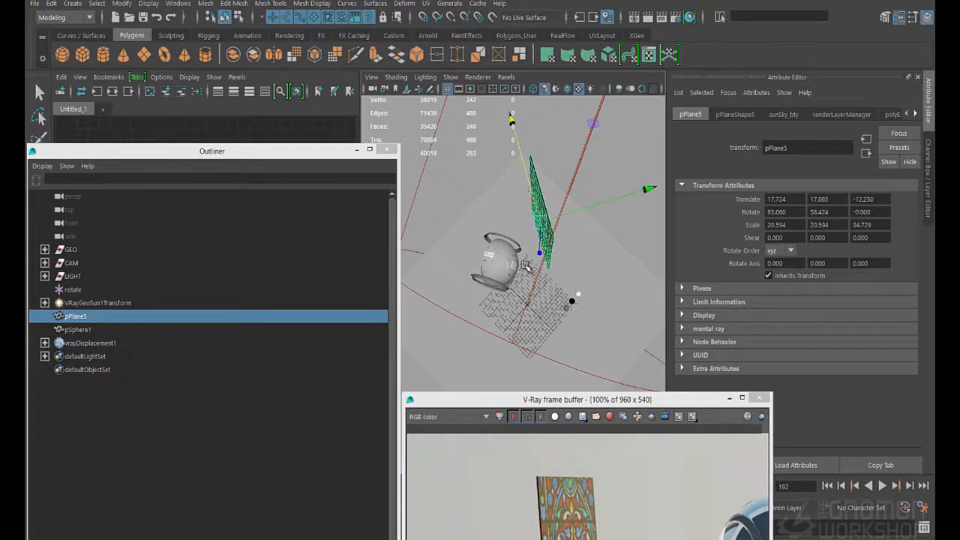
pyautogui.moveTo(557, 400); pyautogui.dragTo(539, 180)
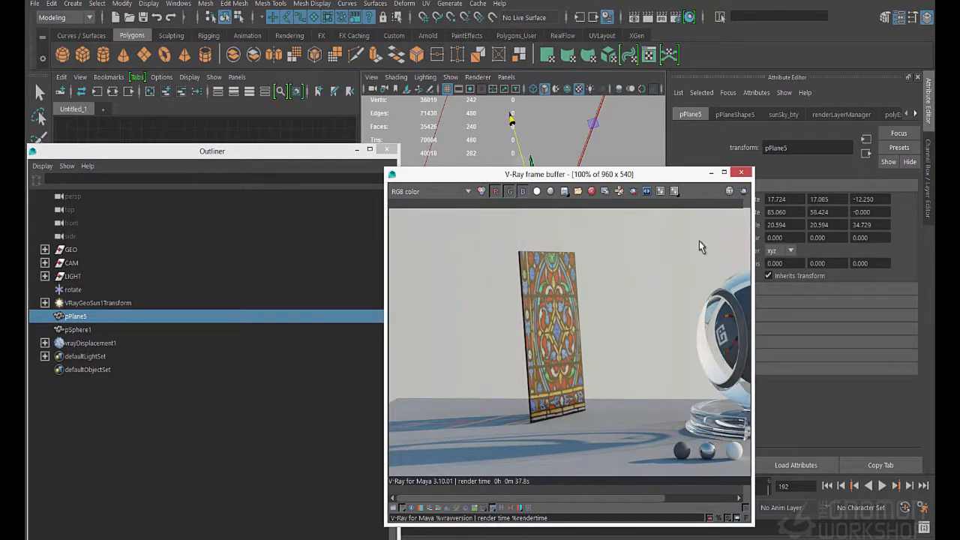
pyautogui.click(743, 192)
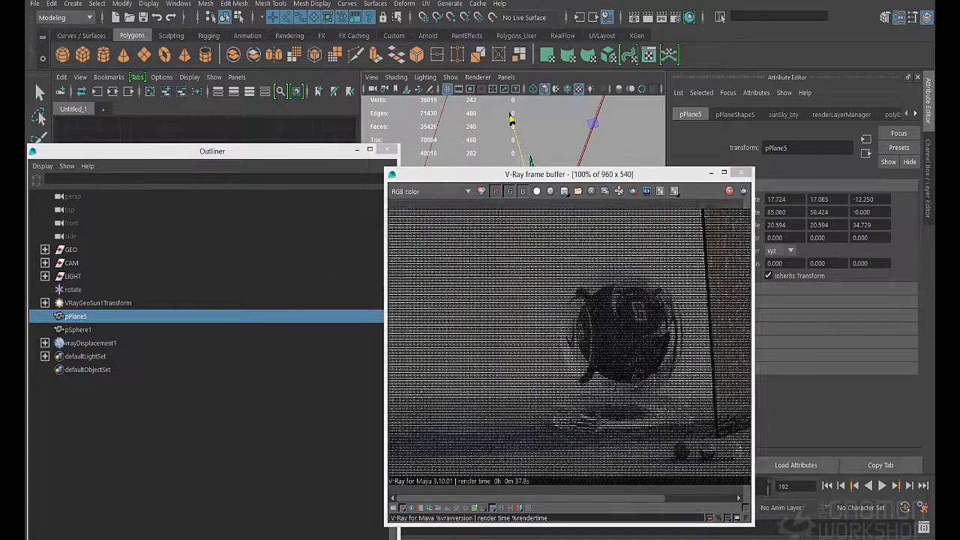
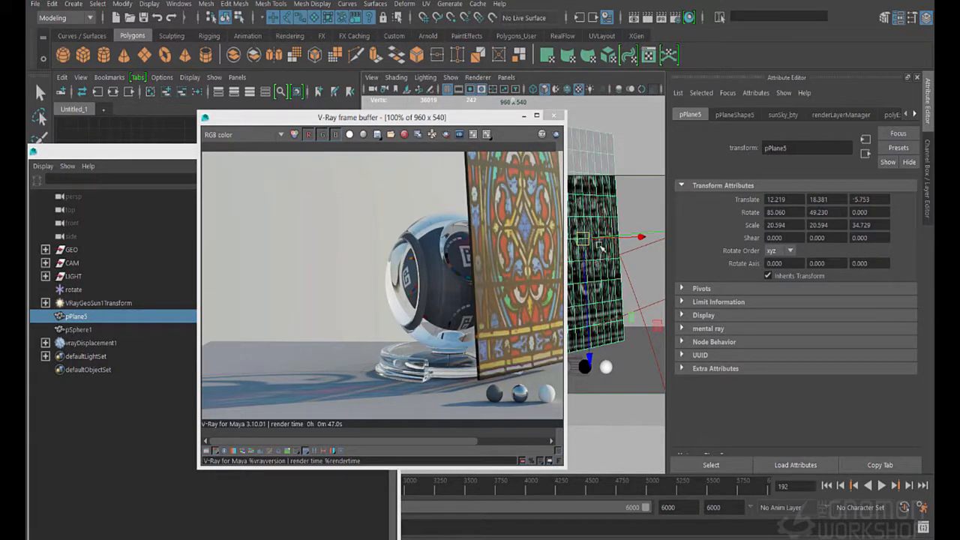
# Hide the stained-glass plane and select the shaderBall group behind it
pyautogui.press('r')
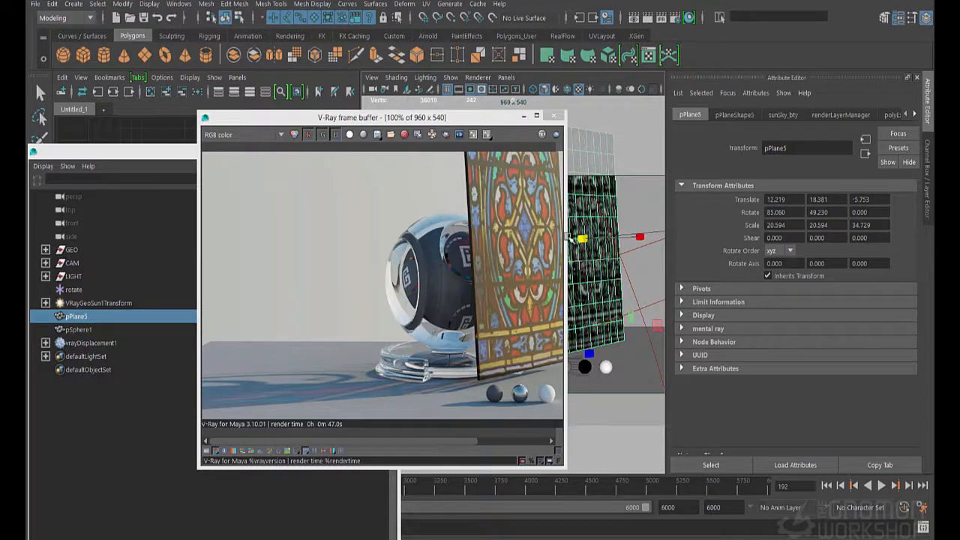
pyautogui.hotkey('ctrl', 'h')
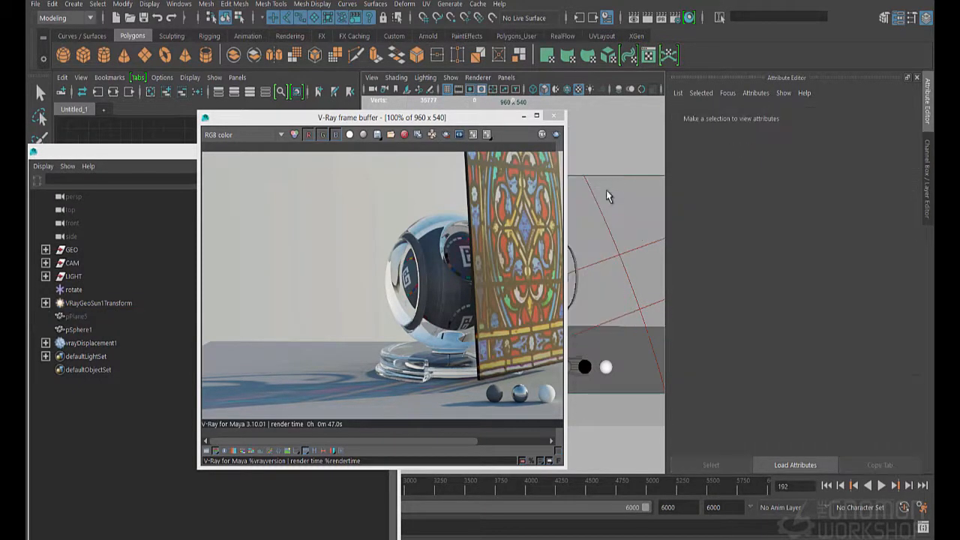
pyautogui.moveTo(491, 120); pyautogui.dragTo(356, 137)
pyautogui.click(539, 285)
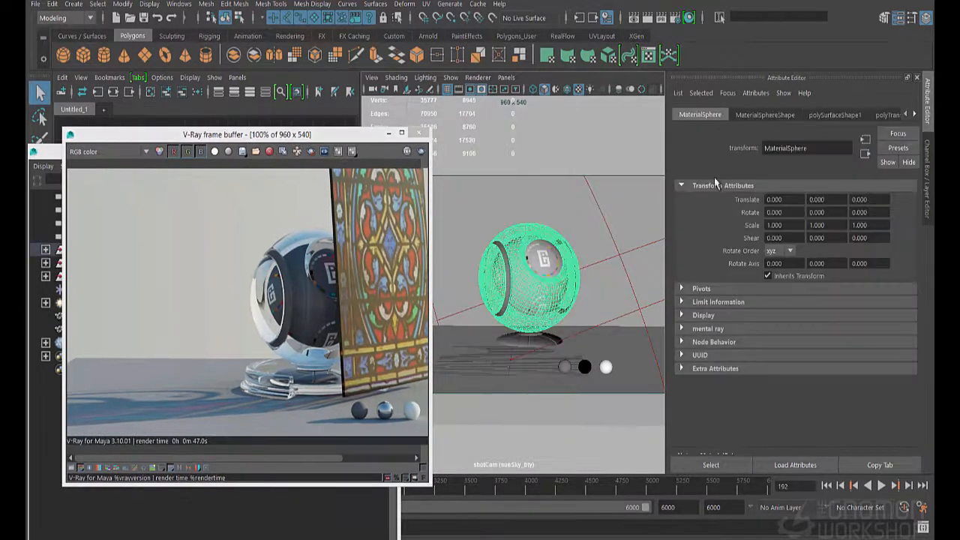
pyautogui.press('Up')
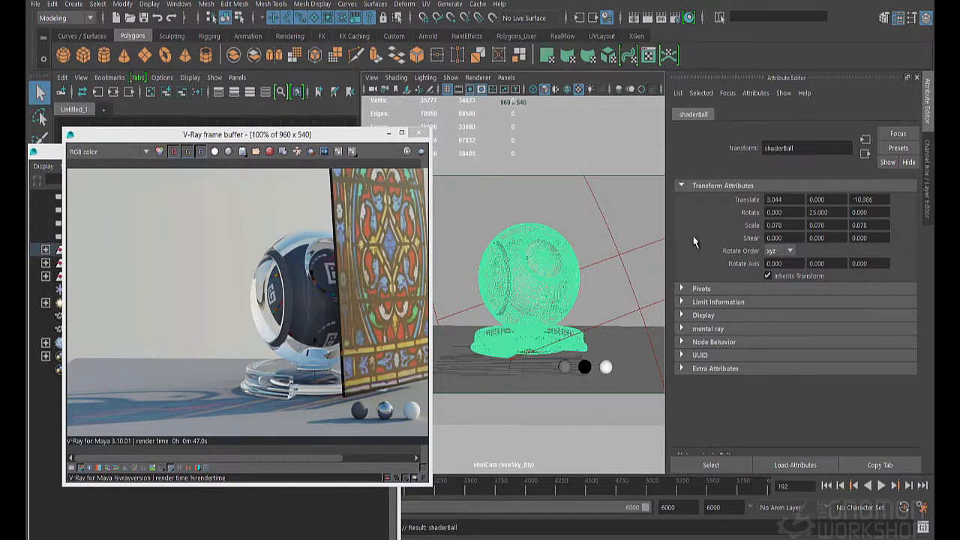
pyautogui.moveTo(284, 139); pyautogui.dragTo(399, 365)
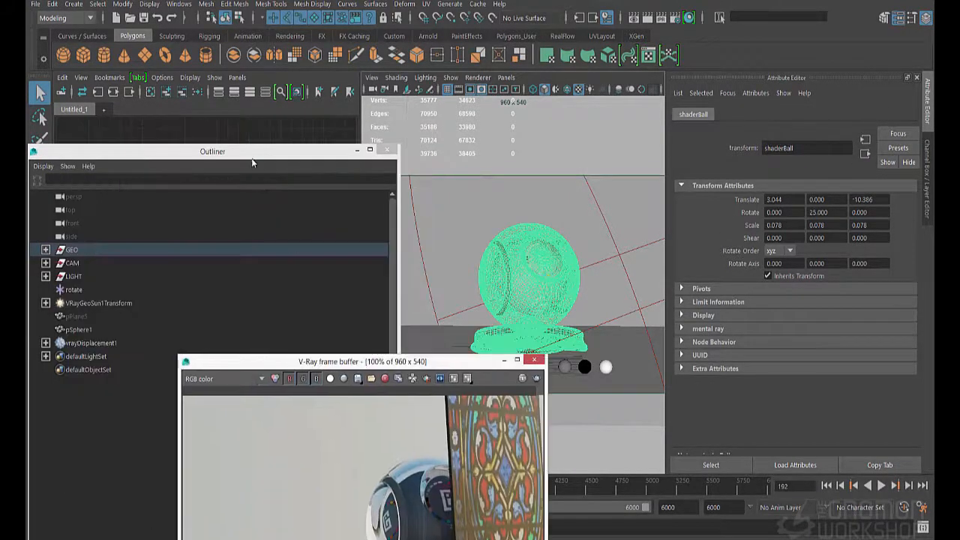
# Rename the hidden pPlane5 object as stainedGlass
pyautogui.moveTo(252, 156); pyautogui.dragTo(322, 124)
pyautogui.click(153, 297)
pyautogui.doubleClick(153, 284)
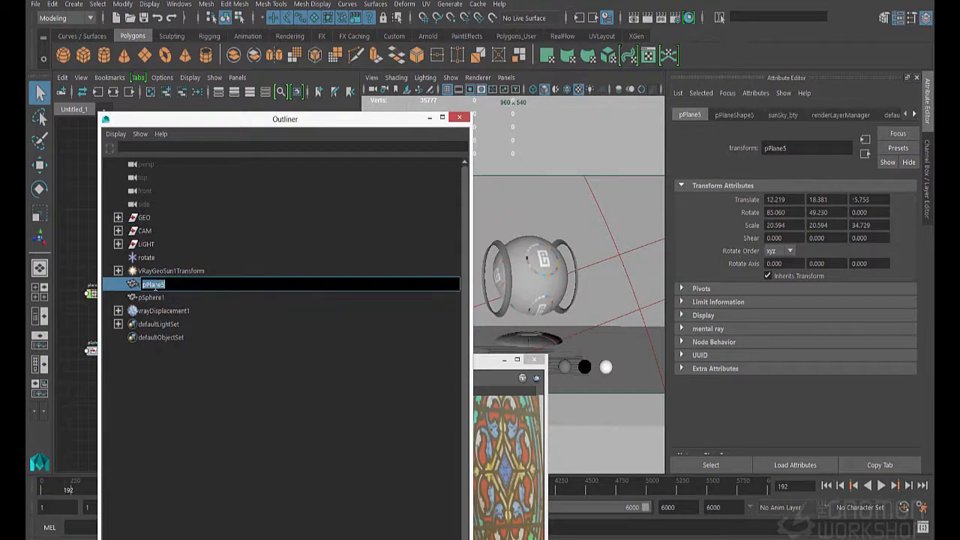
pyautogui.write('stainedGlass')
pyautogui.press('Return')
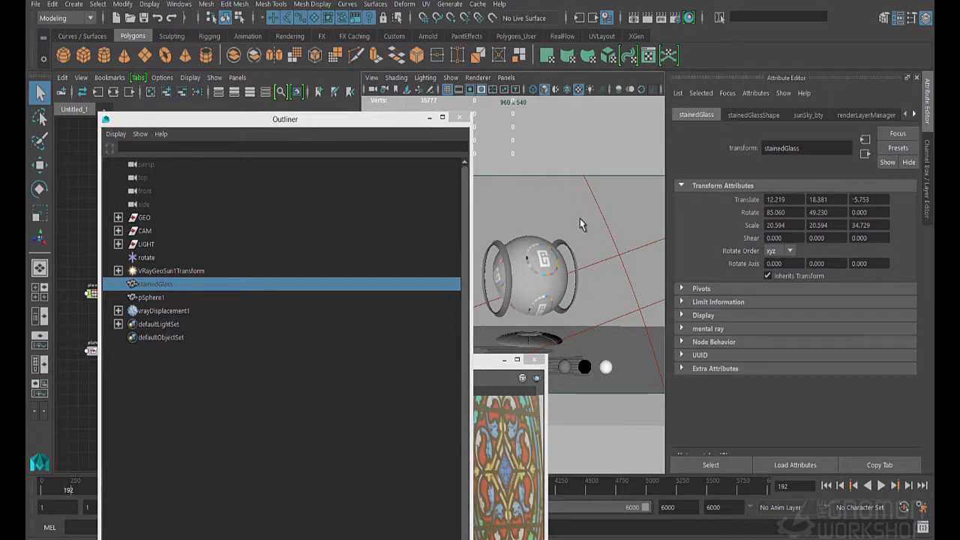
# Unhide the stainedGlass plane and, with masterLayer as the render layer, add a new display layer named glass for it
pyautogui.hotkey('shift', 'h')
pyautogui.click(928, 179)
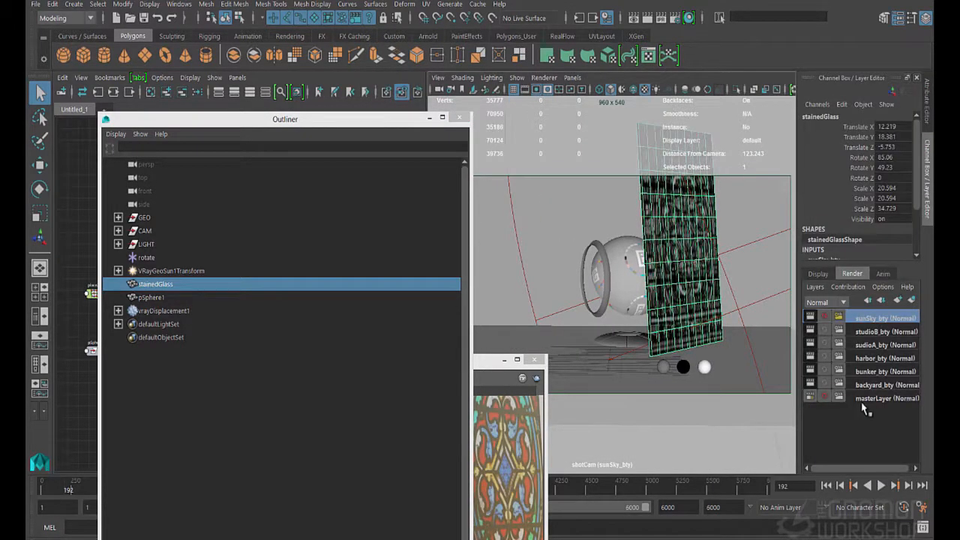
pyautogui.click(867, 400)
pyautogui.click(818, 274)
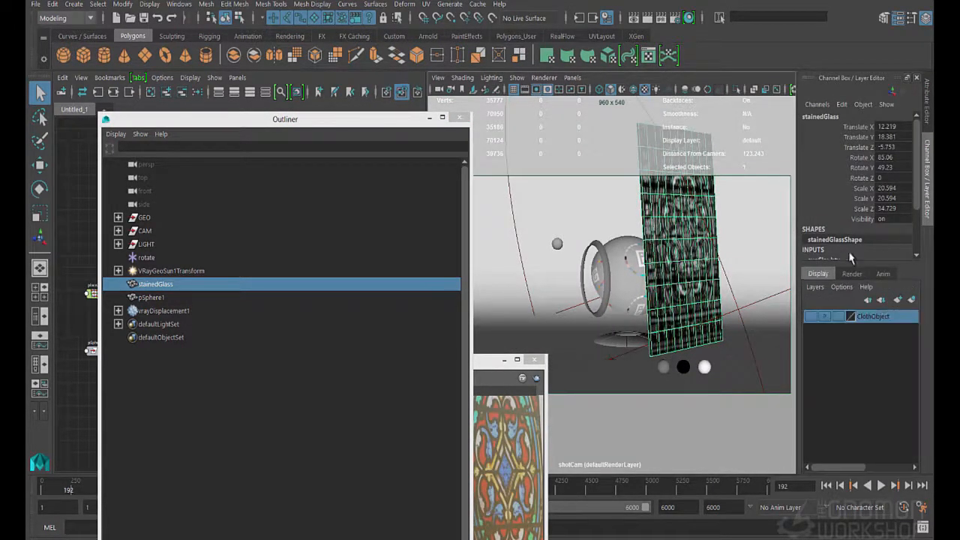
pyautogui.click(912, 300)
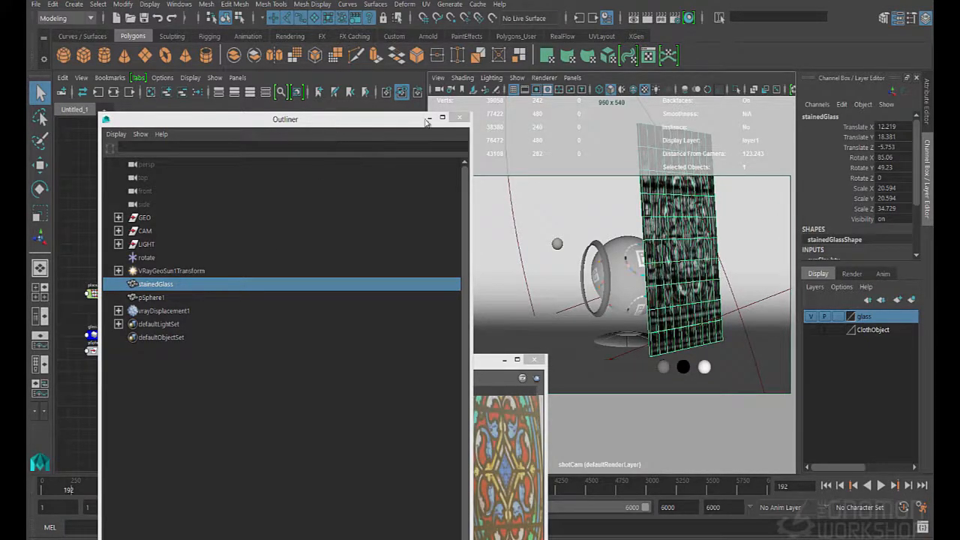
# Close the Outliner and hide the stained-glass plane so the shader ball is unobstructed
pyautogui.click(459, 117)
pyautogui.click(611, 259)
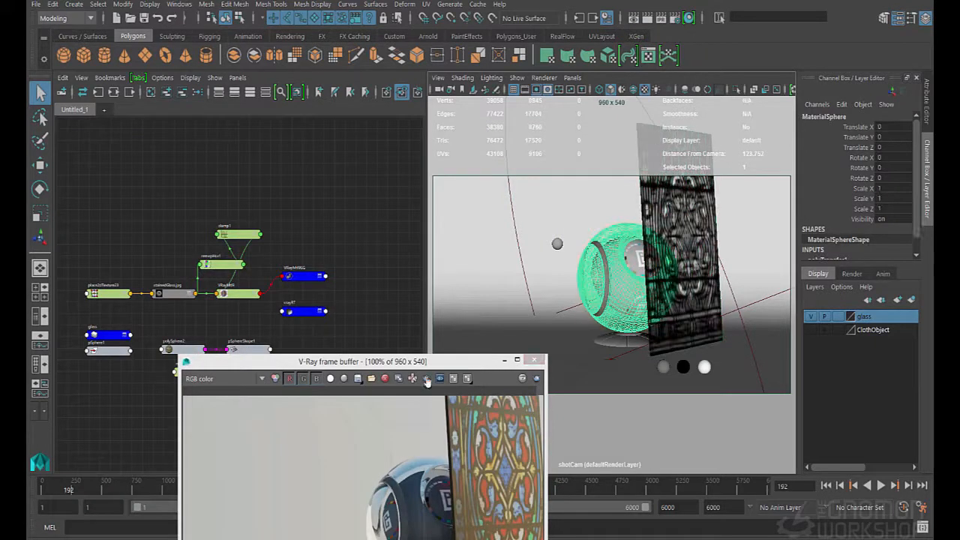
pyautogui.moveTo(360, 361); pyautogui.dragTo(307, 174)
pyautogui.click(698, 247)
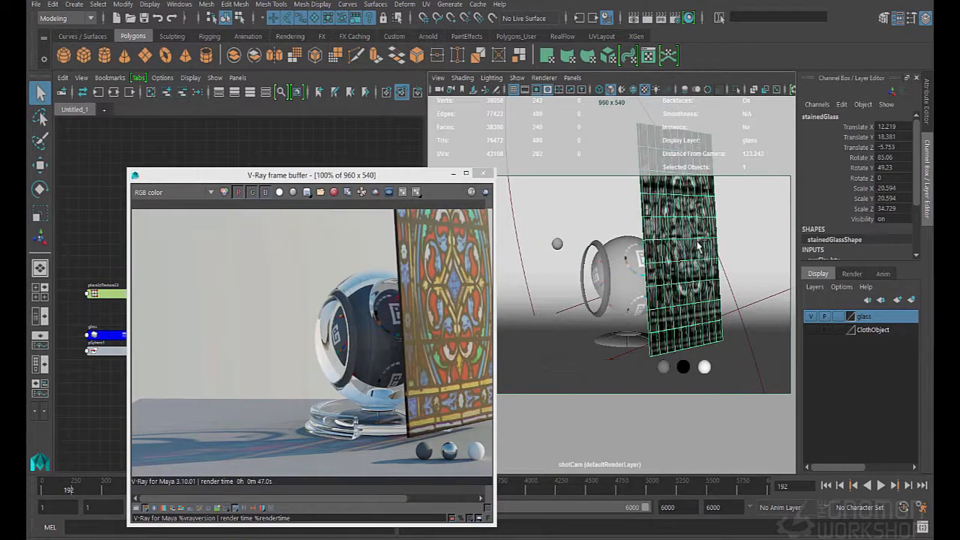
pyautogui.hotkey('ctrl', 'h')
# Open coat material VRayMtl7 from the MaterialSphere's VRayBlendMtl1 and examine its refraction settings
pyautogui.click(656, 266)
pyautogui.hotkey('ctrl', 'a')
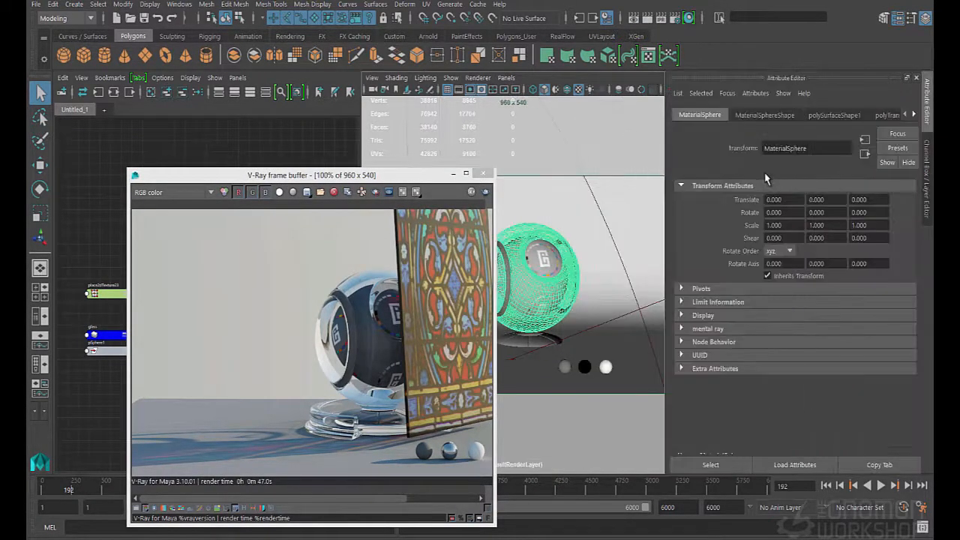
pyautogui.click(915, 115)
pyautogui.click(914, 114)
pyautogui.click(891, 116)
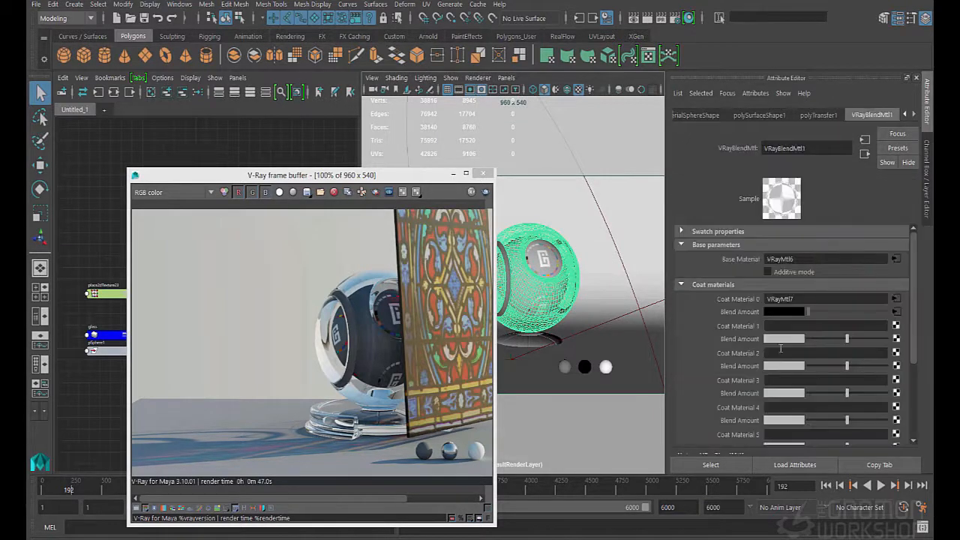
pyautogui.click(895, 299)
pyautogui.scroll(-5, 805, 351)
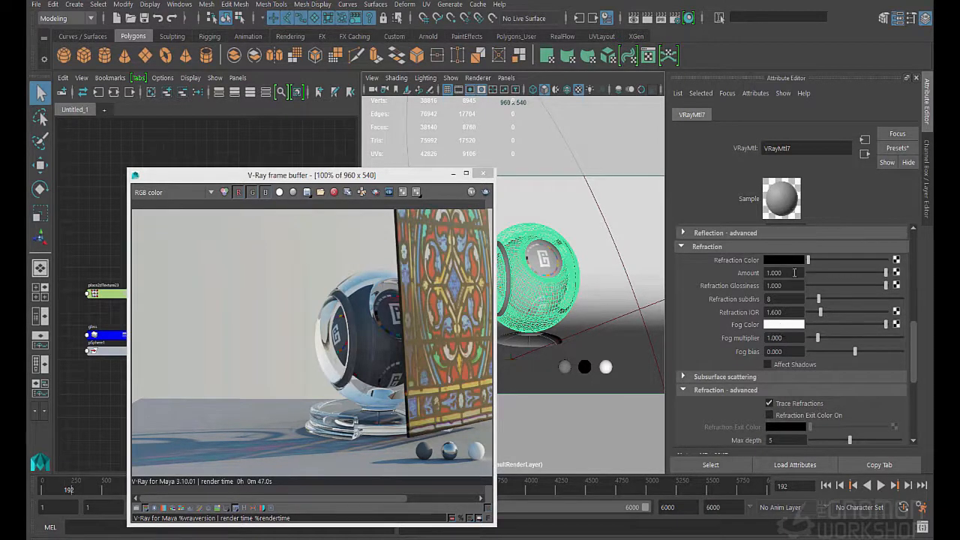
# Switch to the blend's base material, VRayMtl6, and set its Fog bias to -2
pyautogui.click(865, 153)
pyautogui.click(894, 274)
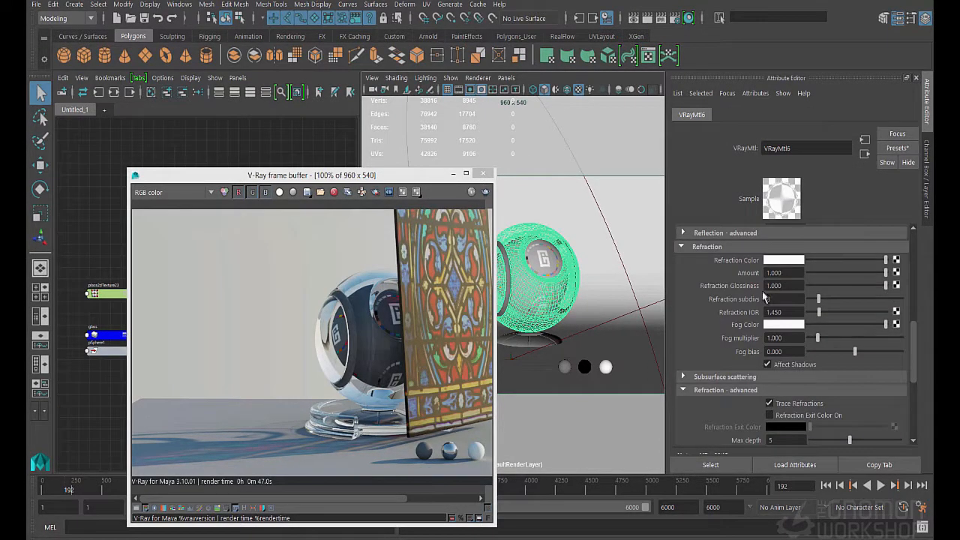
pyautogui.scroll(-2, 763, 294)
pyautogui.scroll(2, 784, 360)
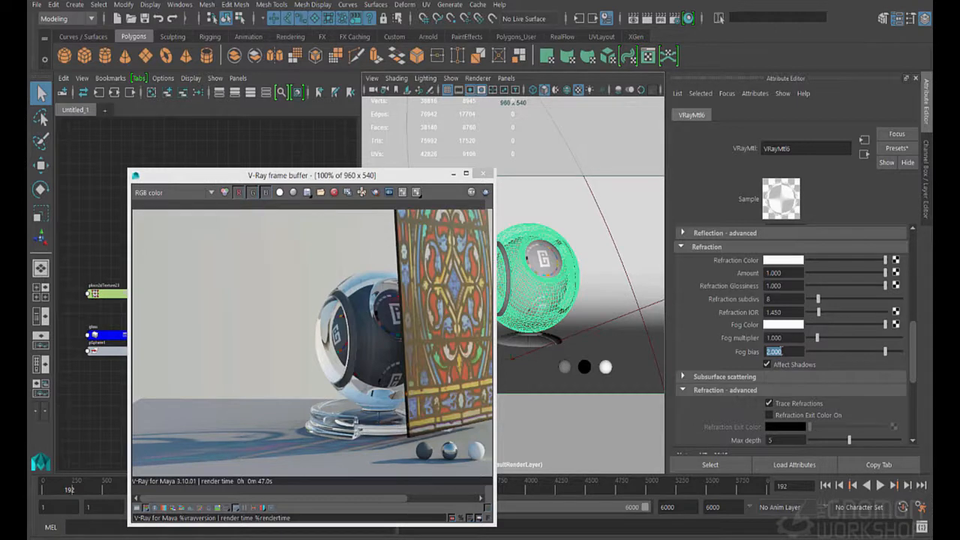
pyautogui.write('2')
pyautogui.press('Return')
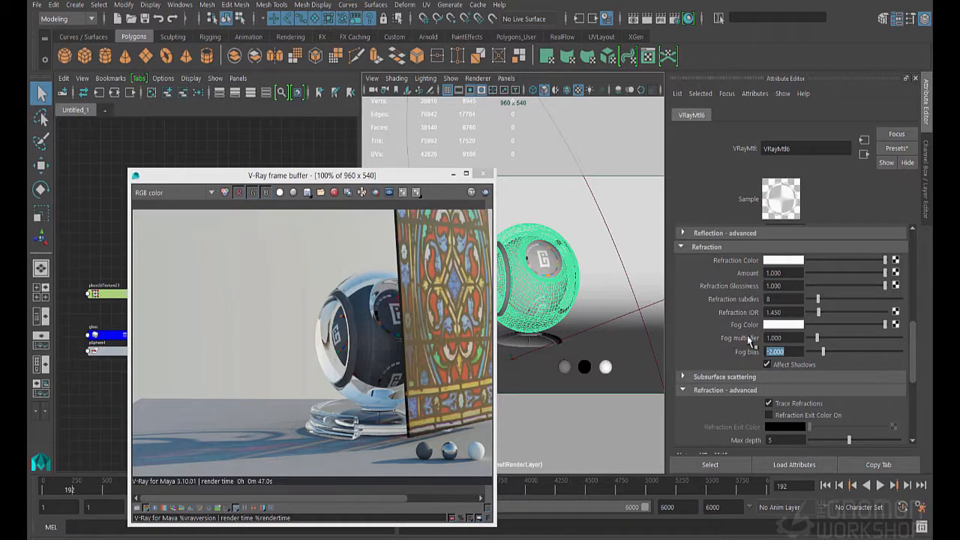
# Set VRayMtl6's Fog Color to a dark saturated blue, about H 222.546, S 0.958, V 0.424
pyautogui.click(775, 325)
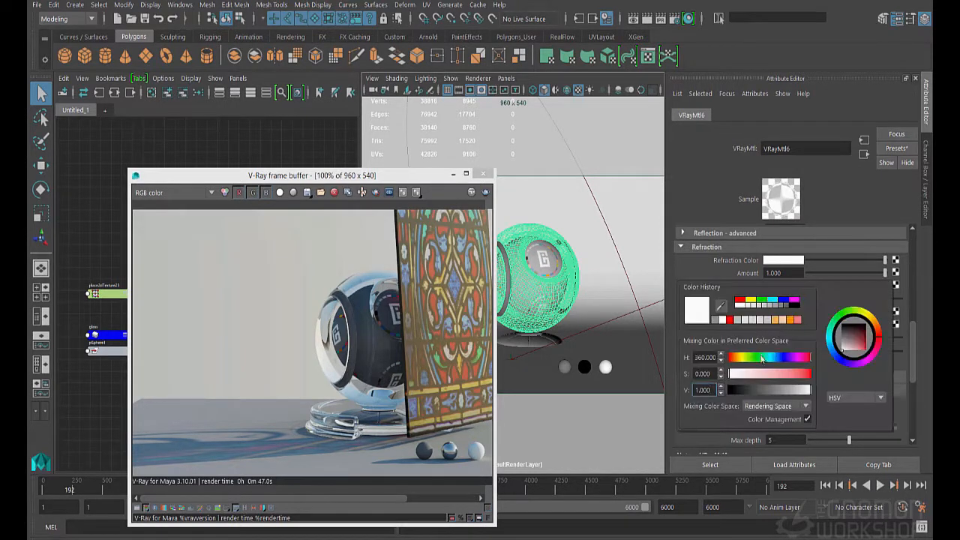
pyautogui.moveTo(781, 374); pyautogui.dragTo(803, 385)
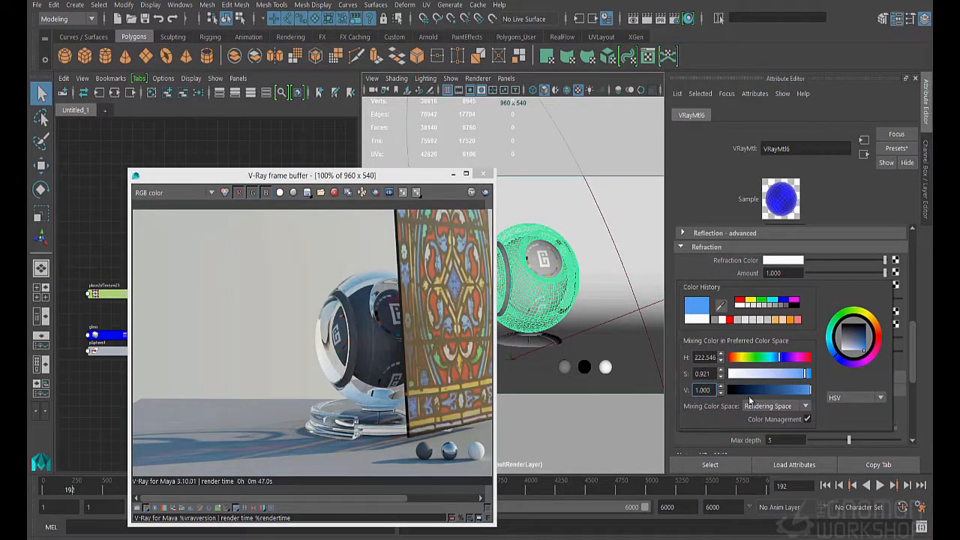
pyautogui.moveTo(811, 392)
pyautogui.mouseDown()
pyautogui.moveTo(788, 394)
pyautogui.moveTo(807, 377)
pyautogui.mouseUp()
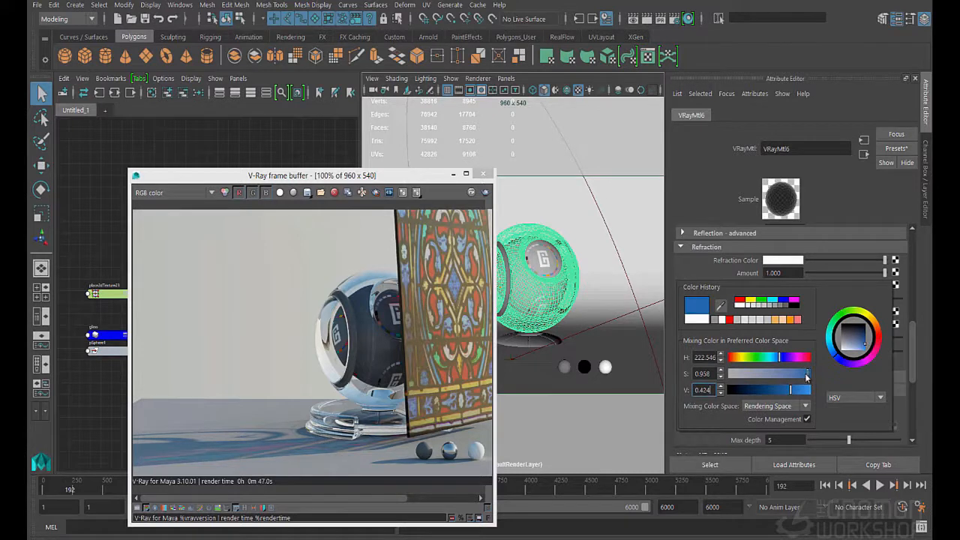
pyautogui.click(784, 351)
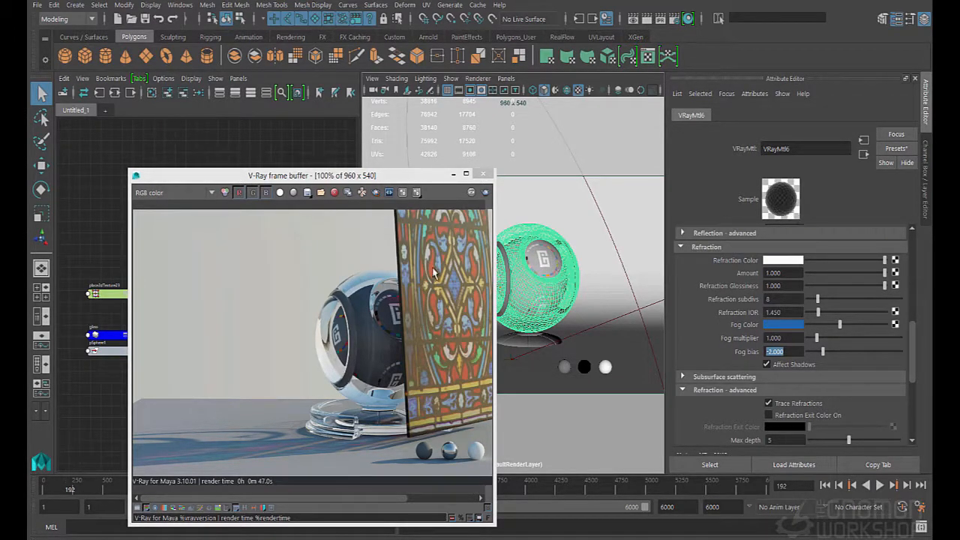
# Start an interactive V-Ray render of the scene with a render region around the shader ball
pyautogui.moveTo(426, 180); pyautogui.dragTo(426, 131)
pyautogui.click(557, 218)
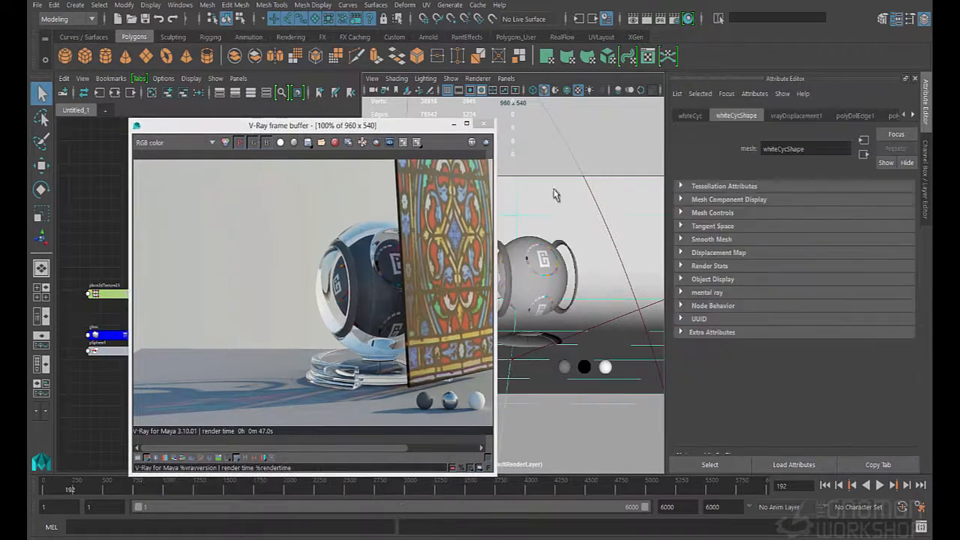
pyautogui.click(656, 17)
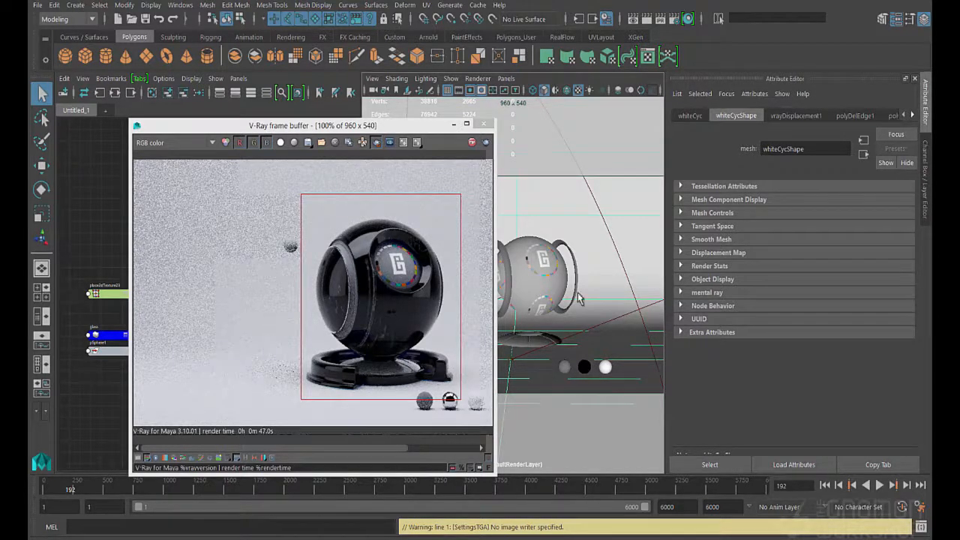
# Reopen base material VRayMtl6 from the MaterialSphere's blend material and set its Fog bias to -1
pyautogui.click(559, 255)
pyautogui.click(908, 115)
pyautogui.click(908, 115)
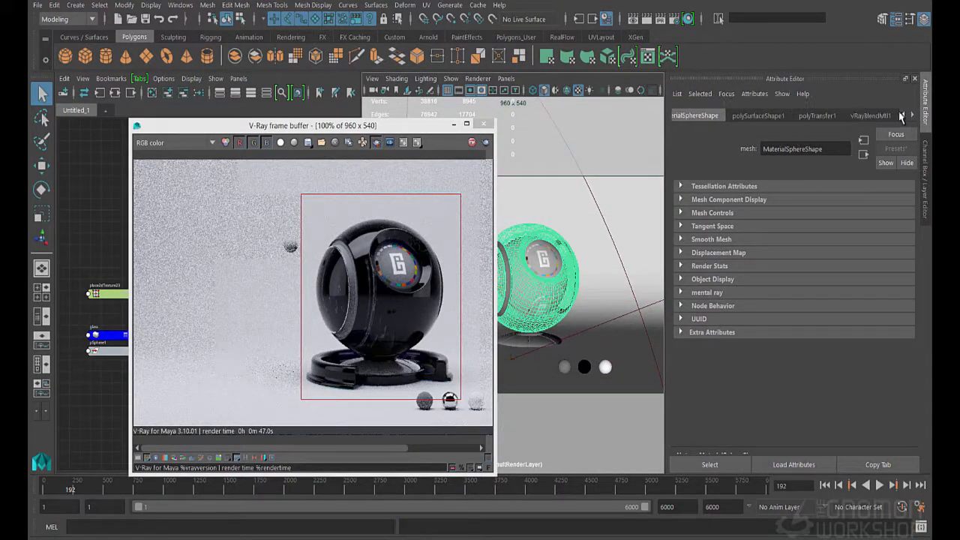
pyautogui.click(877, 115)
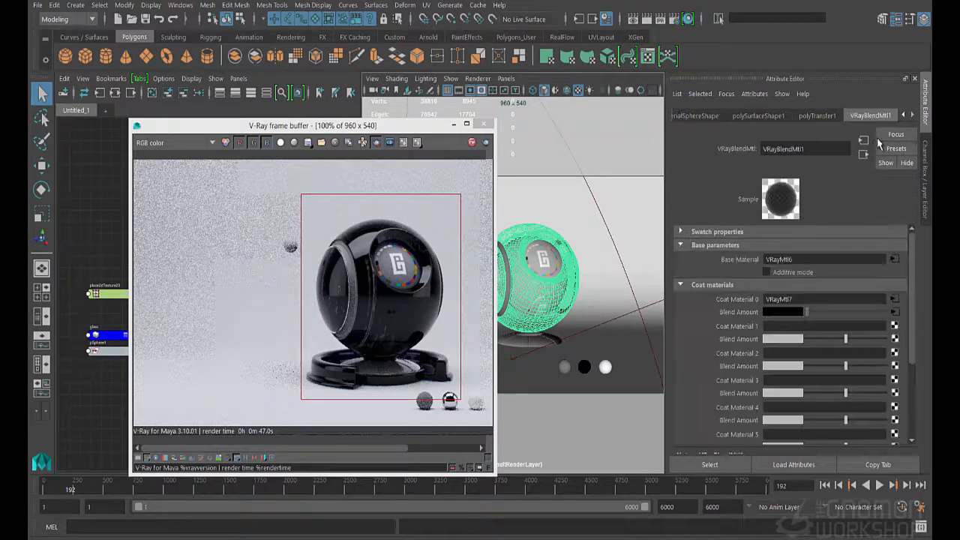
pyautogui.click(894, 260)
pyautogui.doubleClick(787, 351)
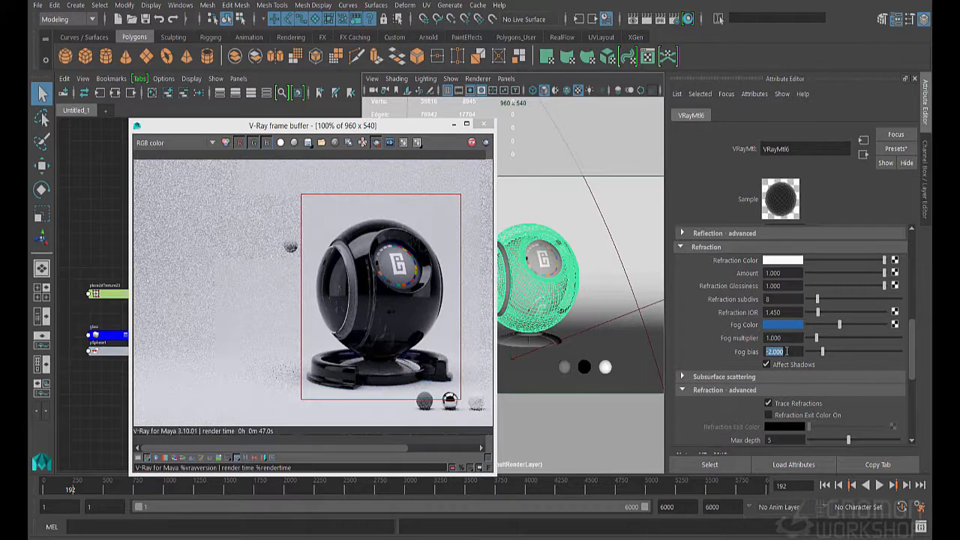
pyautogui.write('-1')
pyautogui.press('Return')
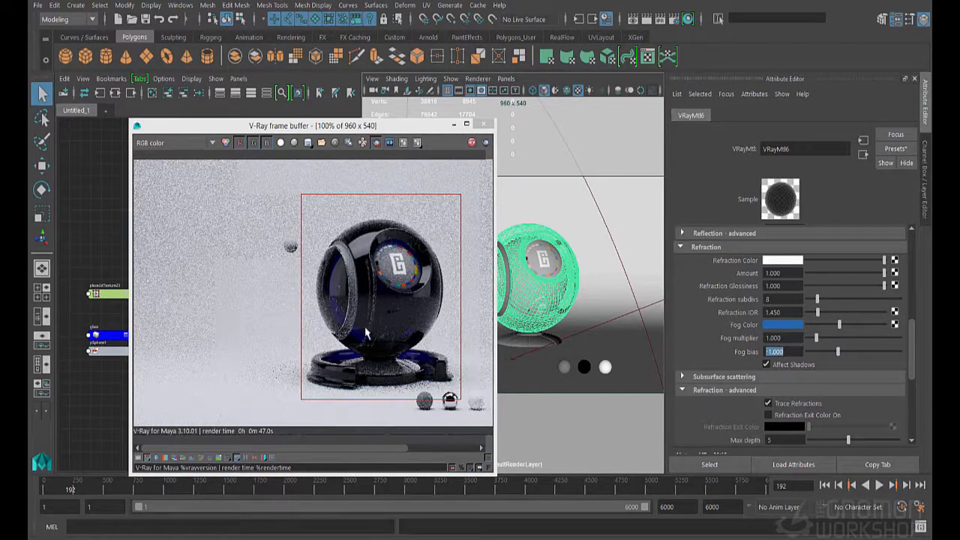
# Set the Fog multiplier to 0.25 and brighten the blue Fog Color
pyautogui.click(792, 338)
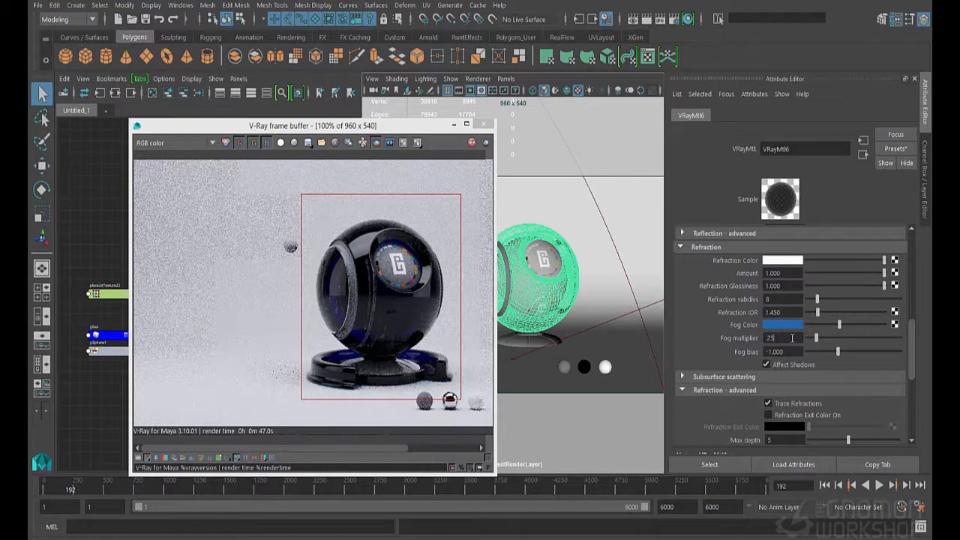
pyautogui.press('Return')
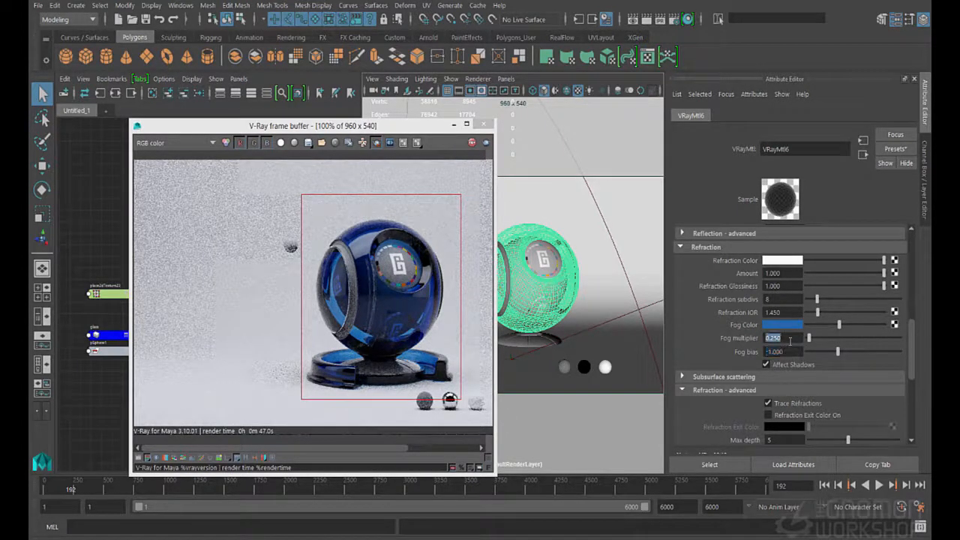
pyautogui.moveTo(839, 324); pyautogui.dragTo(859, 327)
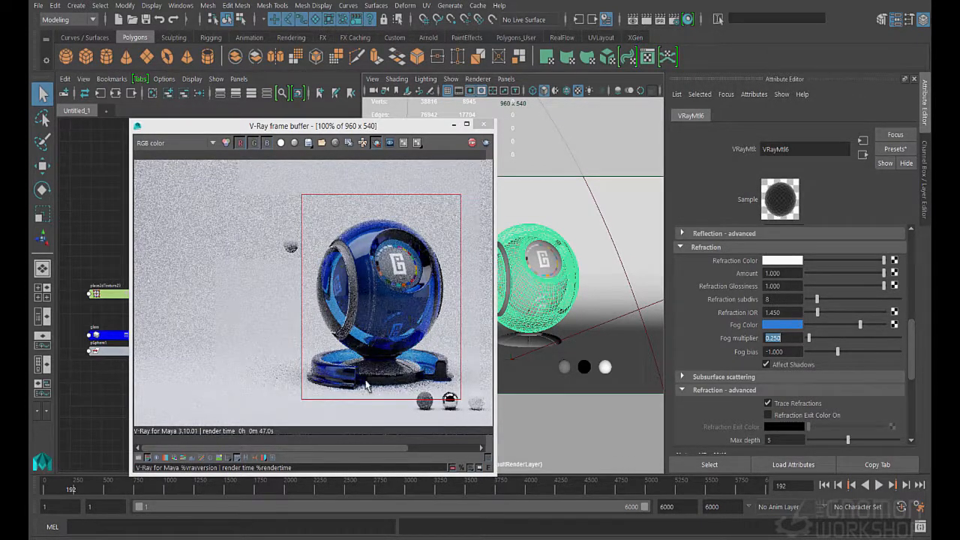
# Set VRayMtl6's Fog bias to 1 to test a positive bias in the render
pyautogui.click(789, 351)
pyautogui.write('1')
pyautogui.press('Return')
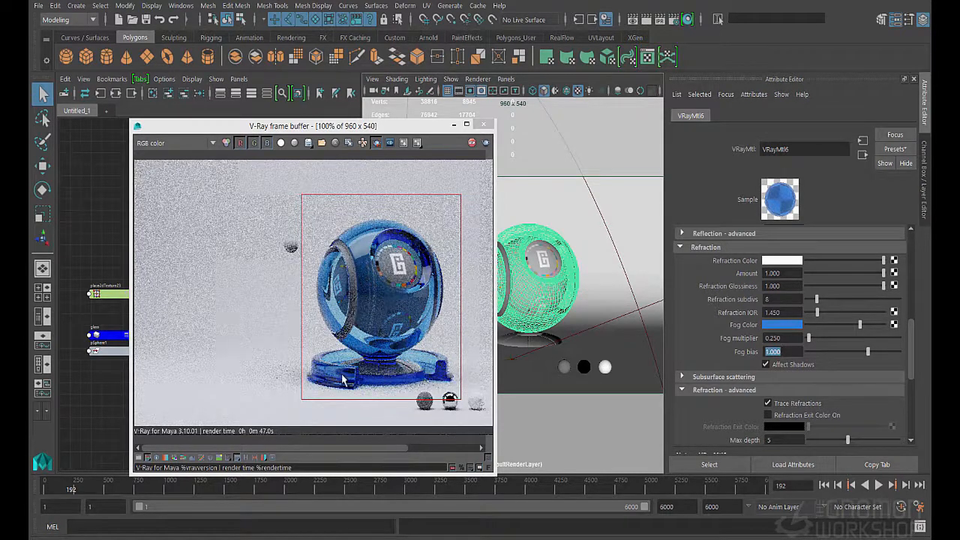
# Set VRayMtl6's Fog bias to -2 and its Fog multiplier to 0.01
pyautogui.click(784, 352)
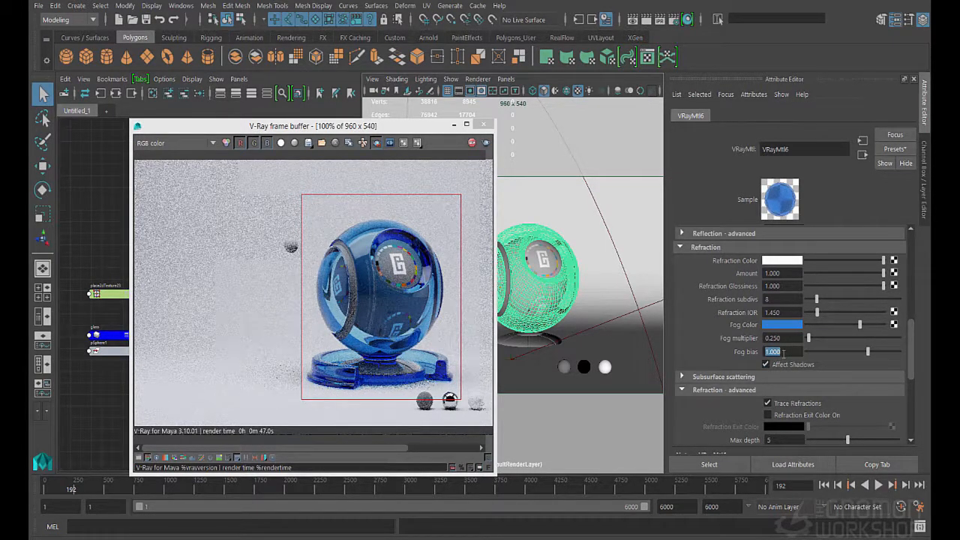
pyautogui.press('Return')
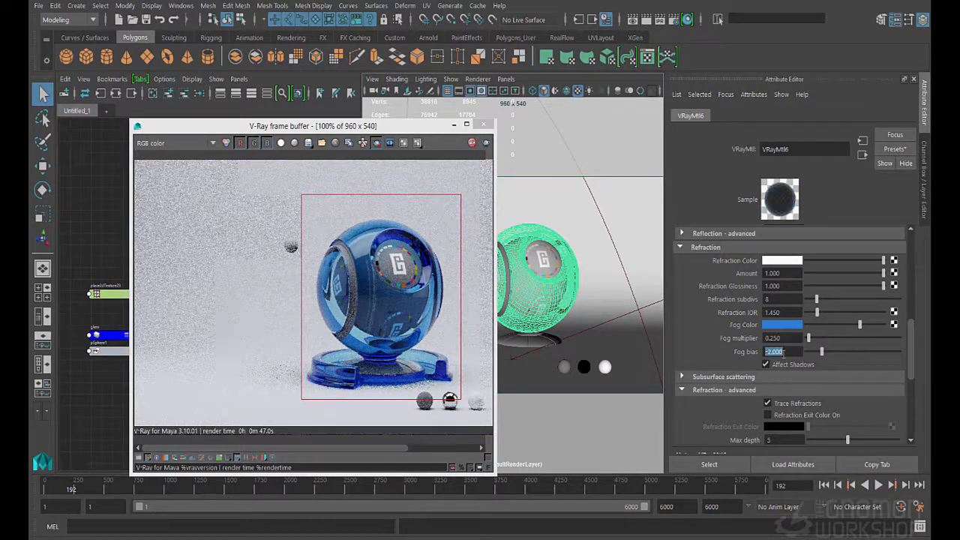
pyautogui.click(780, 340)
pyautogui.write('0.05')
pyautogui.press('Return')
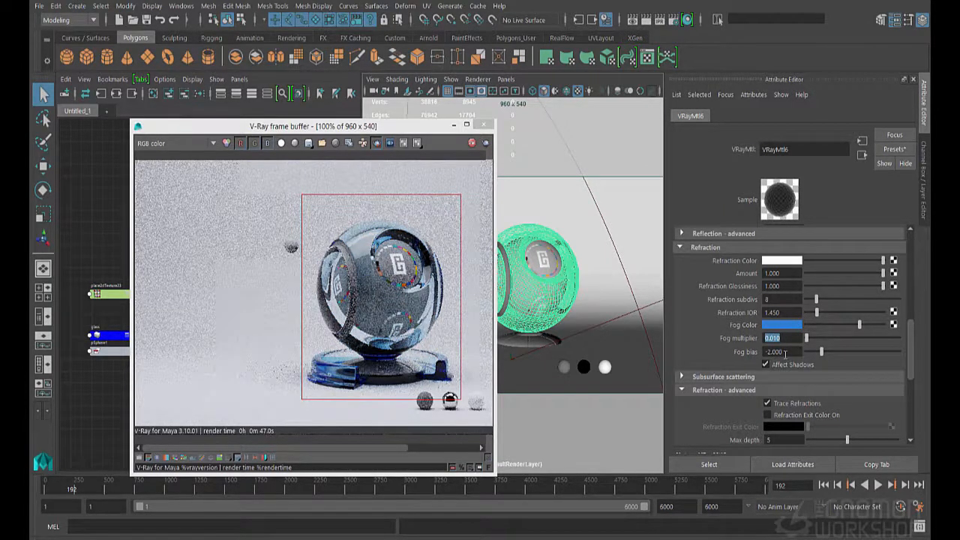
# Set VRayMtl6's Fog bias to -4
pyautogui.click(786, 353)
pyautogui.press('BackSpace')
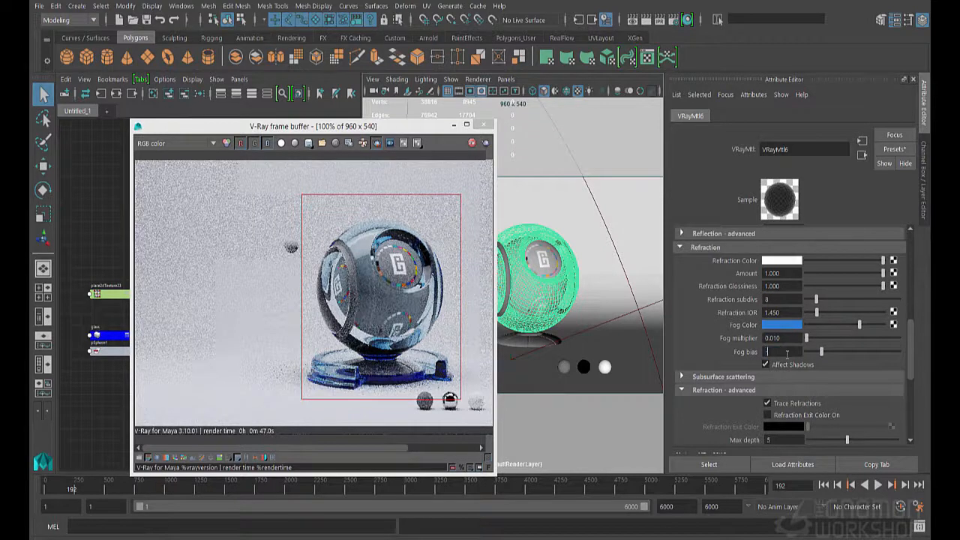
pyautogui.press('Return')
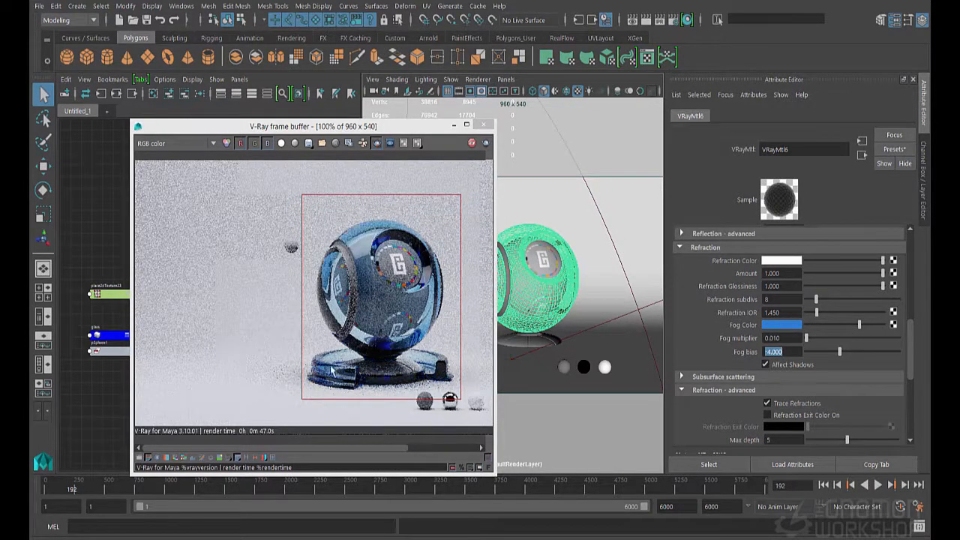
pyautogui.write('-4.000')
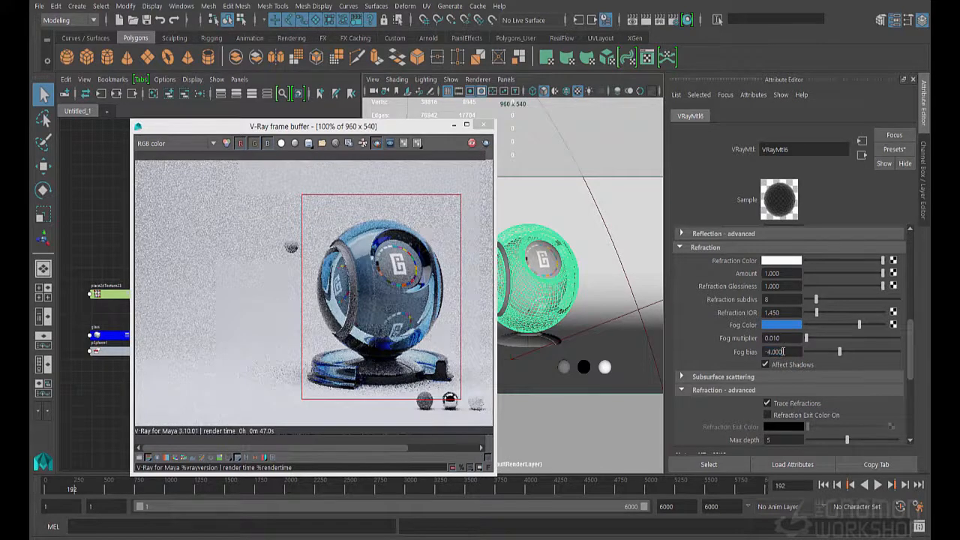